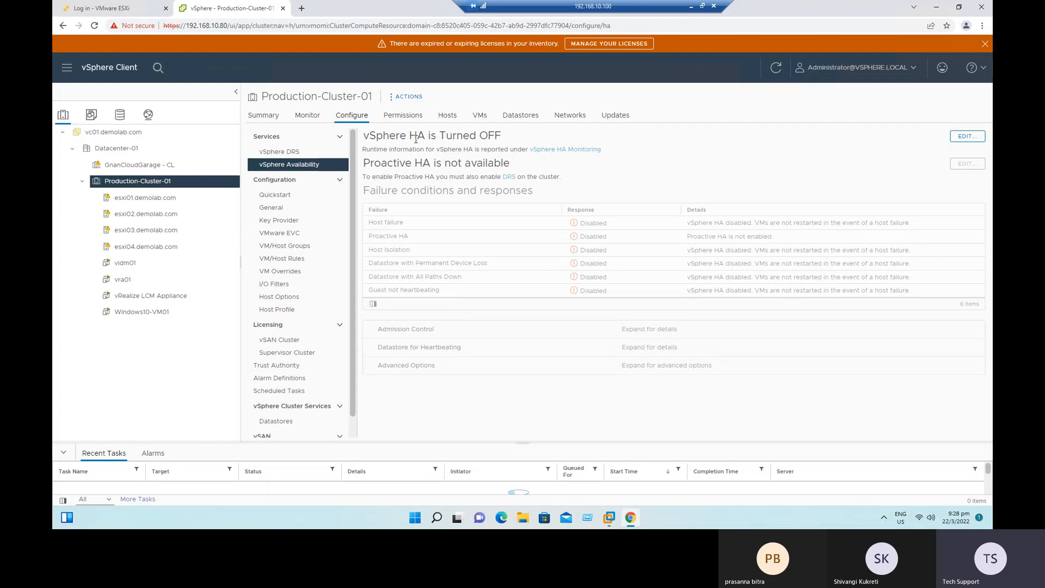
Check the vSphere Availability settings and the summary of the GnanCloudGarage - CL cluster.
click(134, 165)
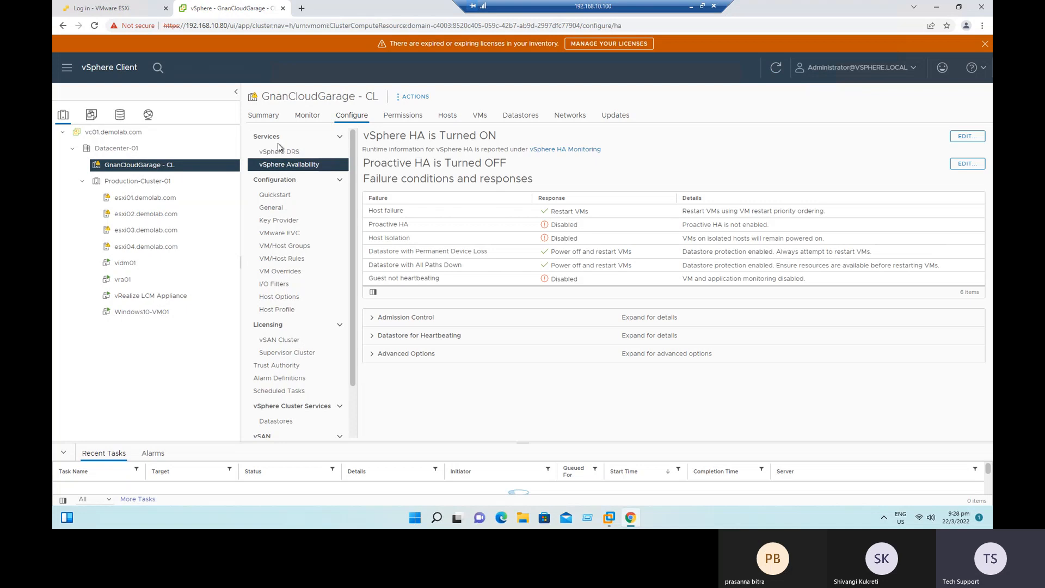
click(146, 184)
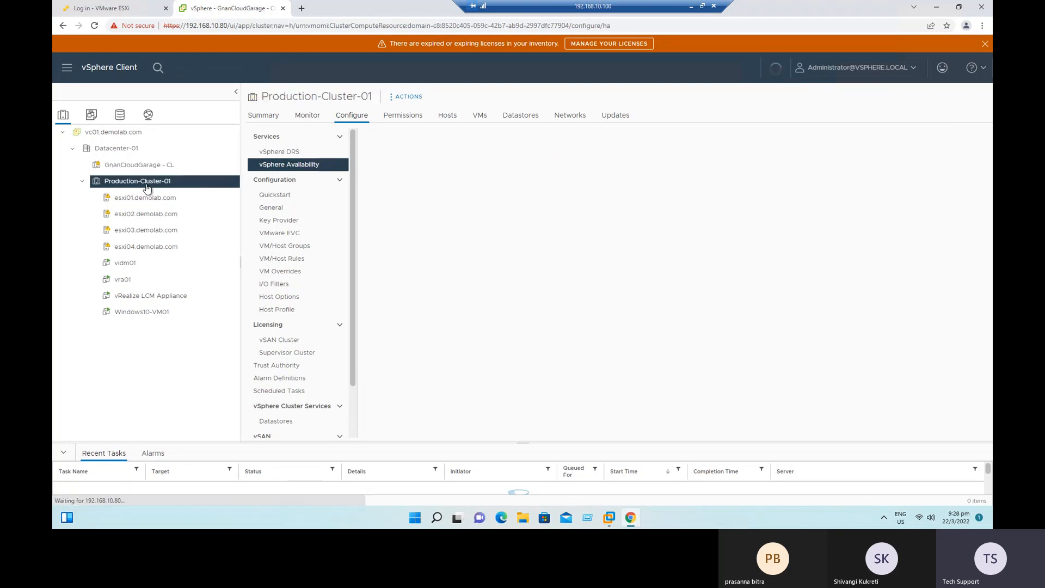
click(139, 165)
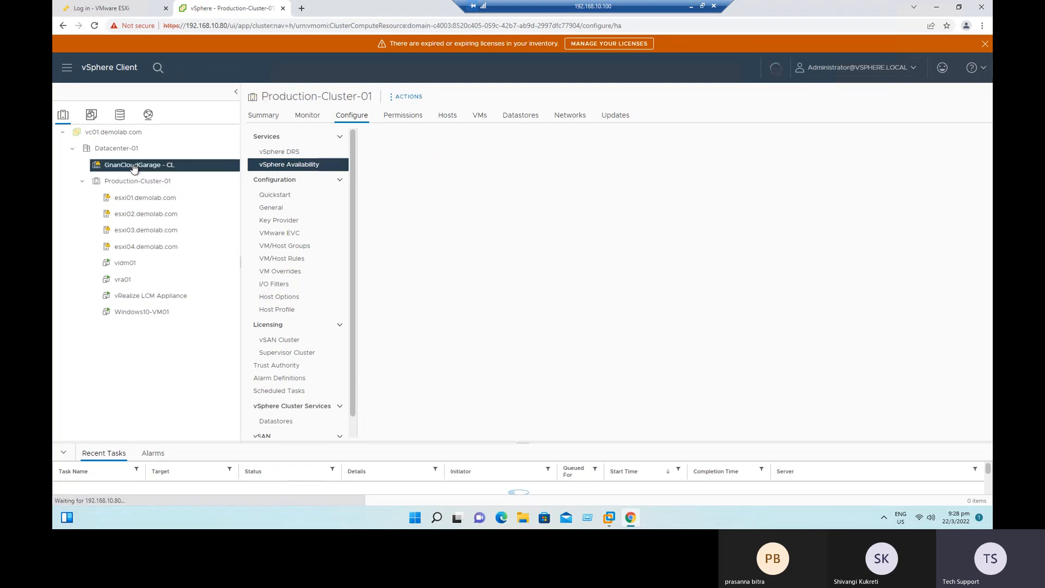
click(265, 115)
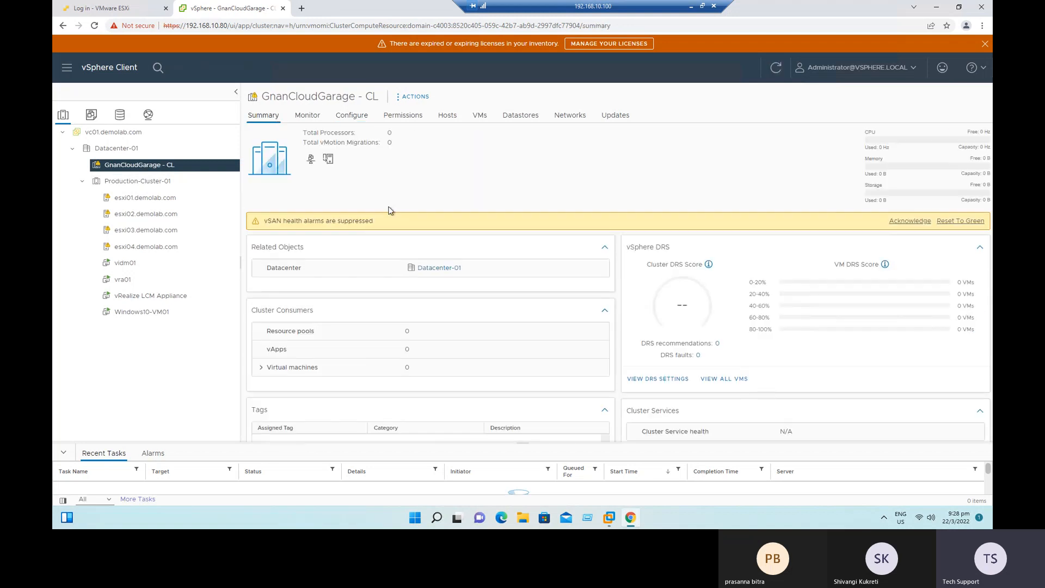
double_click(390, 143)
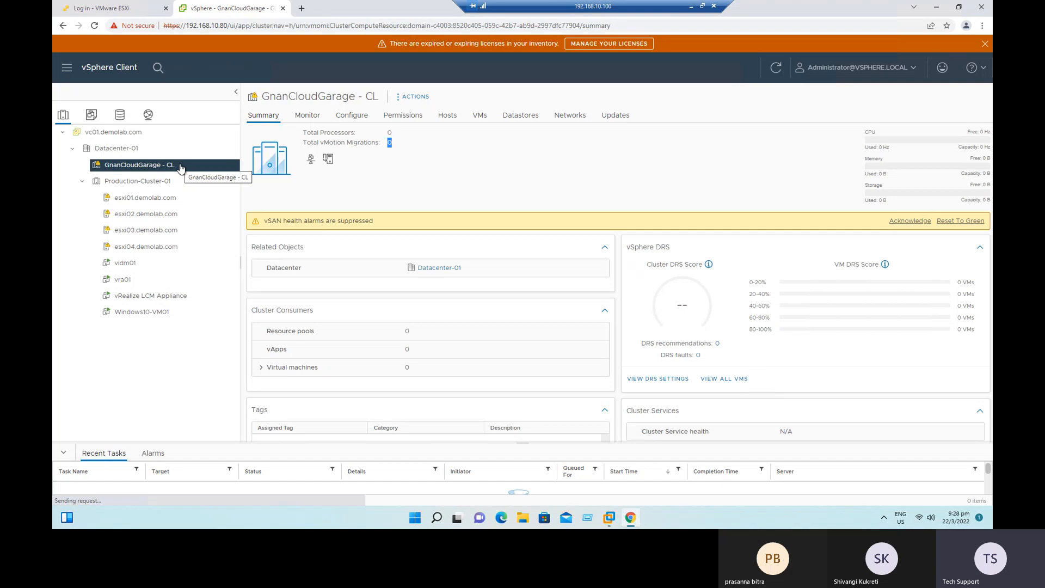
Review the summary and the host list of Production-Cluster-01.
click(152, 182)
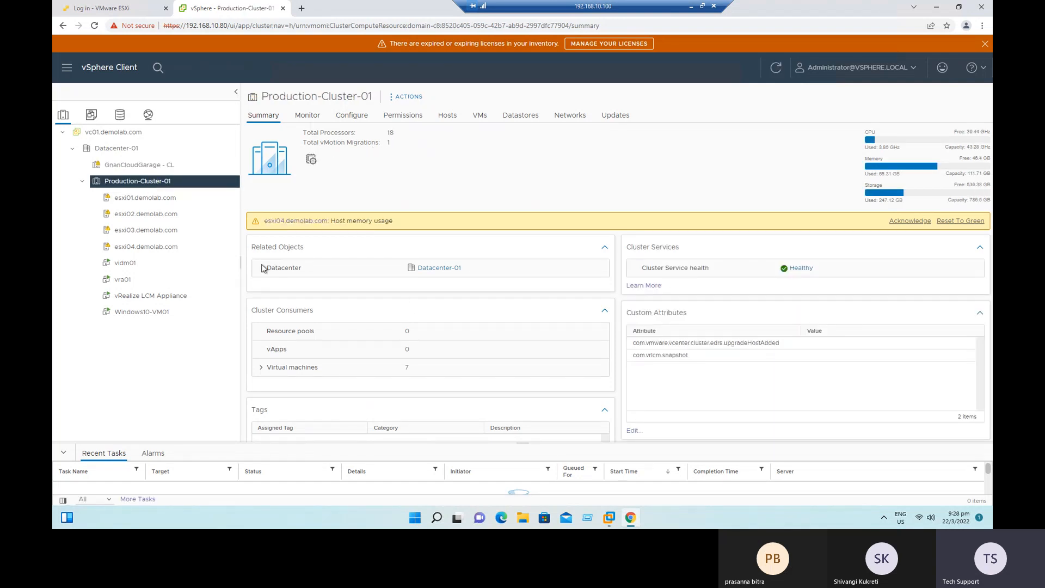
click(449, 118)
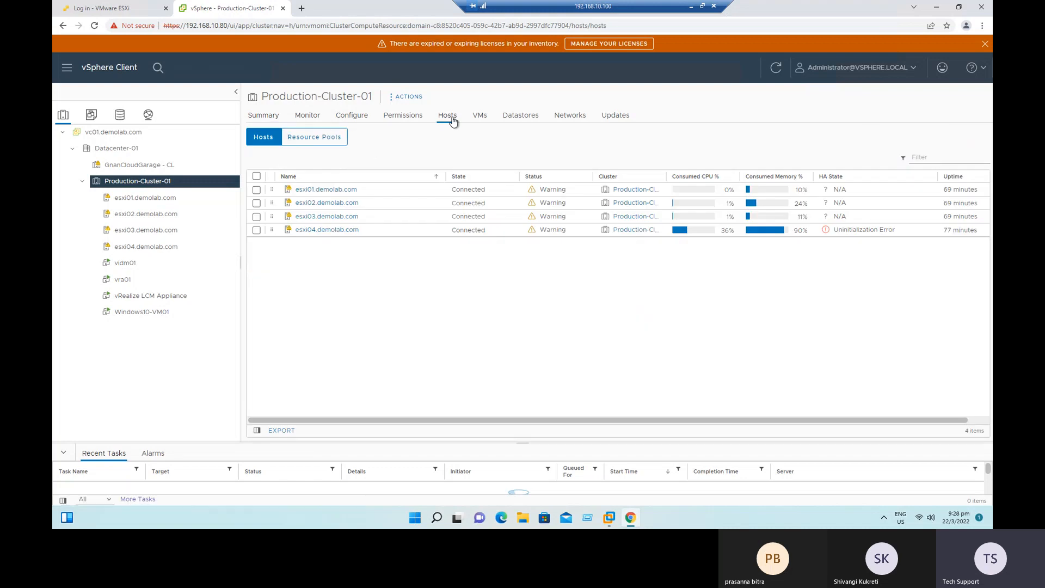
triple_click(968, 431)
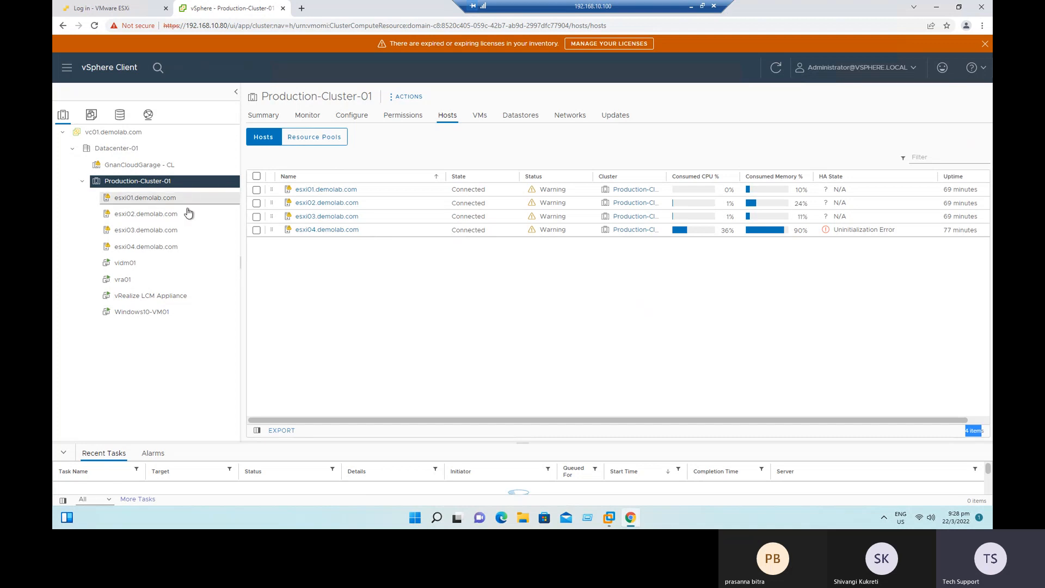
right_click(166, 181)
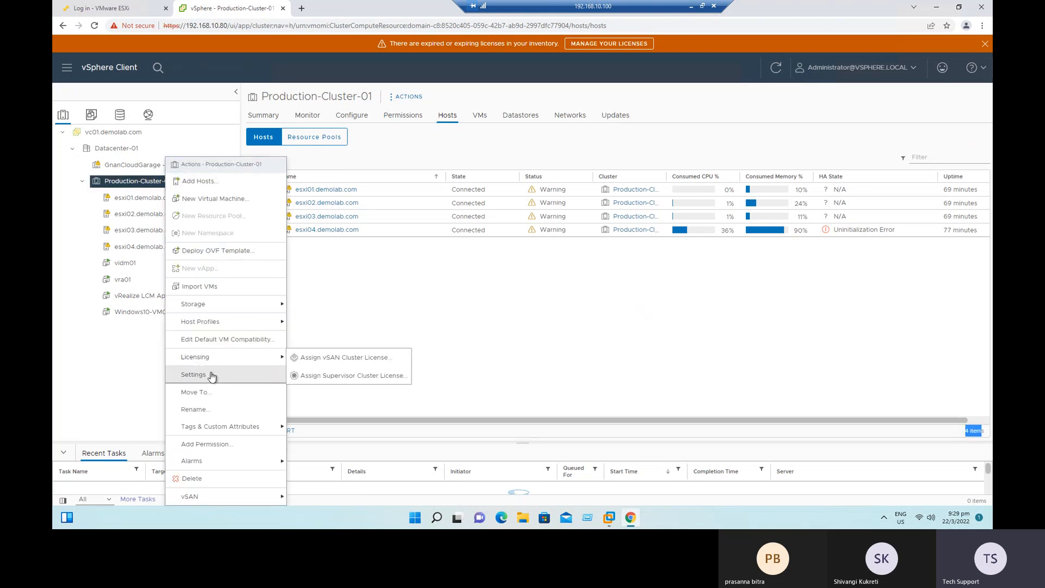
click(440, 345)
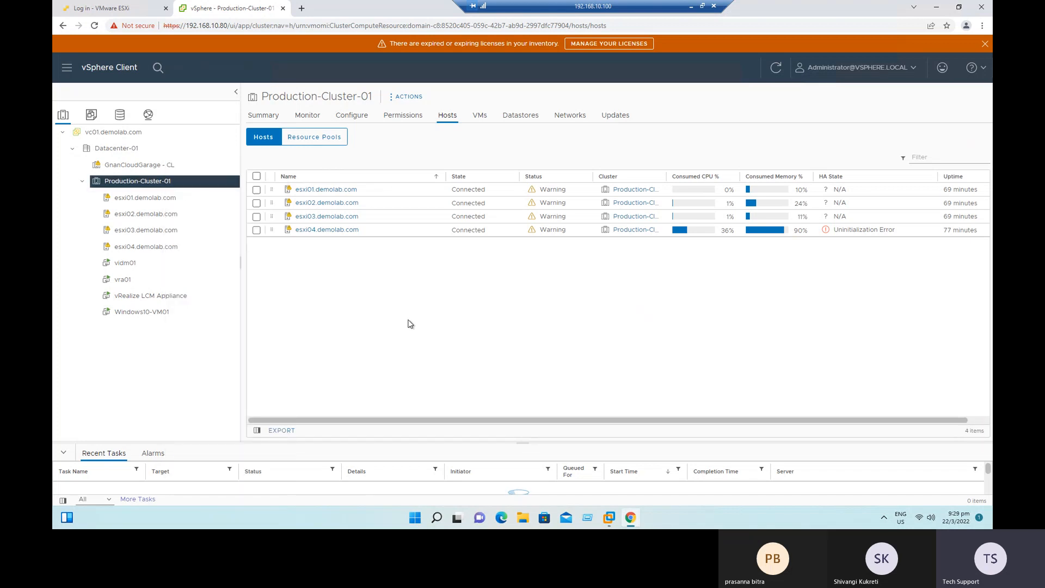
Show the vSphere DRS configuration of Production-Cluster-01, enlarge the page to 125% zoom and reload it.
click(356, 119)
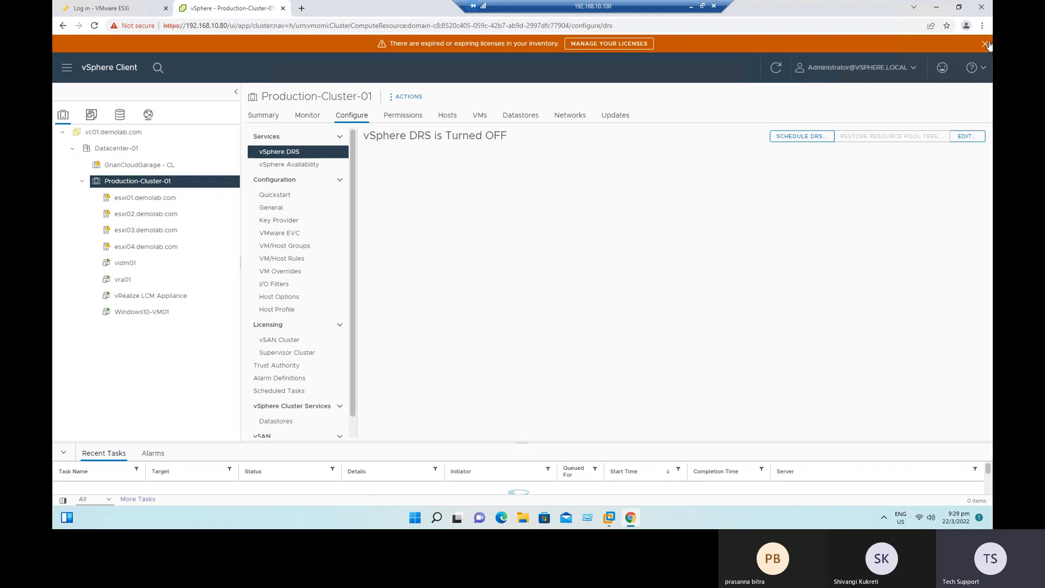
click(982, 26)
click(953, 119)
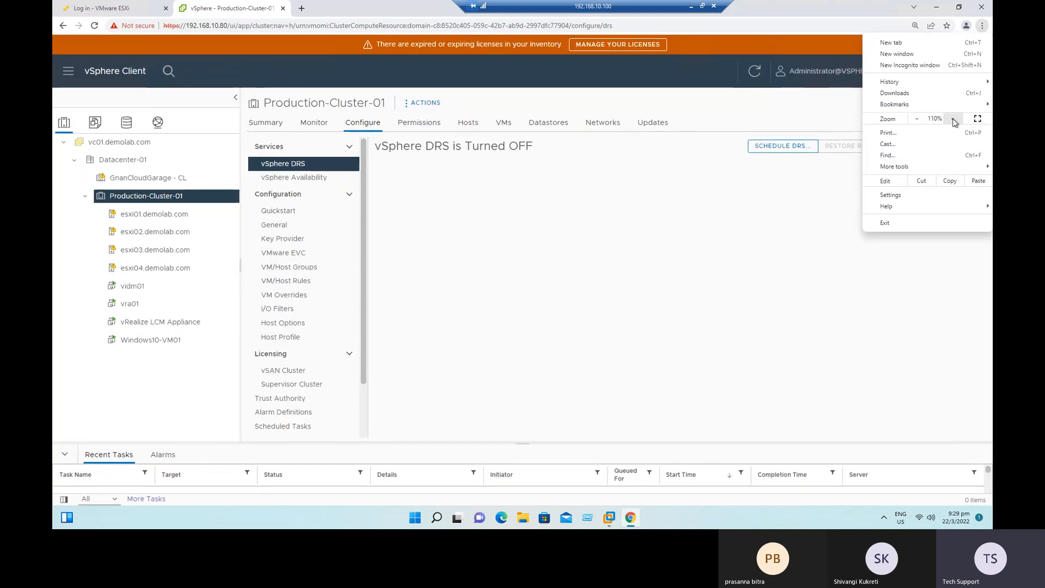
click(953, 119)
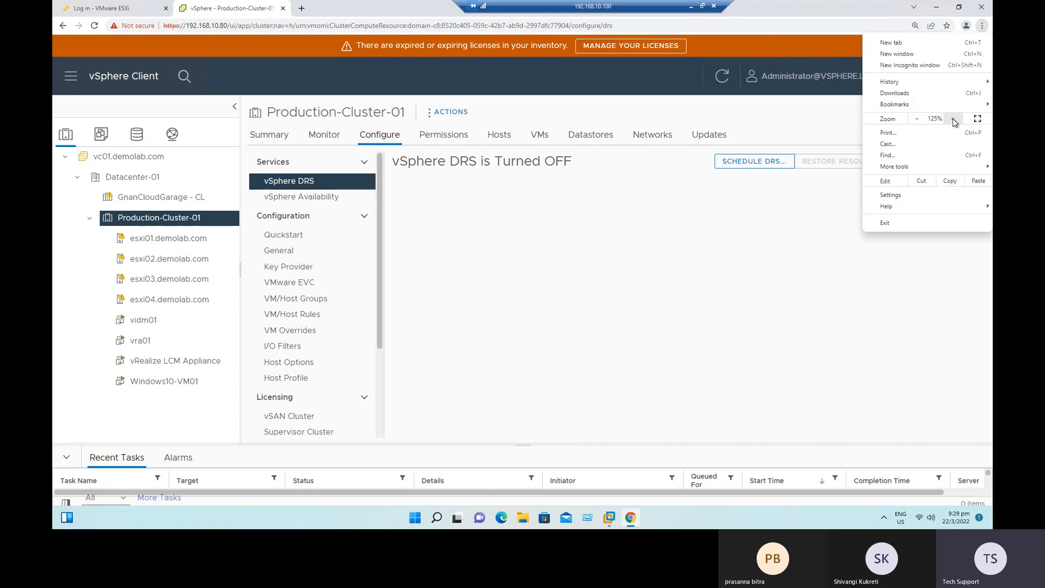
click(530, 167)
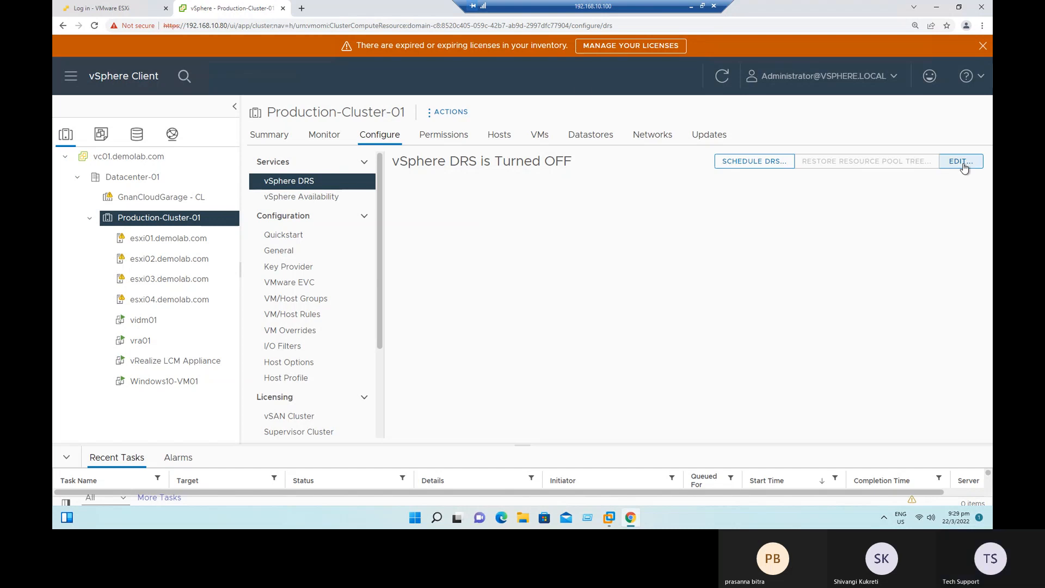
click(983, 45)
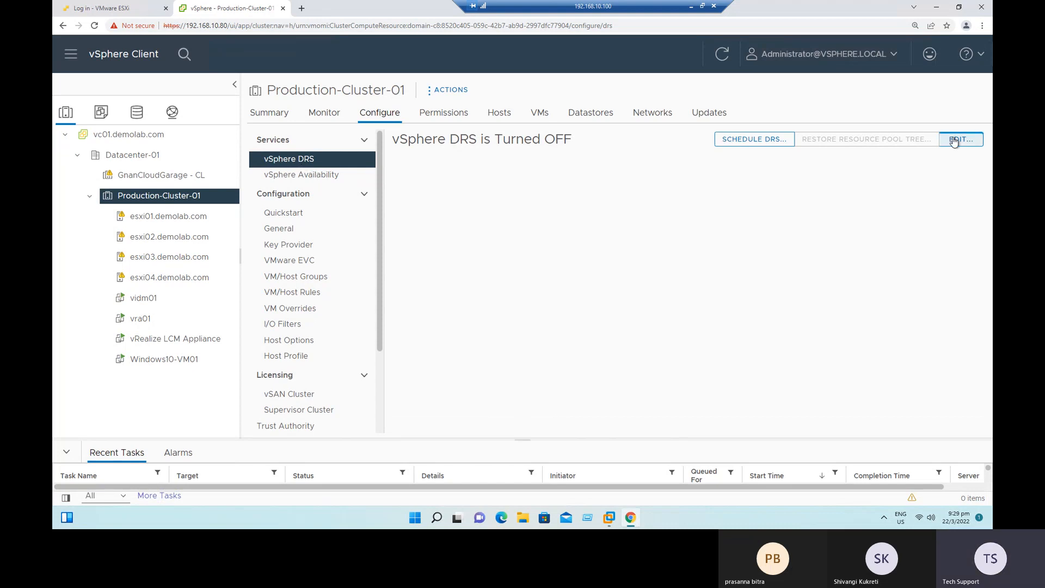
click(95, 25)
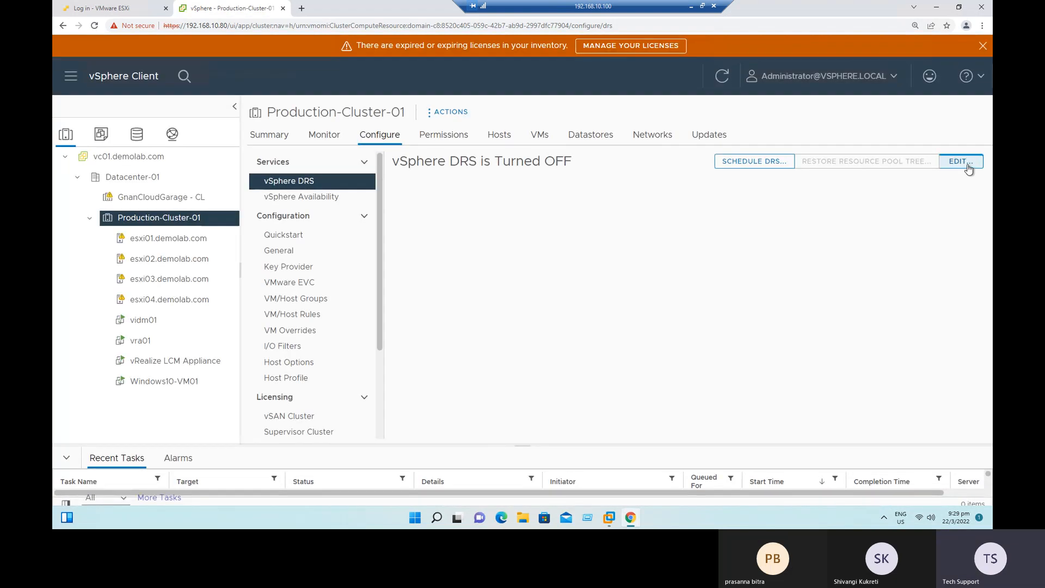
Turn on vSphere DRS in Production-Cluster-01's cluster settings, with the automation level Fully Automated and the default migration threshold.
click(960, 162)
drag(272, 79, 407, 82)
click(334, 110)
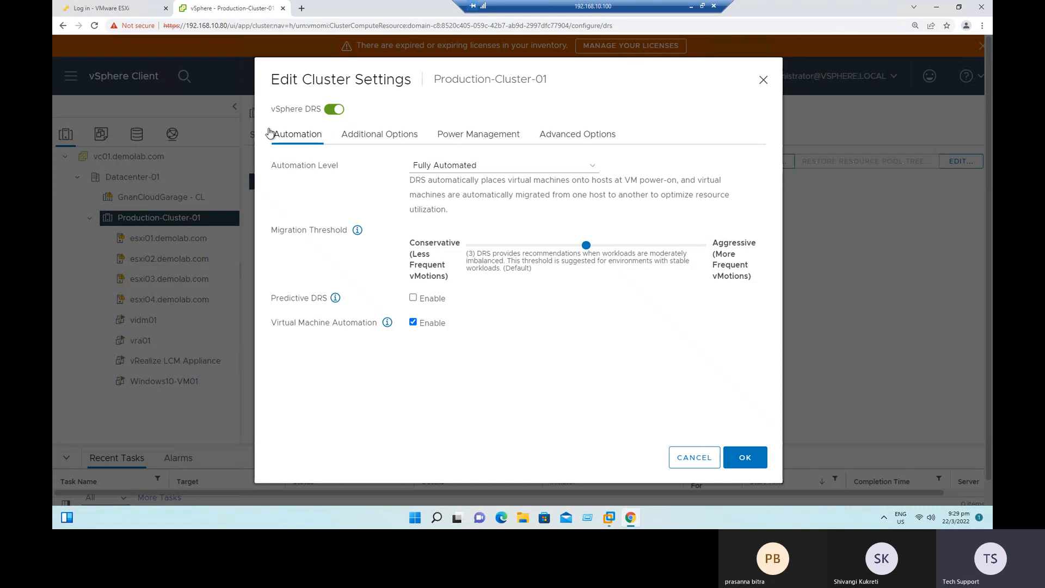
click(464, 166)
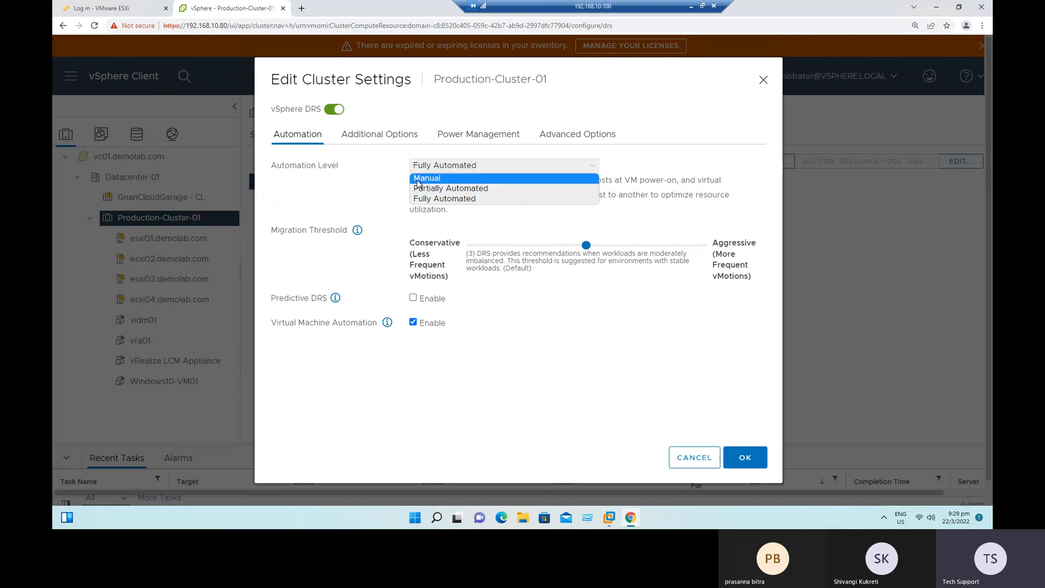
click(463, 198)
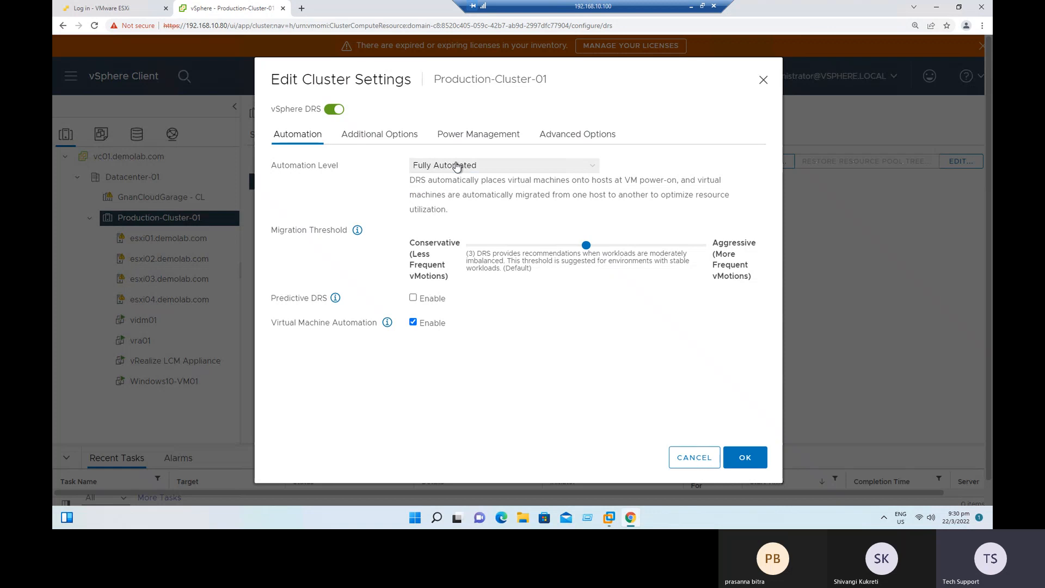
drag(508, 181, 725, 195)
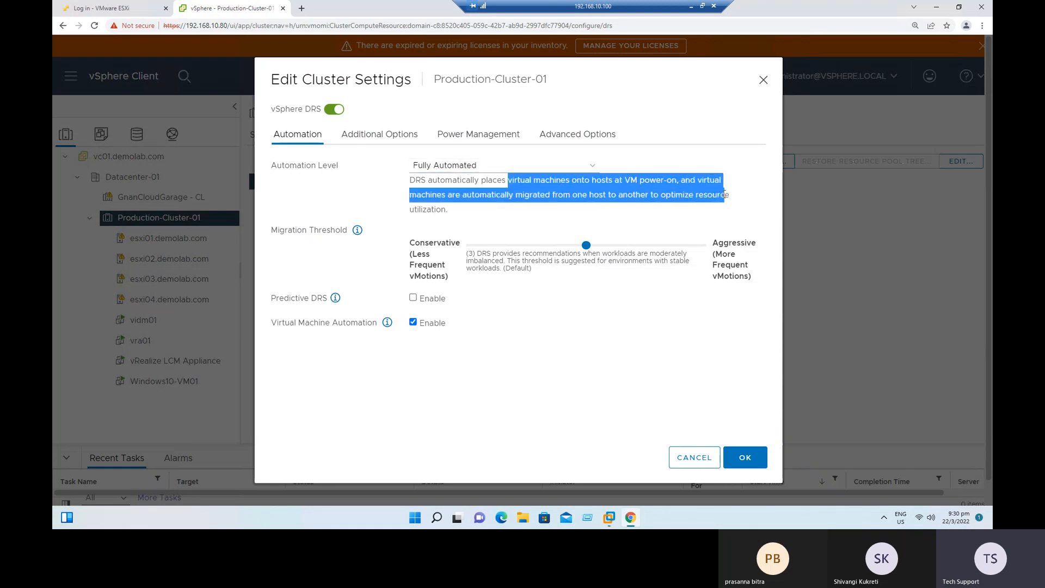
click(608, 211)
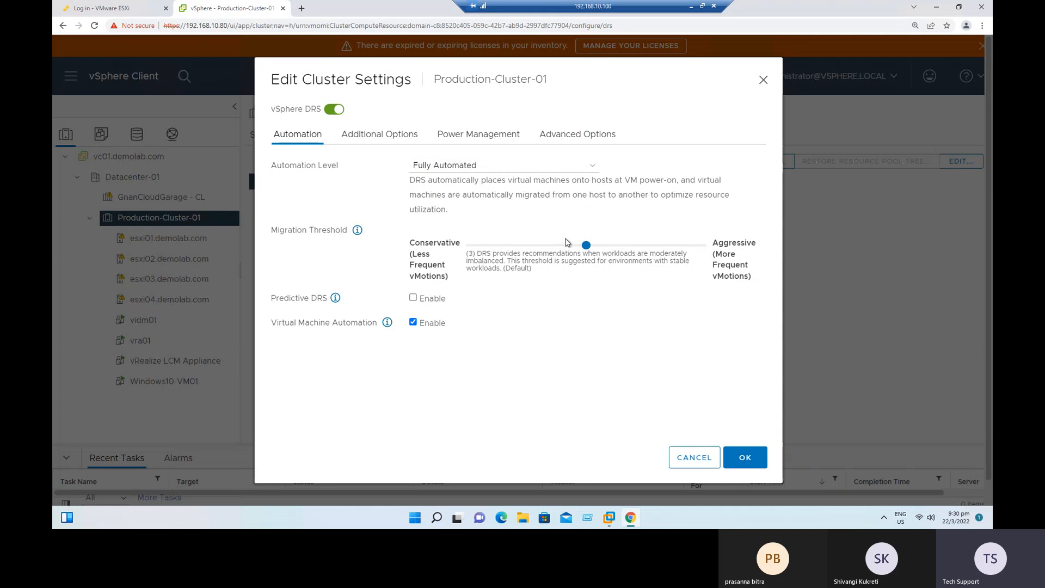
double_click(514, 268)
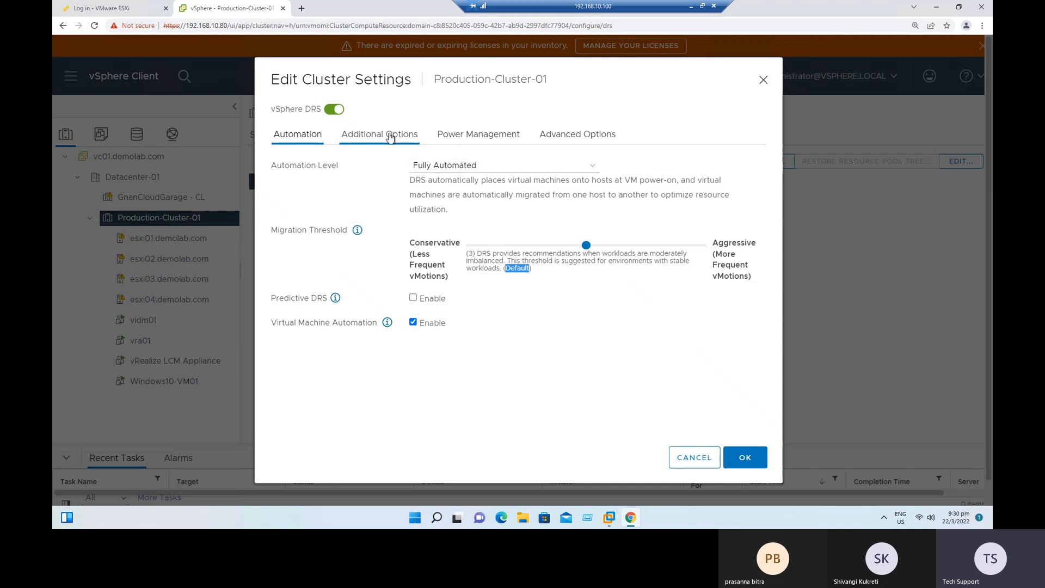
Examine the additional DRS options for VM Distribution, CPU Over-Commitment and Scalable Shares.
click(390, 136)
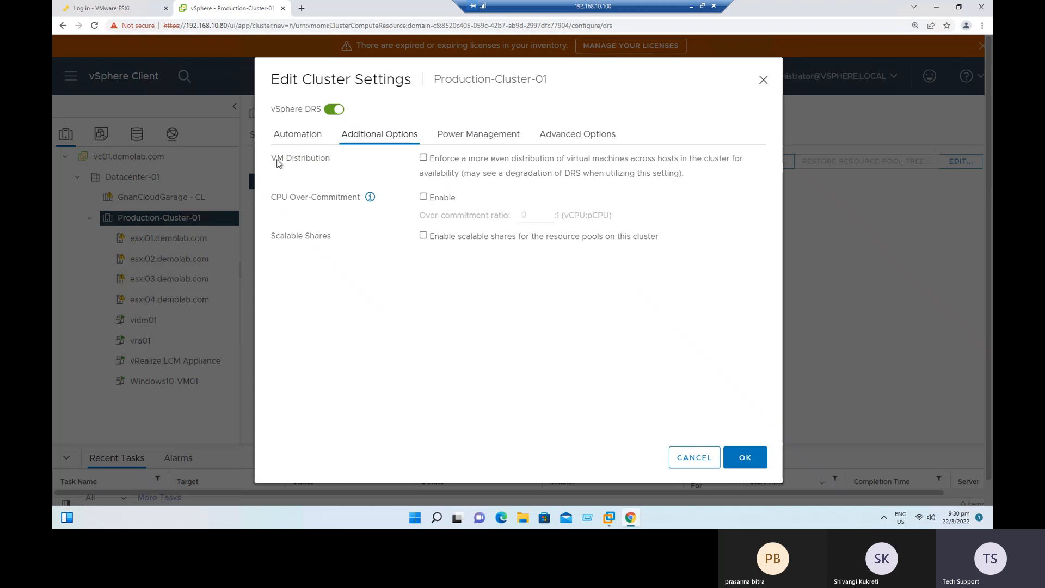
drag(278, 162, 346, 161)
drag(297, 201, 328, 204)
mouse_move(280, 240)
mouse_down()
mouse_move(310, 241)
mouse_move(272, 236)
mouse_up()
click(334, 252)
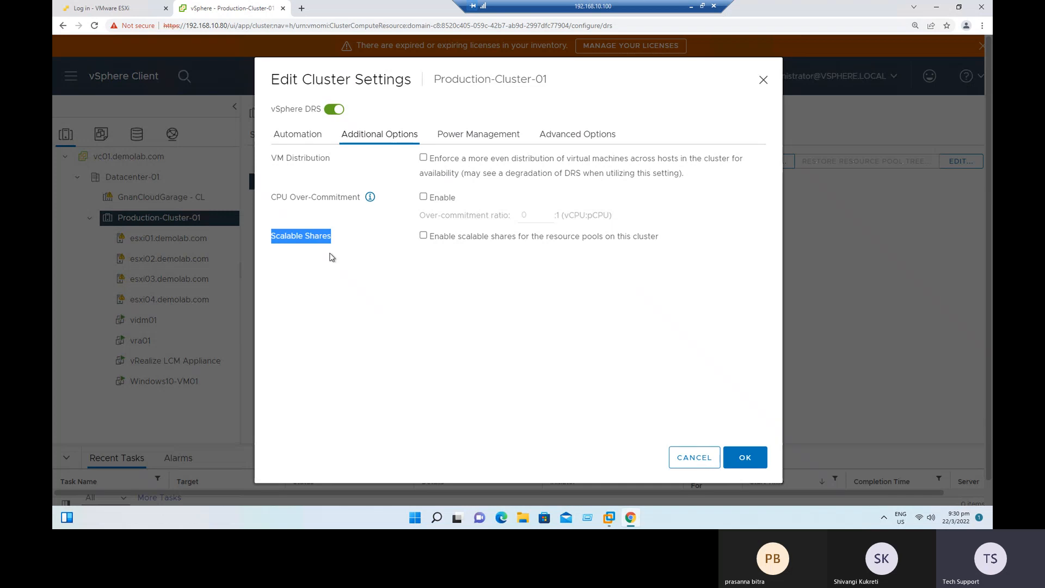
Review the DRS power management and advanced options without adding any, and save the cluster settings.
click(474, 135)
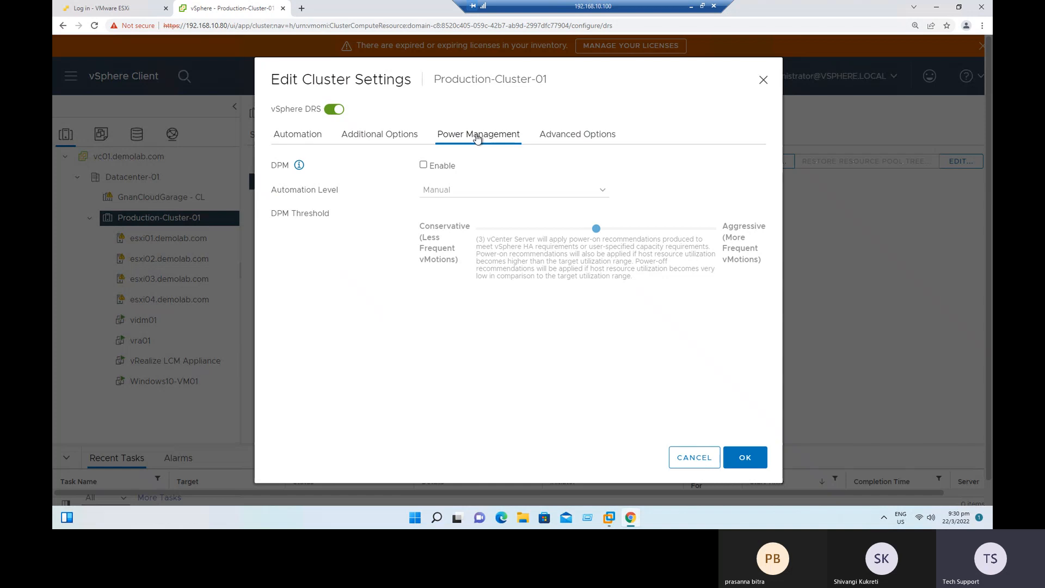
click(563, 140)
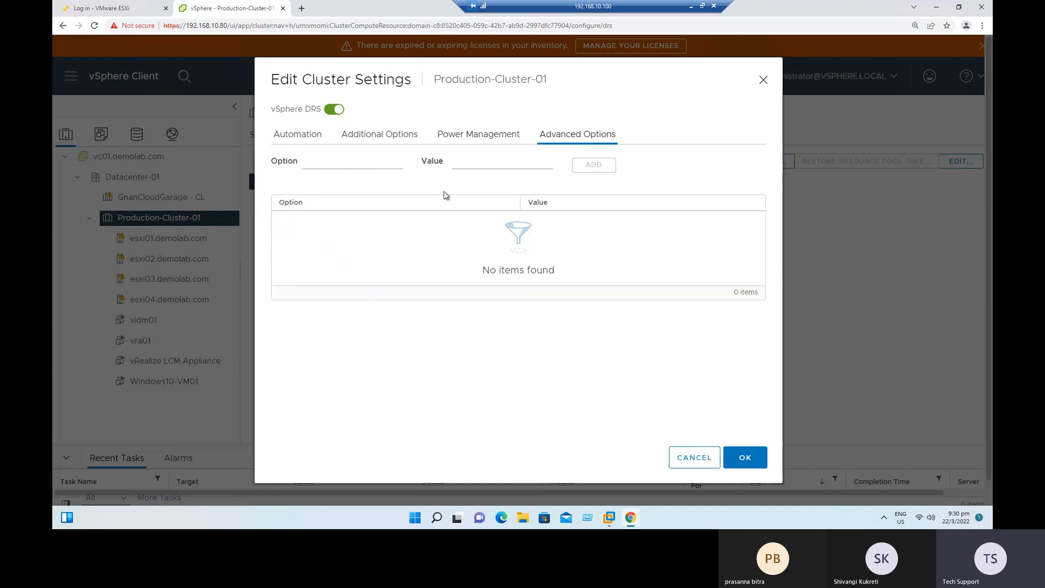
click(338, 164)
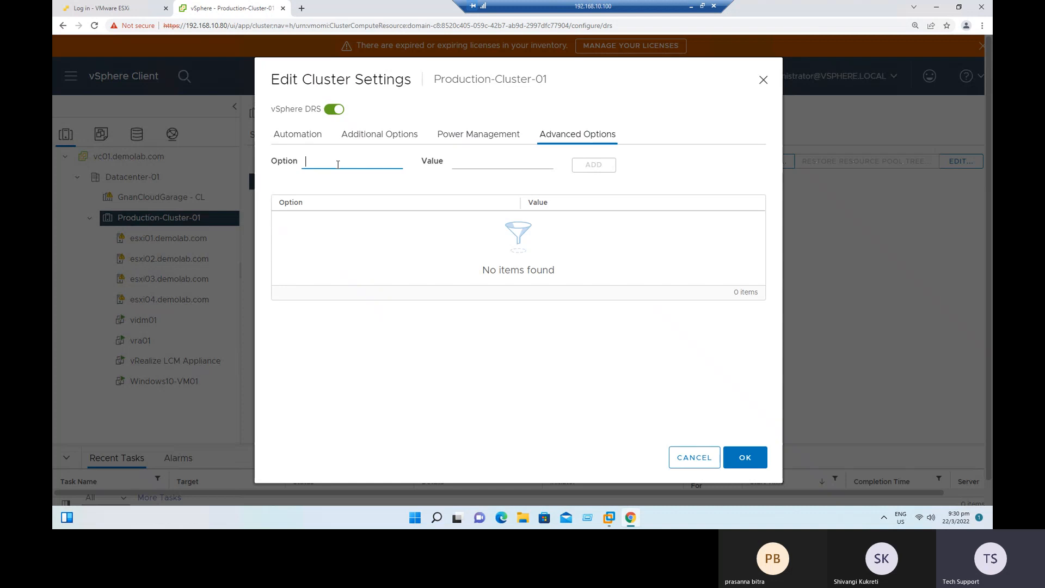
click(296, 139)
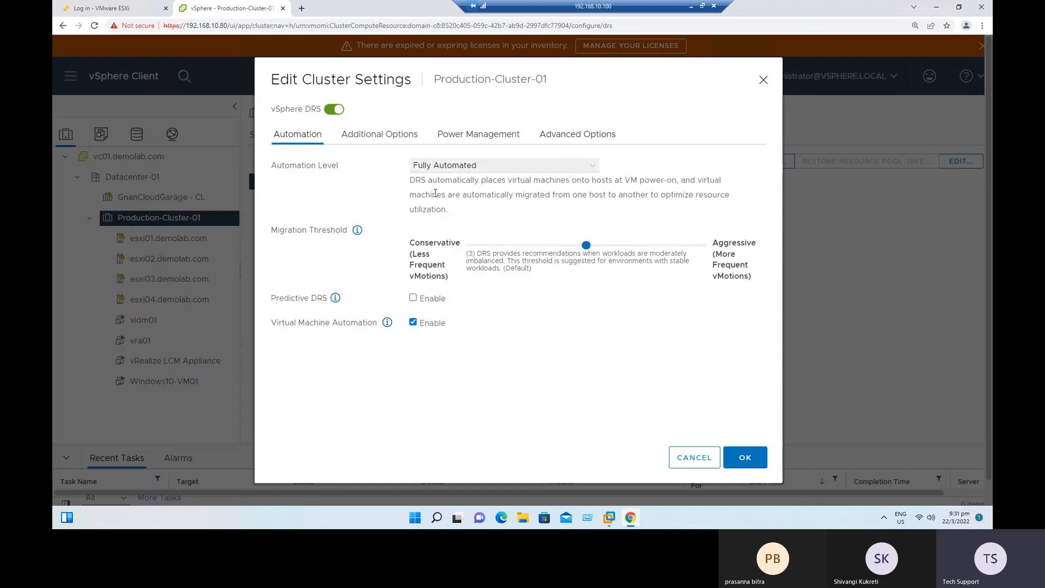
click(567, 140)
click(325, 166)
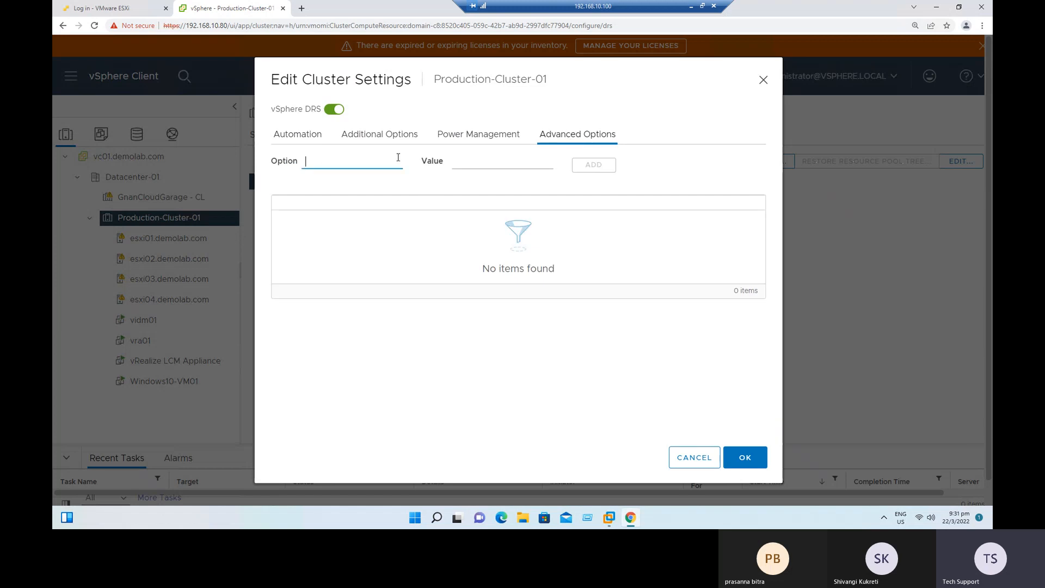
click(505, 168)
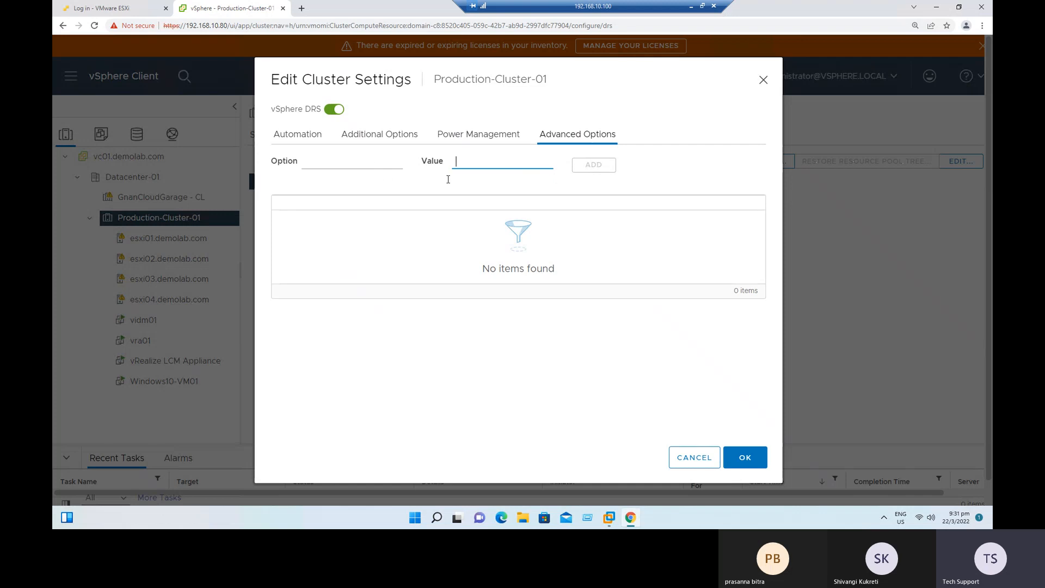
click(739, 465)
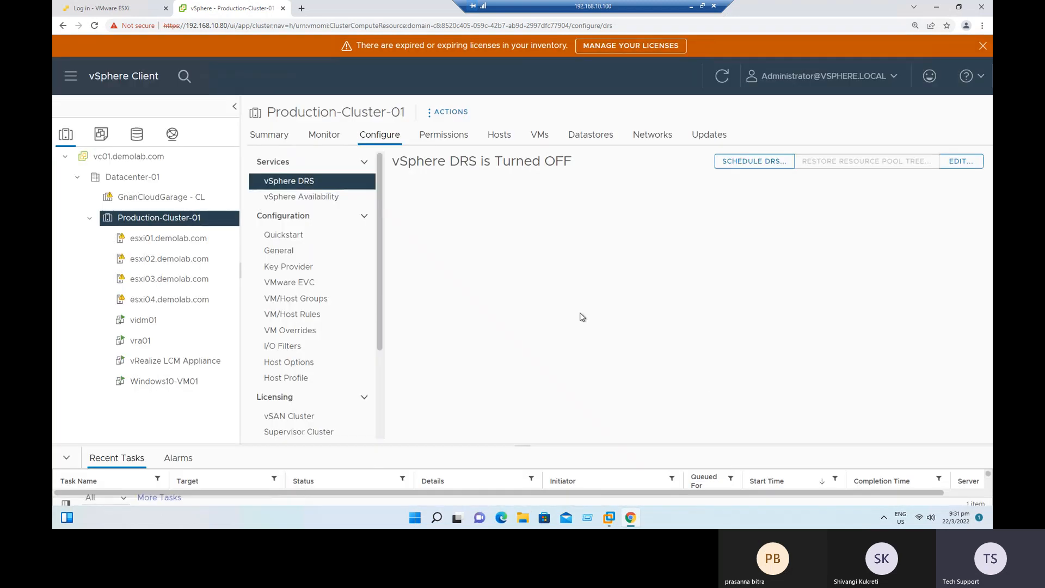
drag(503, 162, 572, 168)
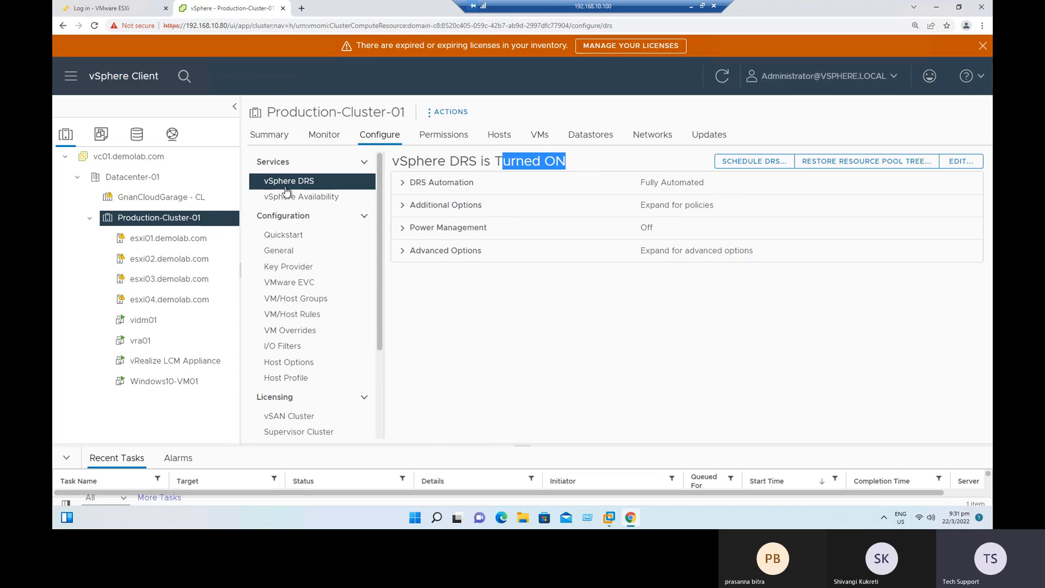
Open the vSphere Availability settings of Production-Cluster-01 for editing and turn on vSphere HA.
right_click(173, 218)
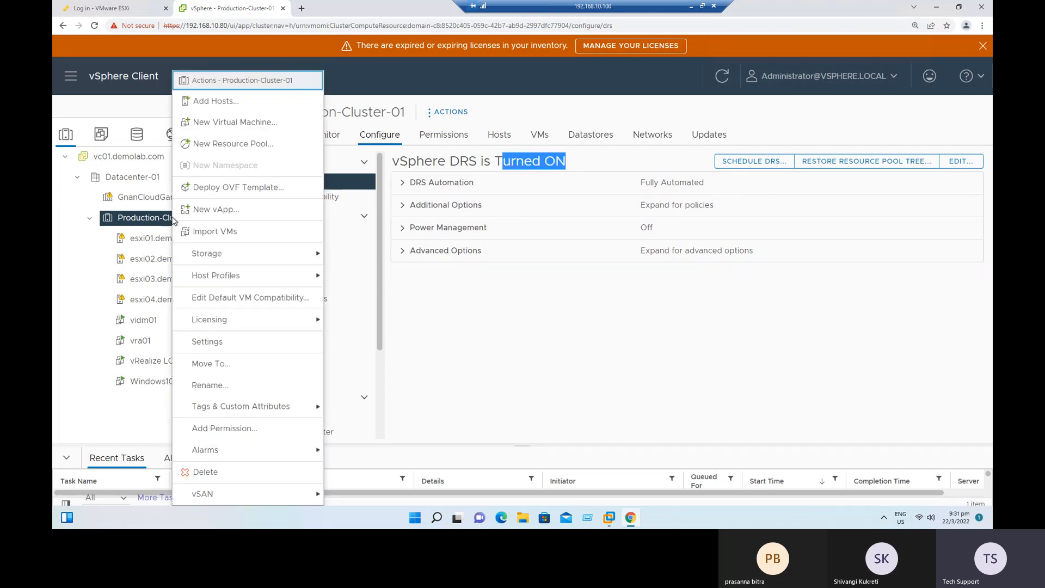
click(217, 341)
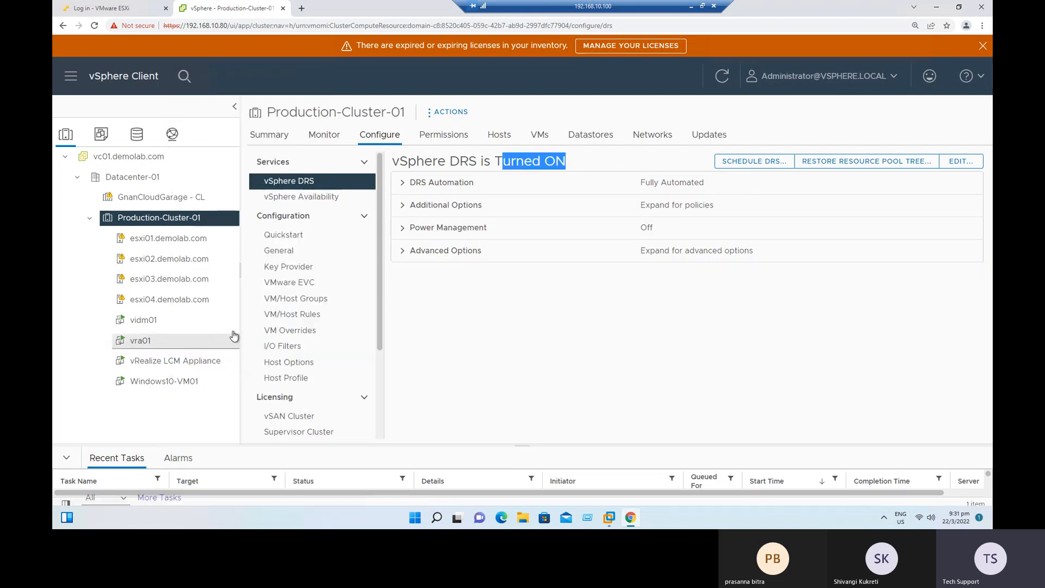
click(329, 199)
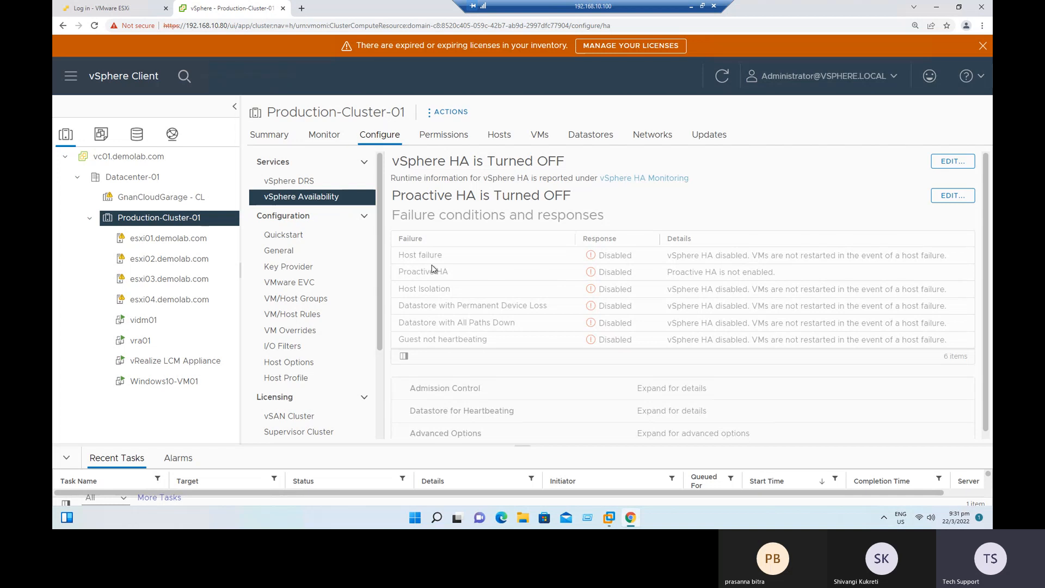
click(951, 163)
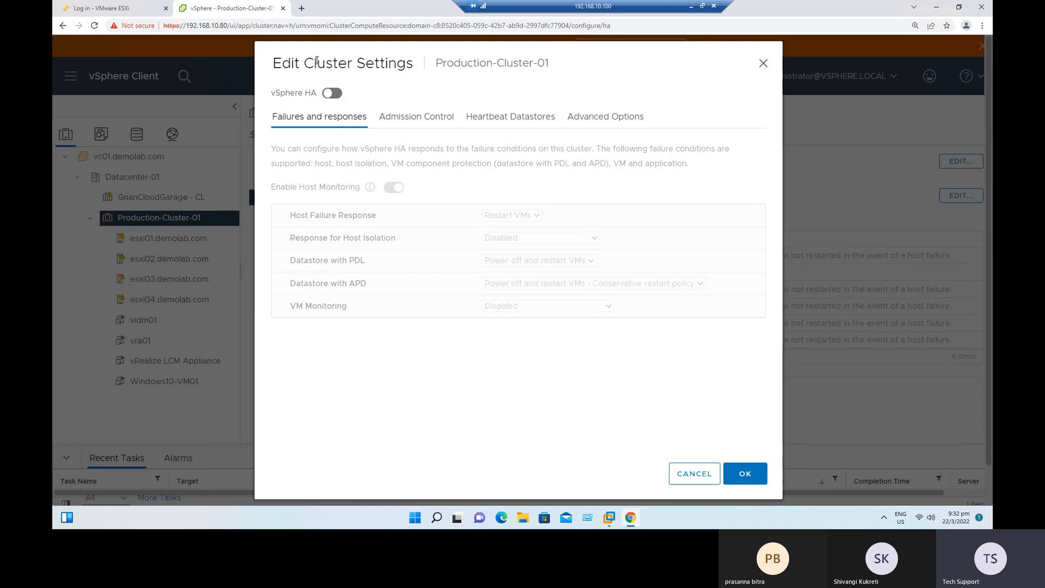
drag(438, 64, 560, 65)
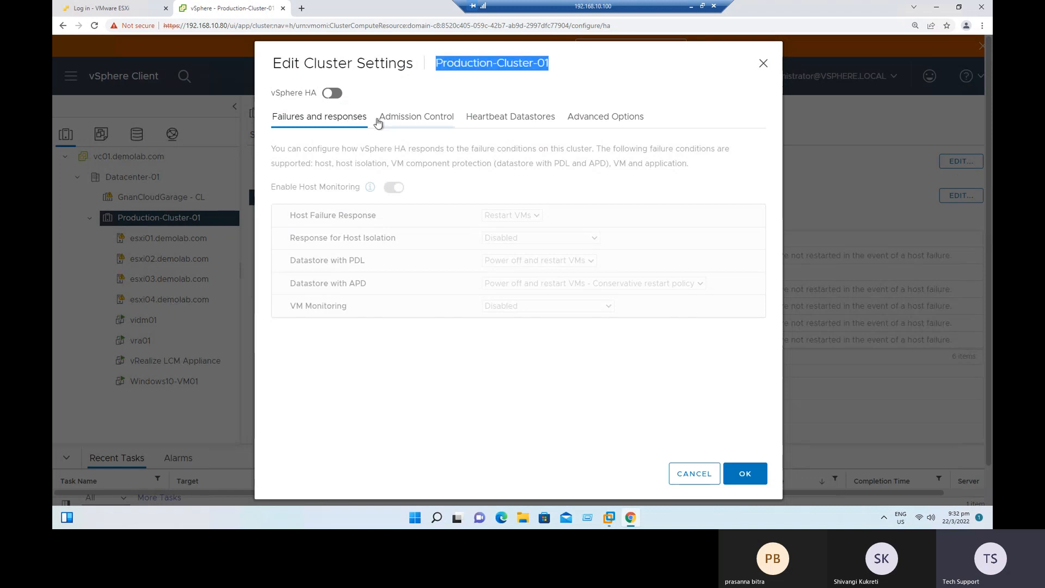
click(332, 96)
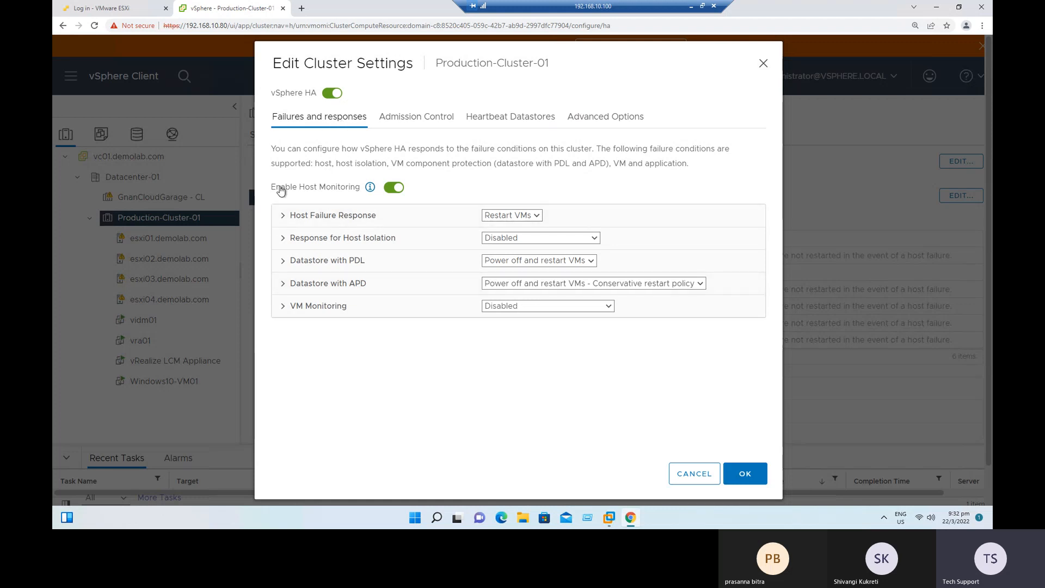
Examine the host monitoring setting and the description of the failure conditions that vSphere HA supports.
drag(279, 190, 344, 192)
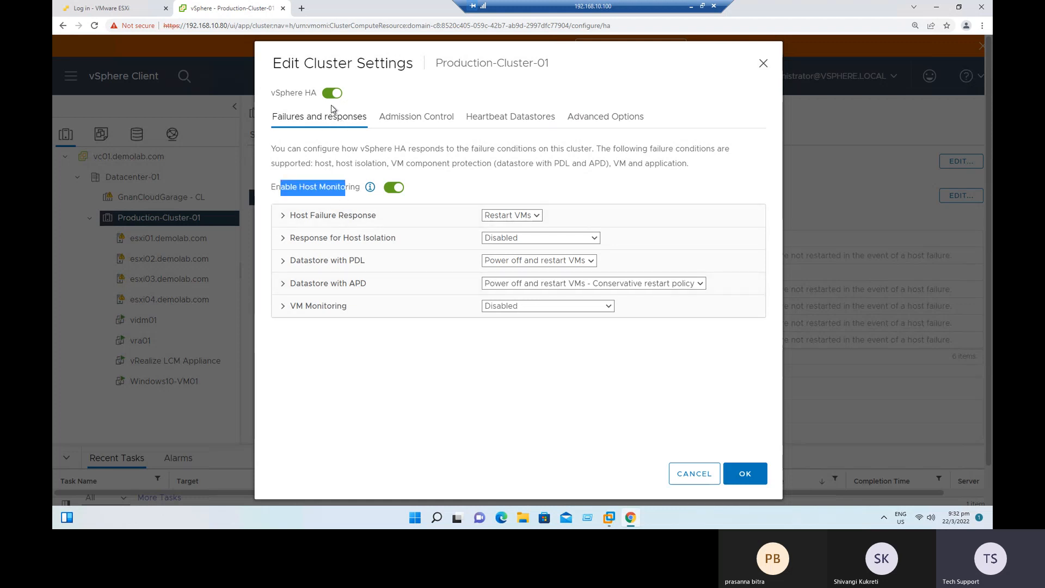
click(321, 215)
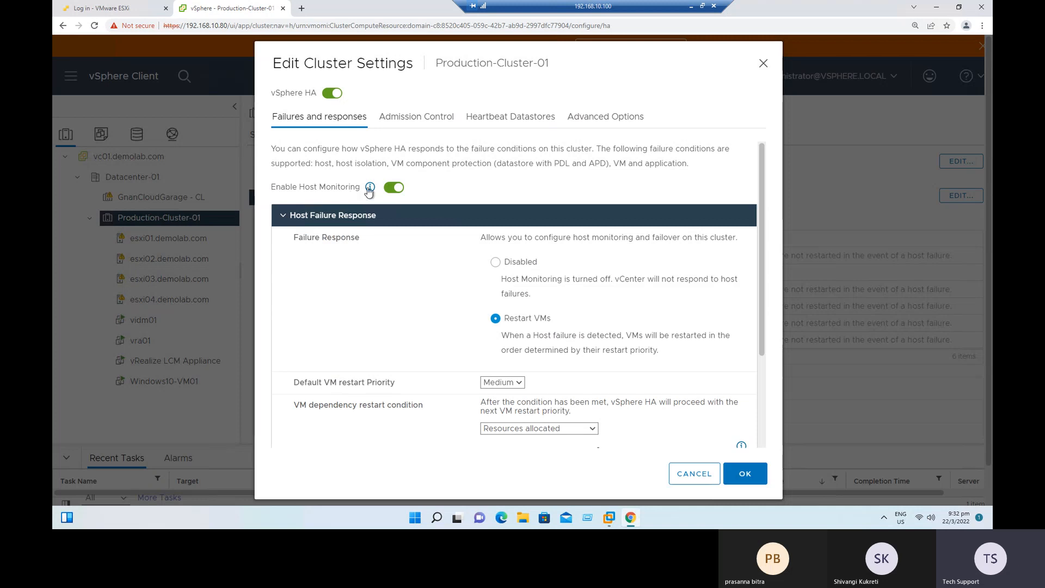
click(284, 216)
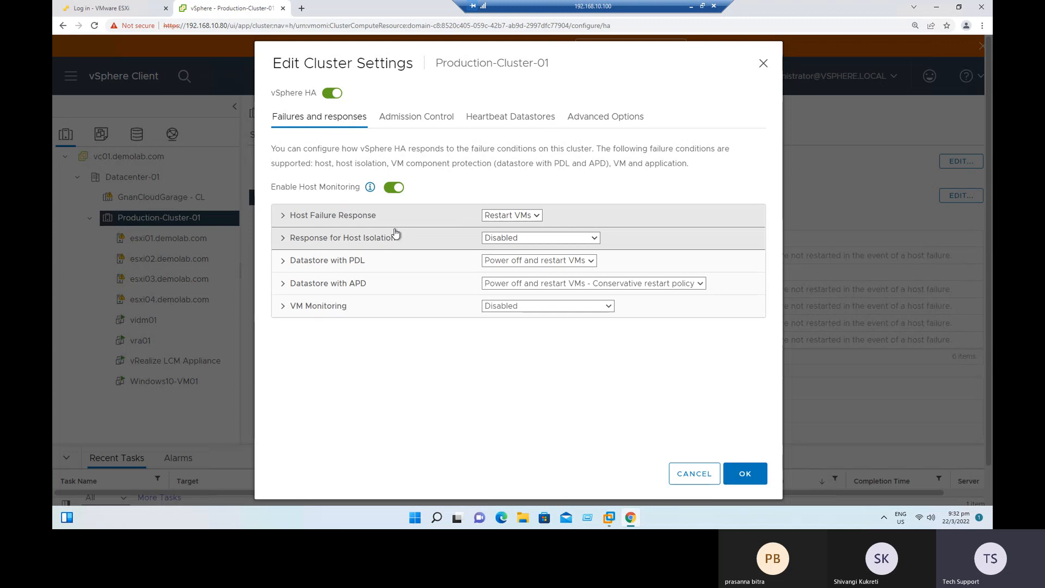
drag(381, 148, 578, 148)
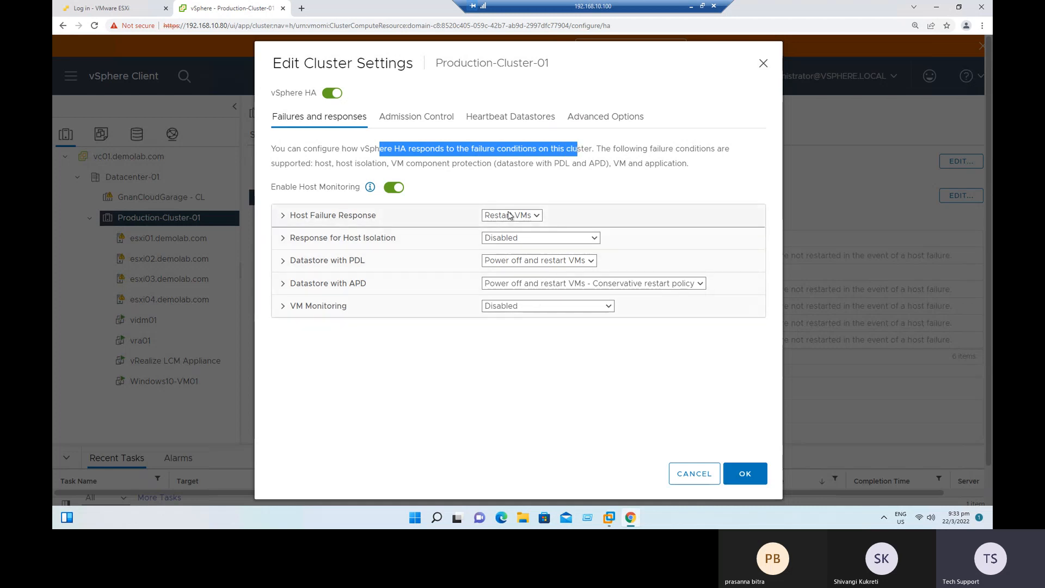
drag(635, 148, 703, 149)
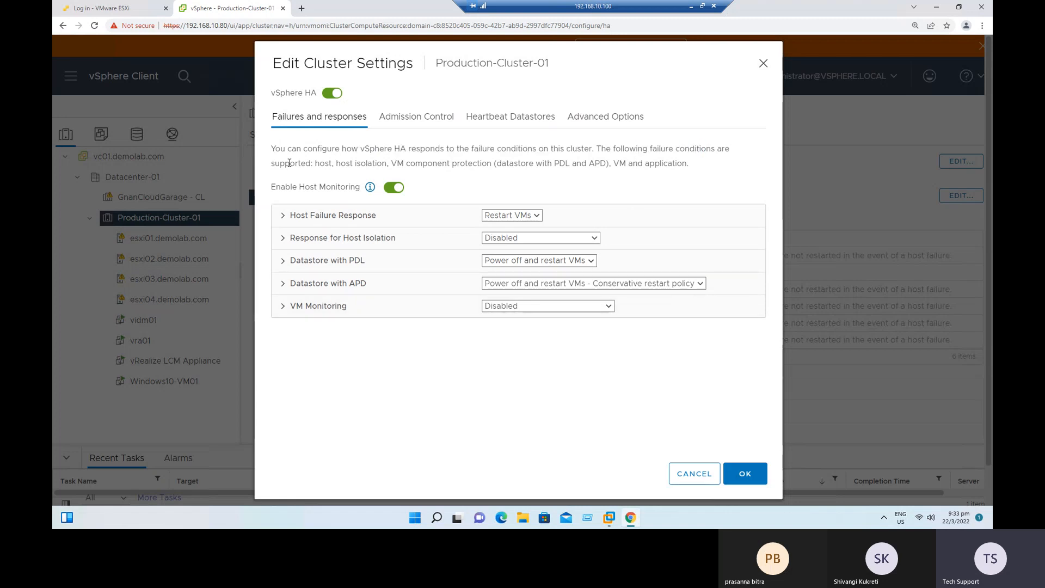
double_click(288, 163)
drag(325, 164, 487, 162)
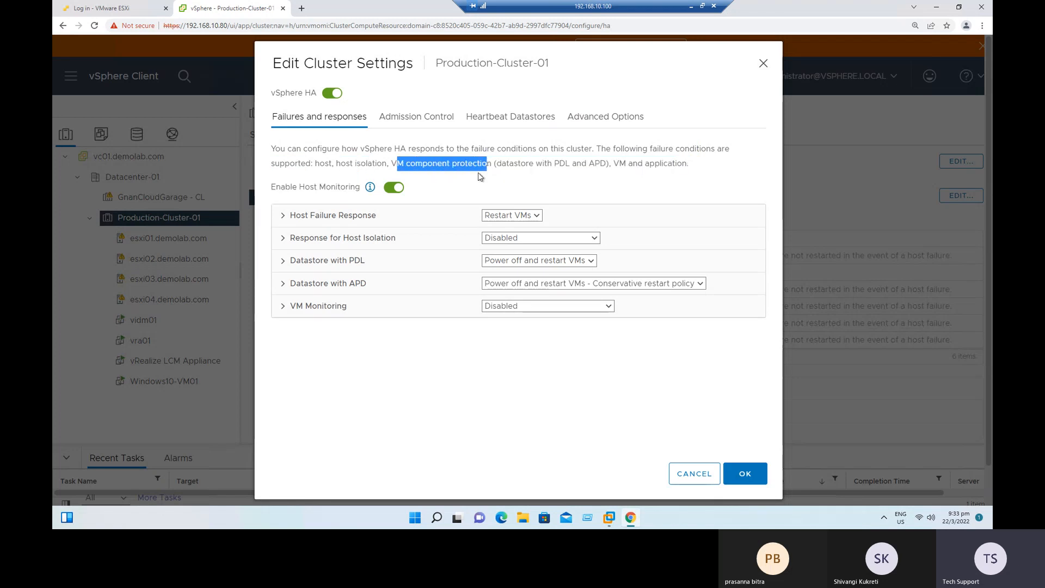
click(400, 161)
drag(391, 163, 456, 163)
drag(530, 164, 570, 164)
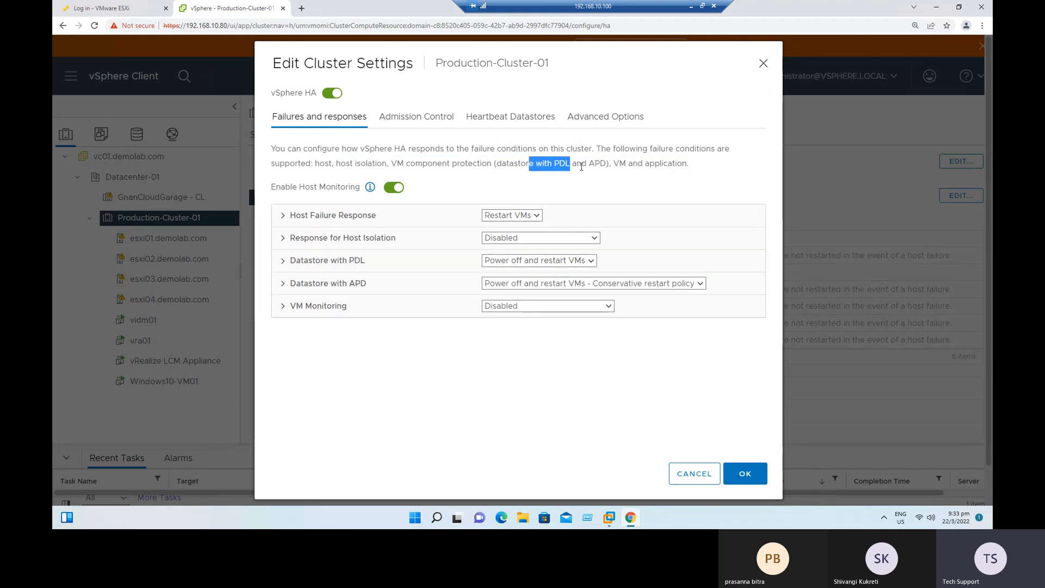
drag(595, 163, 606, 162)
click(623, 167)
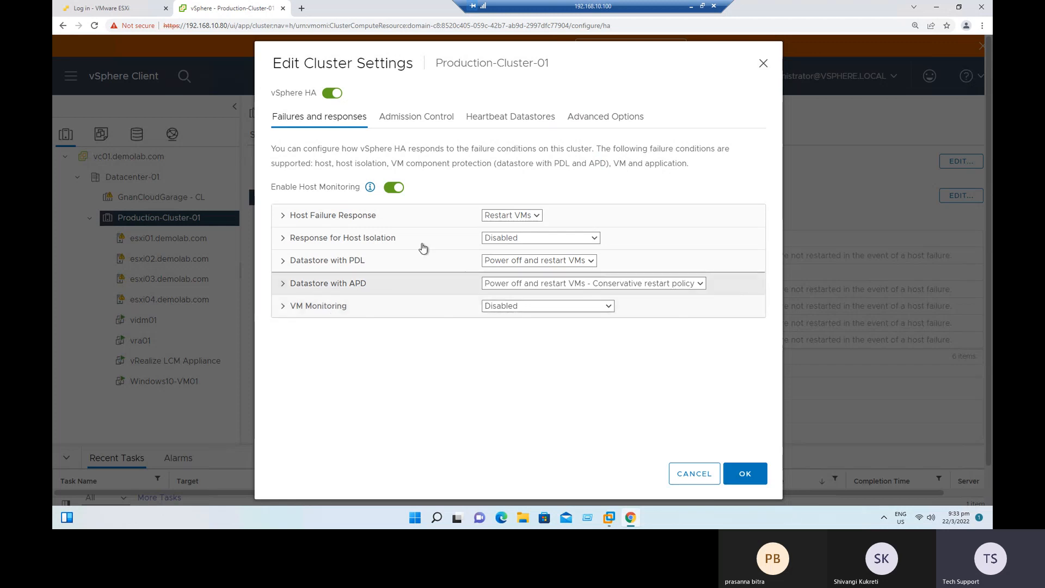
Review the Restart VMs response for host failures and choose Medium as the default VM restart priority.
click(281, 222)
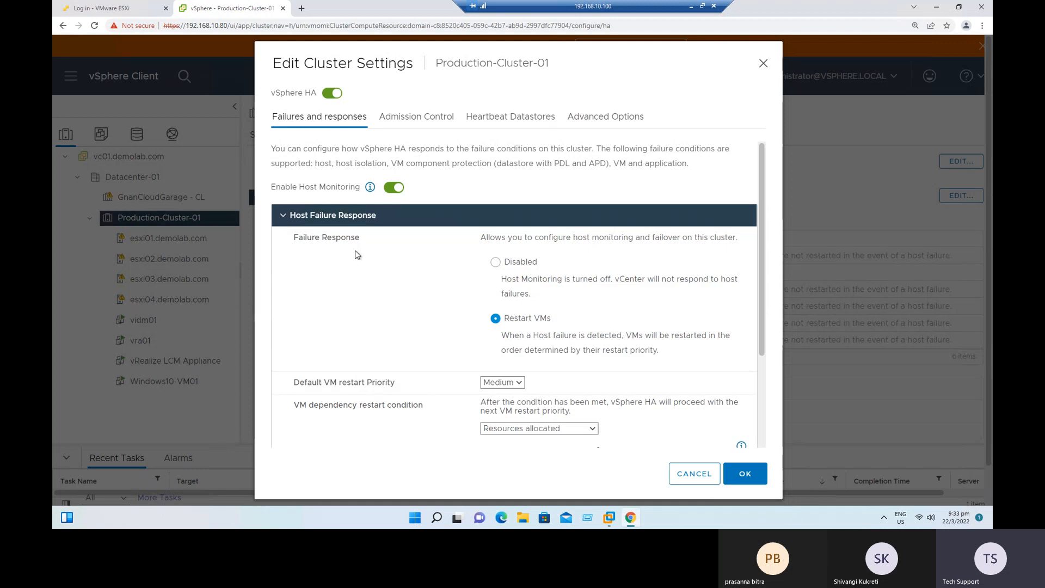
drag(533, 321, 704, 337)
click(633, 336)
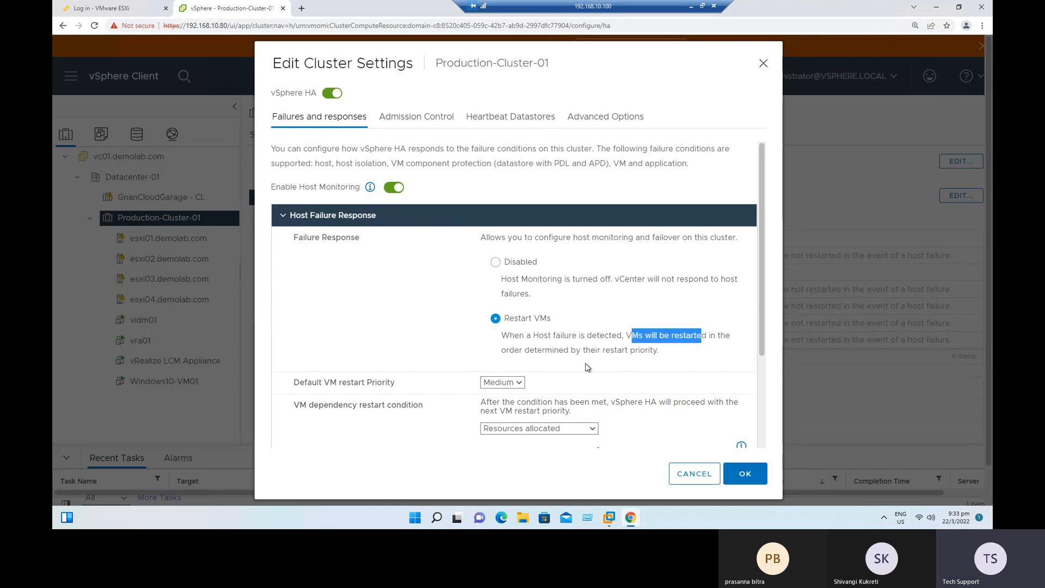
drag(515, 351, 664, 353)
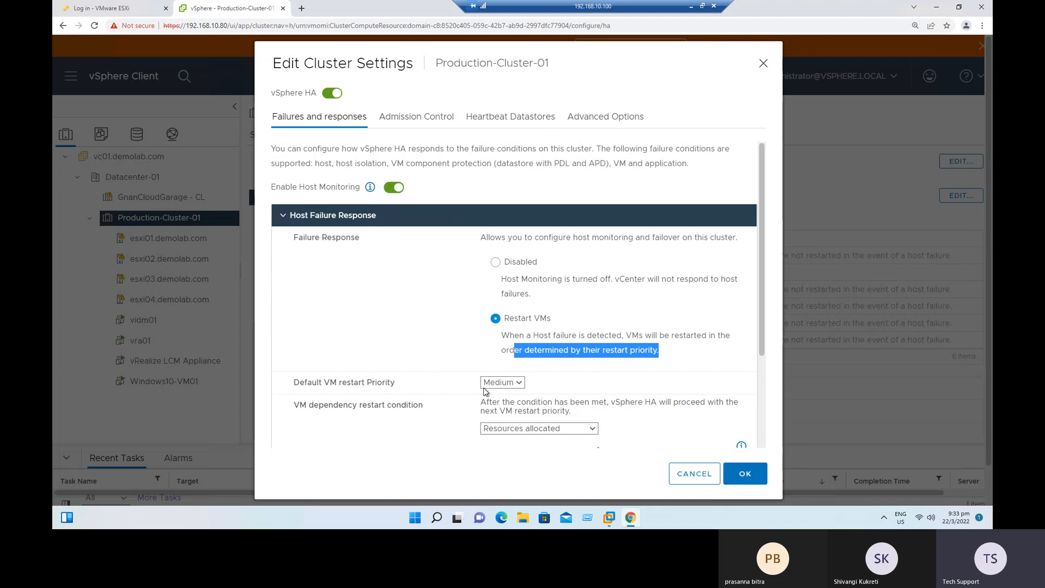
click(520, 384)
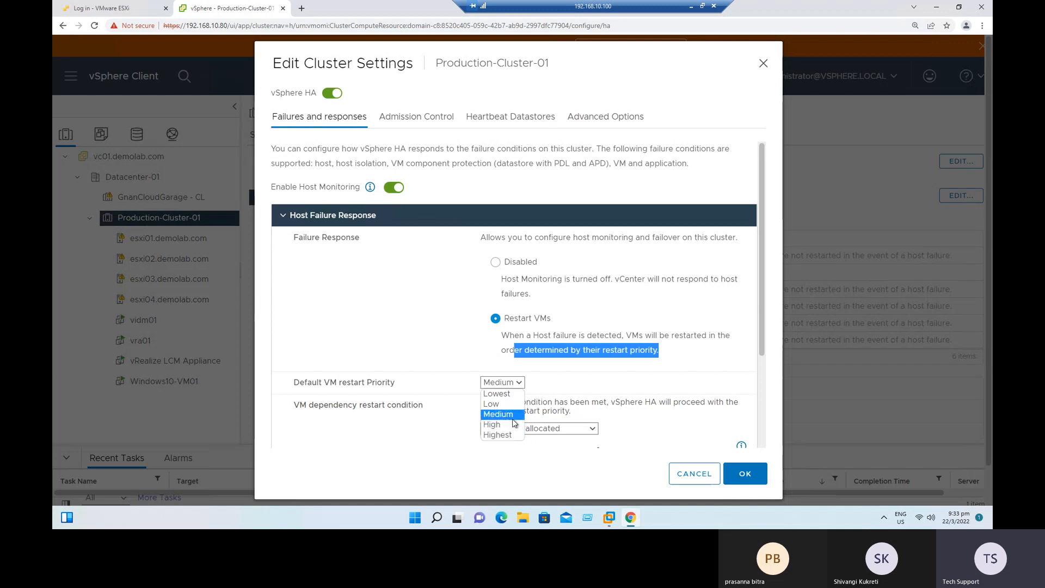
click(517, 383)
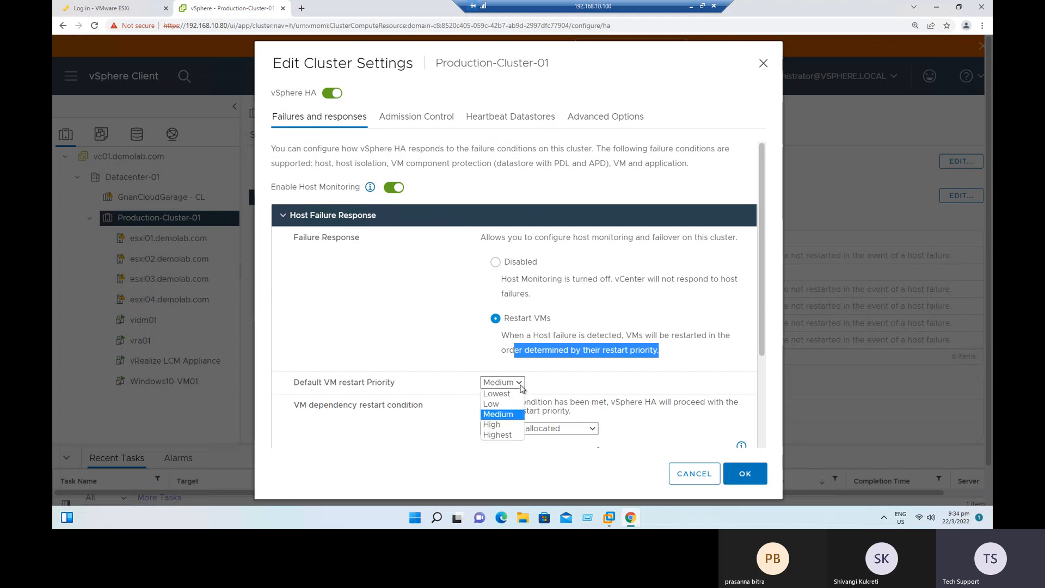
click(518, 414)
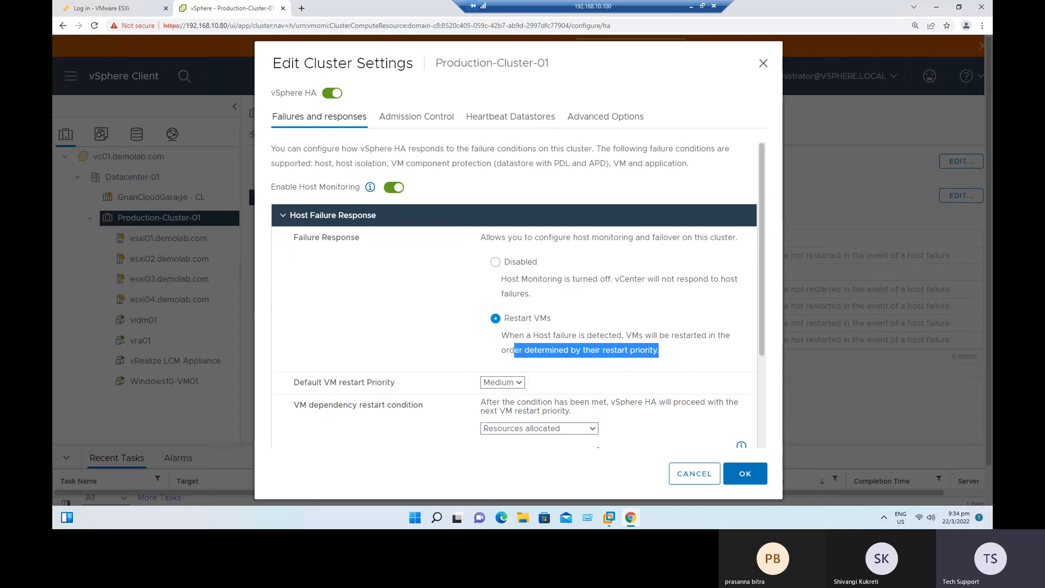
Compare the Disabled and Restart VMs options of the Host Failure Response, and collapse that section.
click(684, 351)
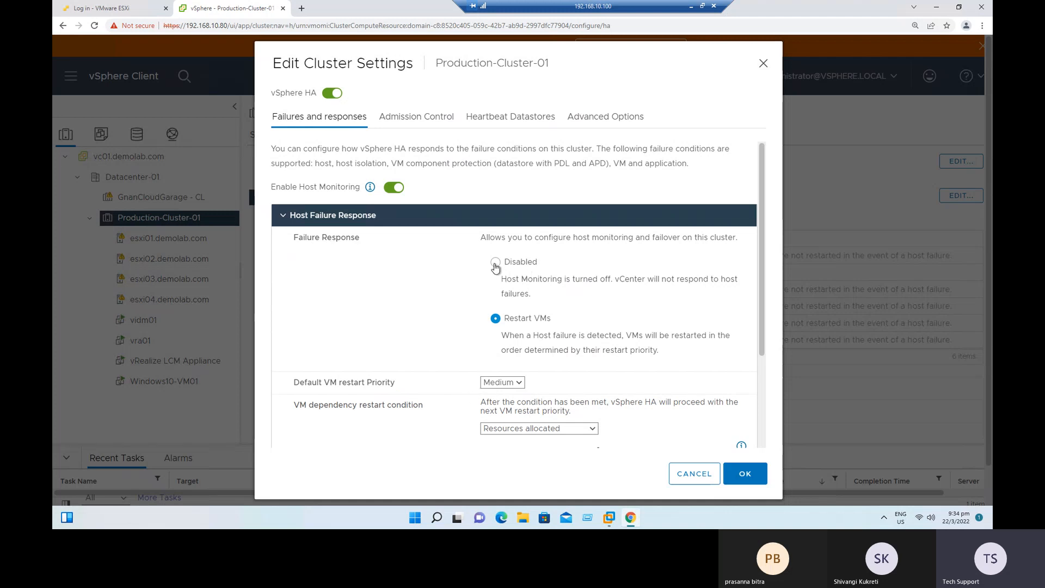
drag(516, 280, 729, 298)
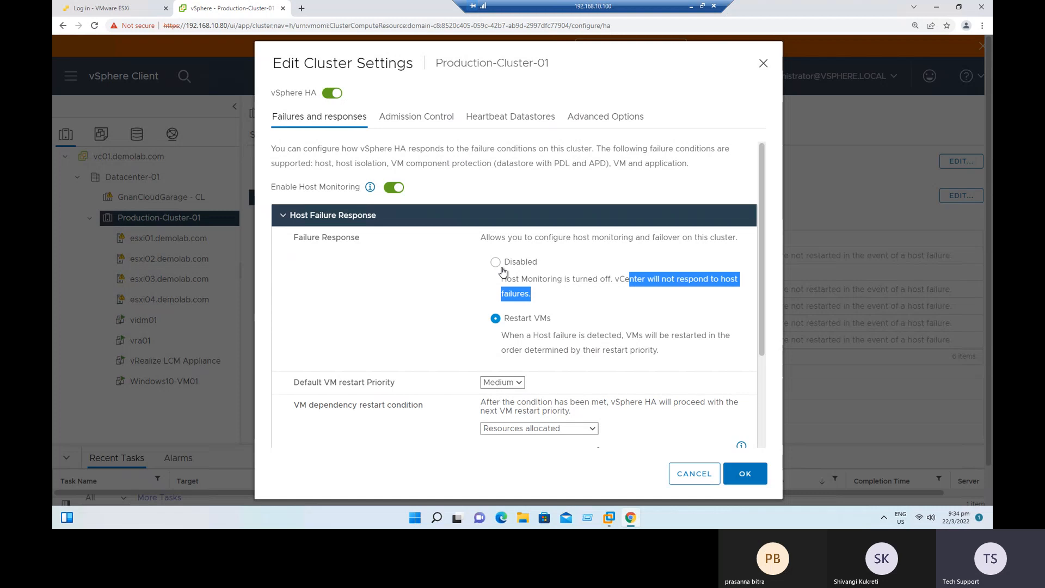
click(606, 296)
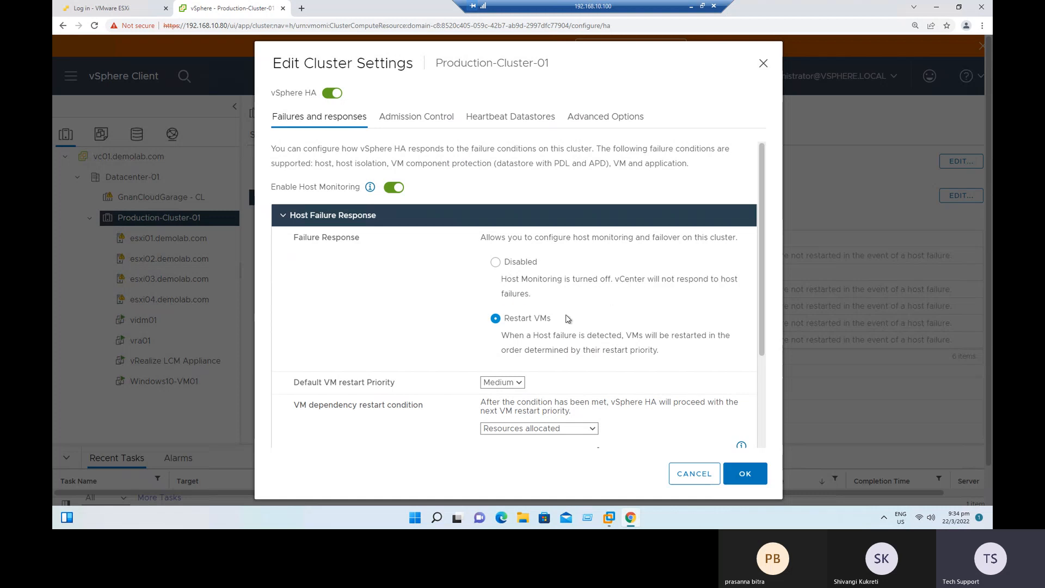
drag(509, 317, 552, 318)
click(284, 215)
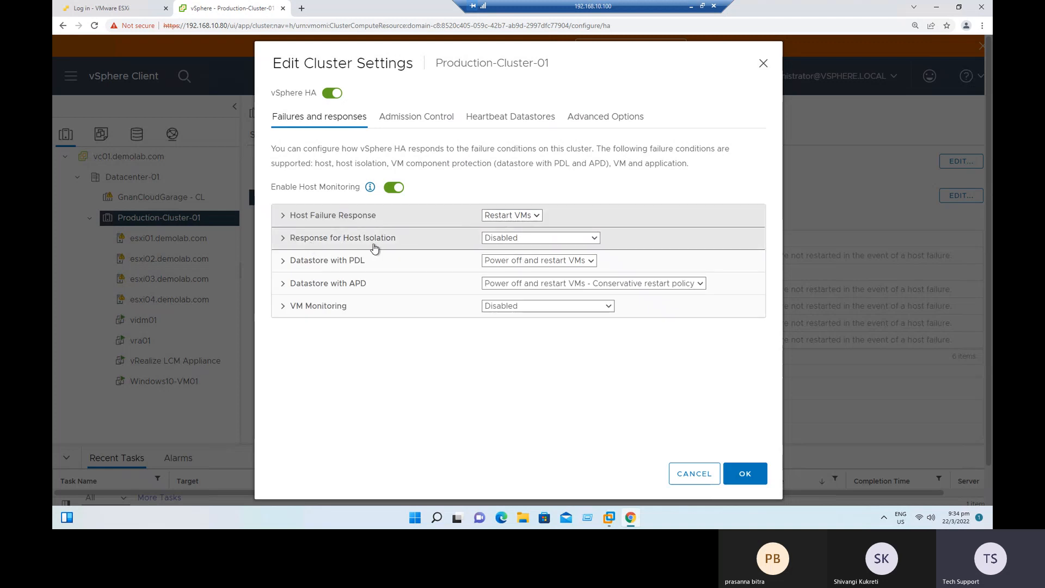
Set the Response for Host Isolation to Shut down and restart VMs.
click(534, 239)
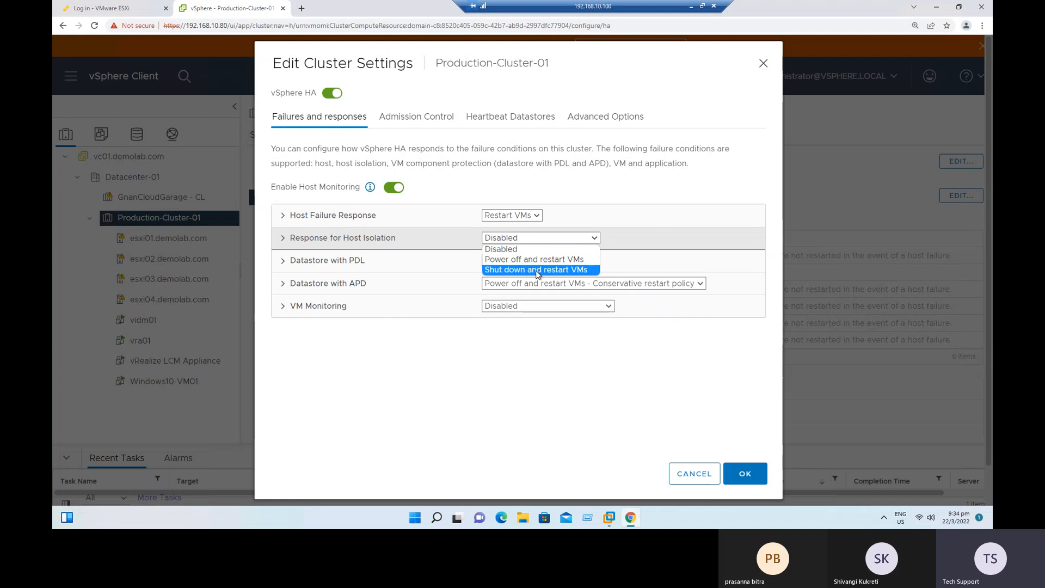
click(551, 264)
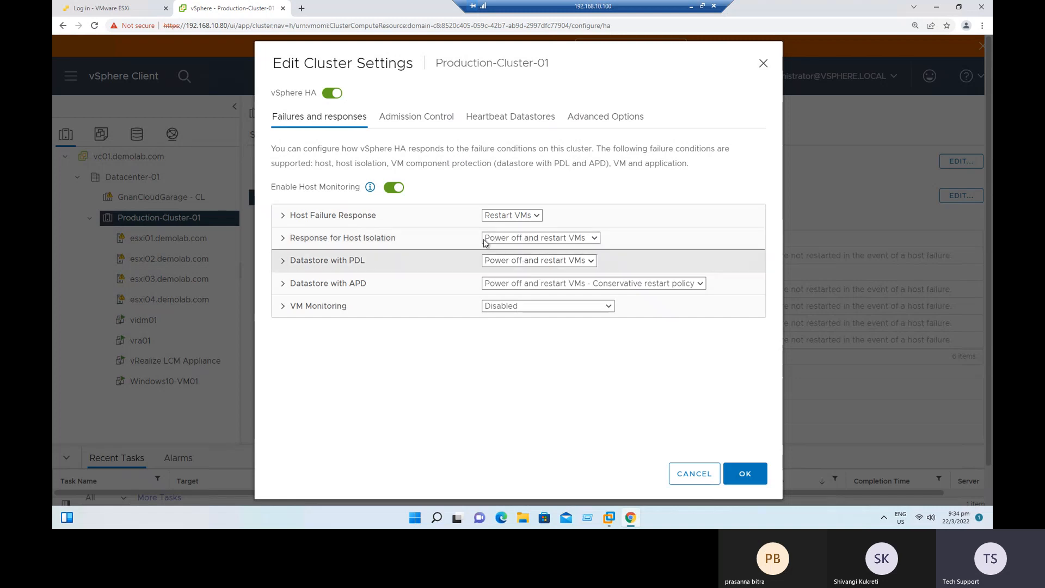
click(588, 241)
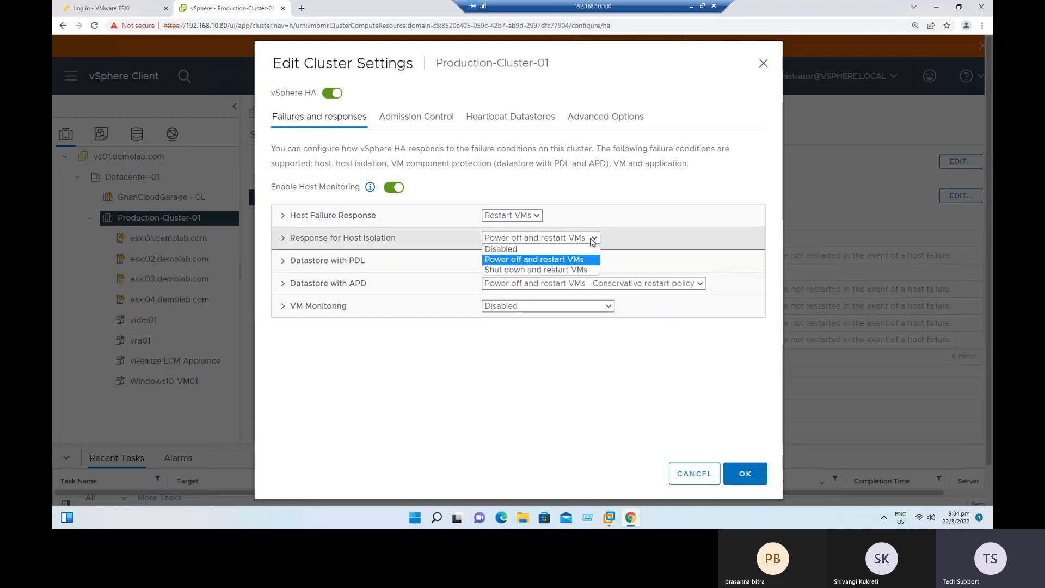
click(506, 269)
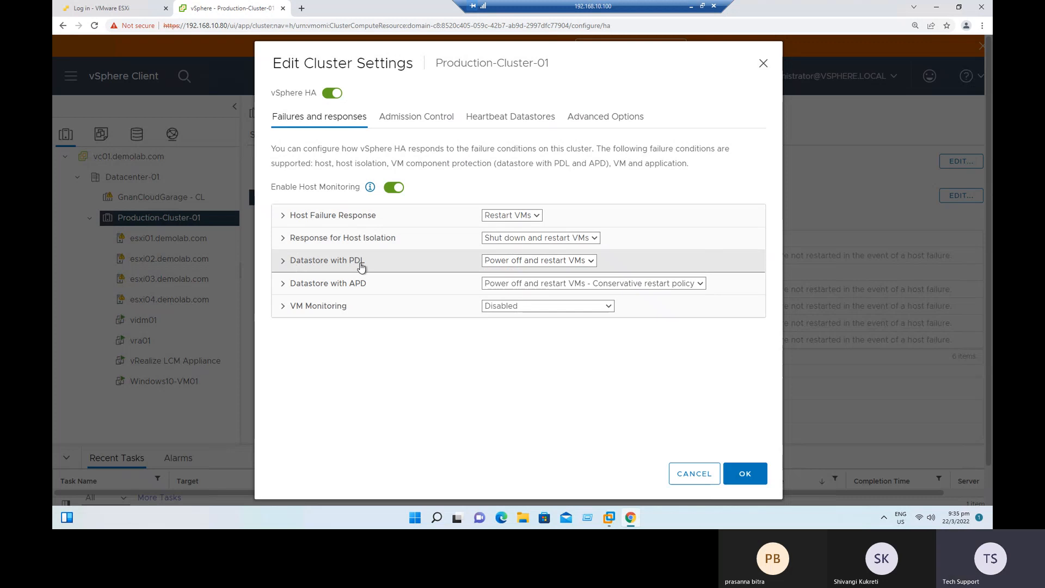
Examine the Datastore with PDL failure responses: Disabled, Issue events, and Power off and restart VMs.
click(281, 263)
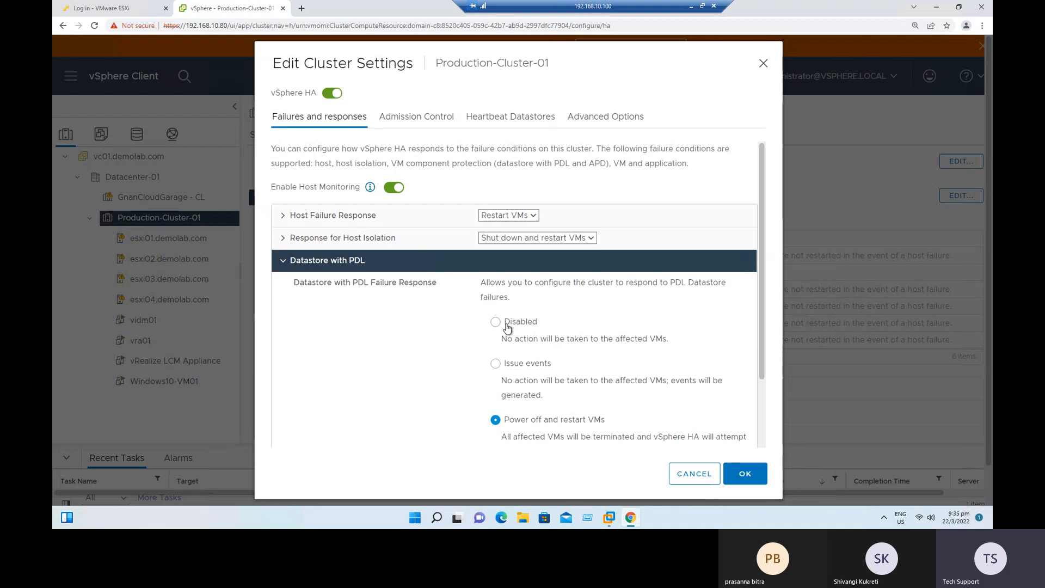
drag(510, 322, 542, 324)
drag(514, 364, 545, 363)
drag(526, 420, 593, 423)
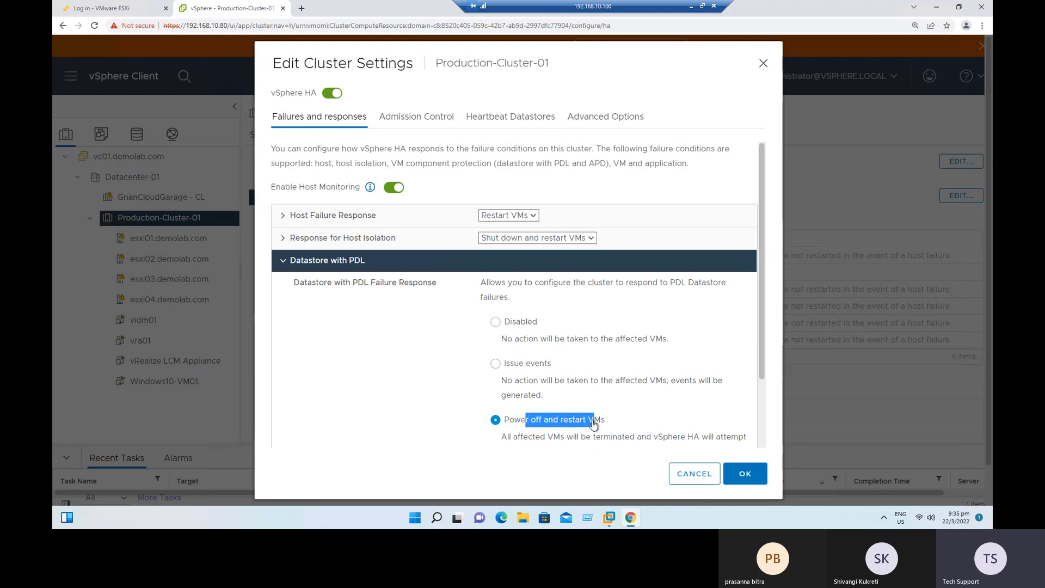
click(625, 426)
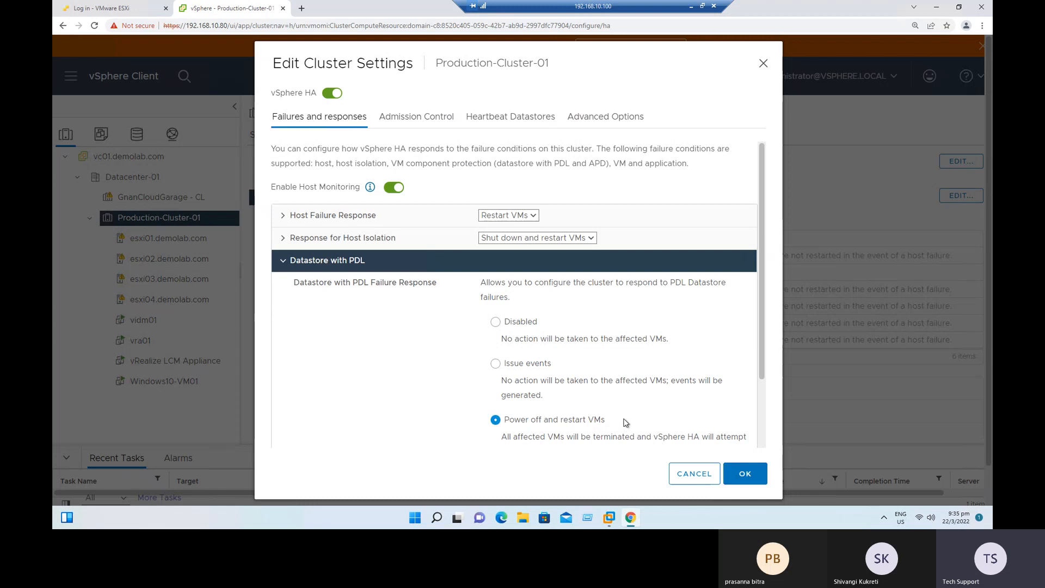
click(282, 264)
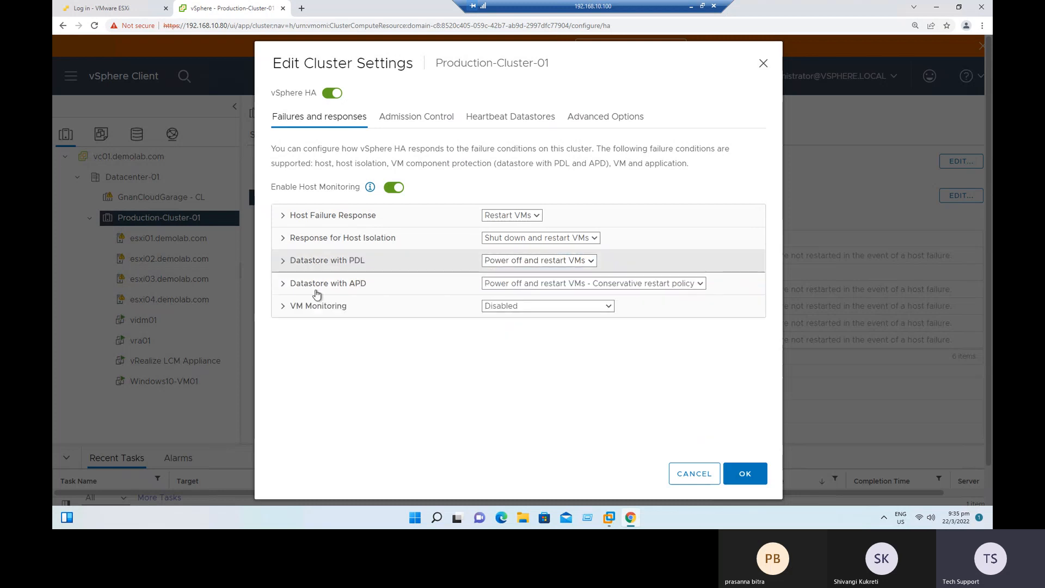
Examine the Datastore with APD failure responses, comparing the conservative and aggressive restart policies.
click(283, 289)
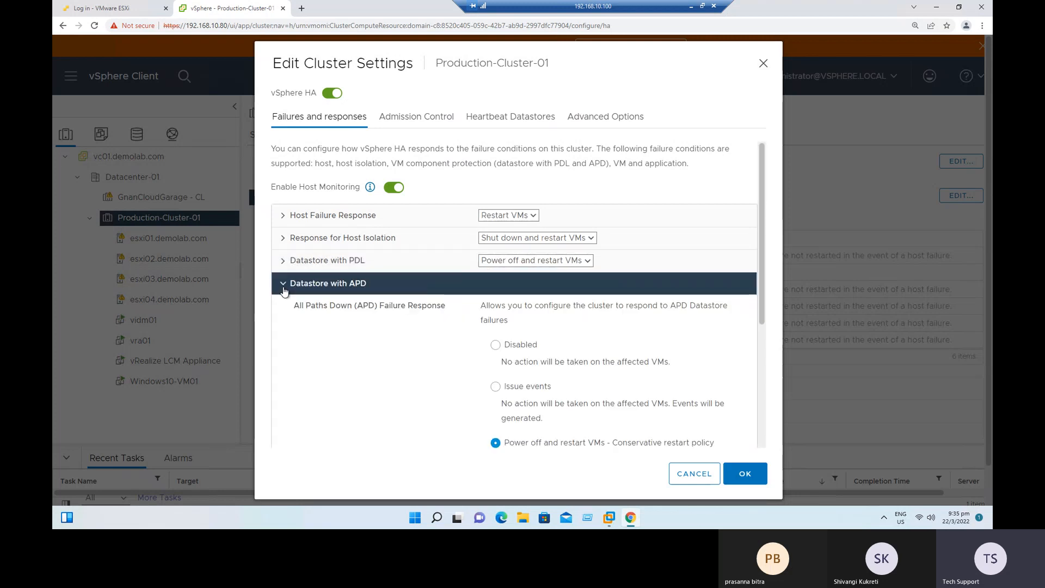
drag(525, 446, 617, 379)
scroll(645, 385, down, 1)
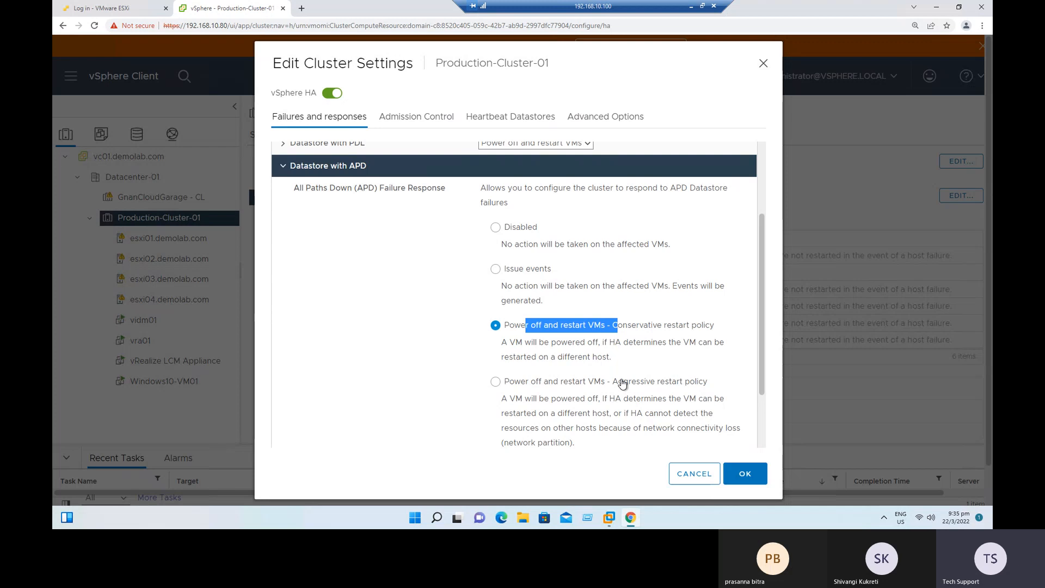
drag(623, 382, 673, 383)
drag(626, 326, 504, 326)
click(647, 343)
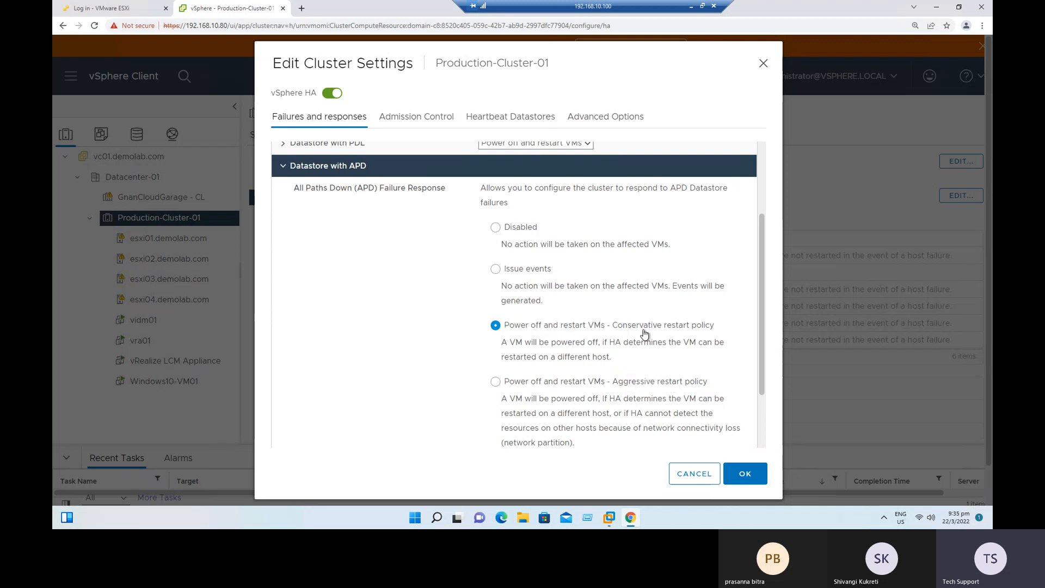
Examine the VM Monitoring options, focusing on how VM Monitoring Only uses VMware Tools heartbeats, and collapse that section.
click(281, 166)
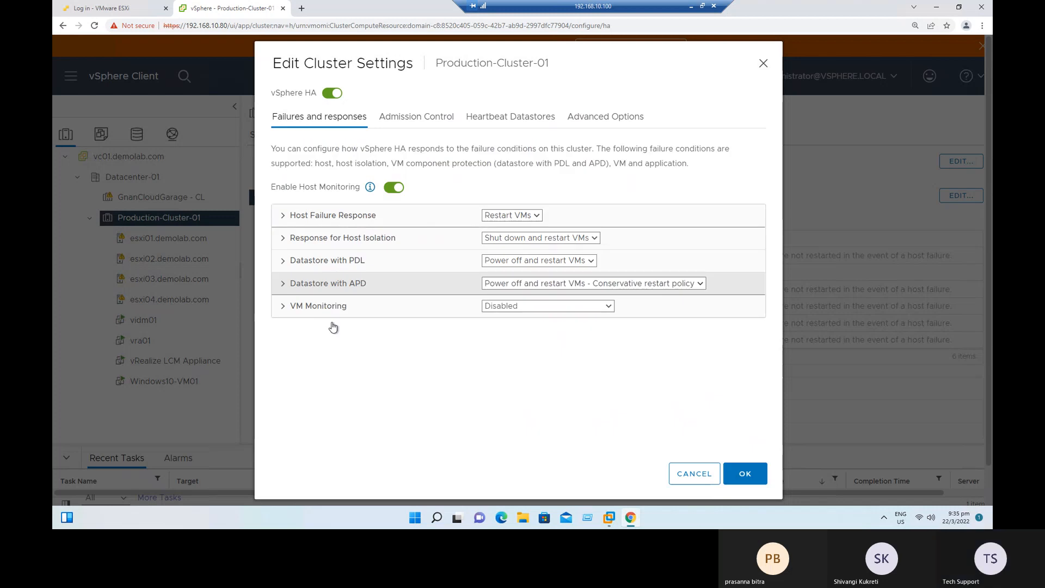
click(282, 307)
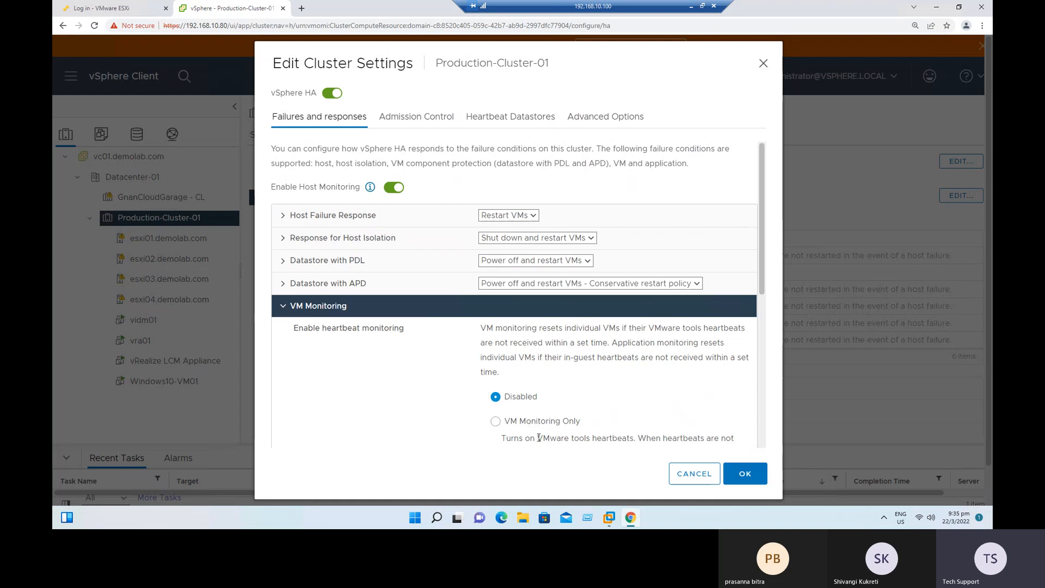
drag(539, 438, 631, 406)
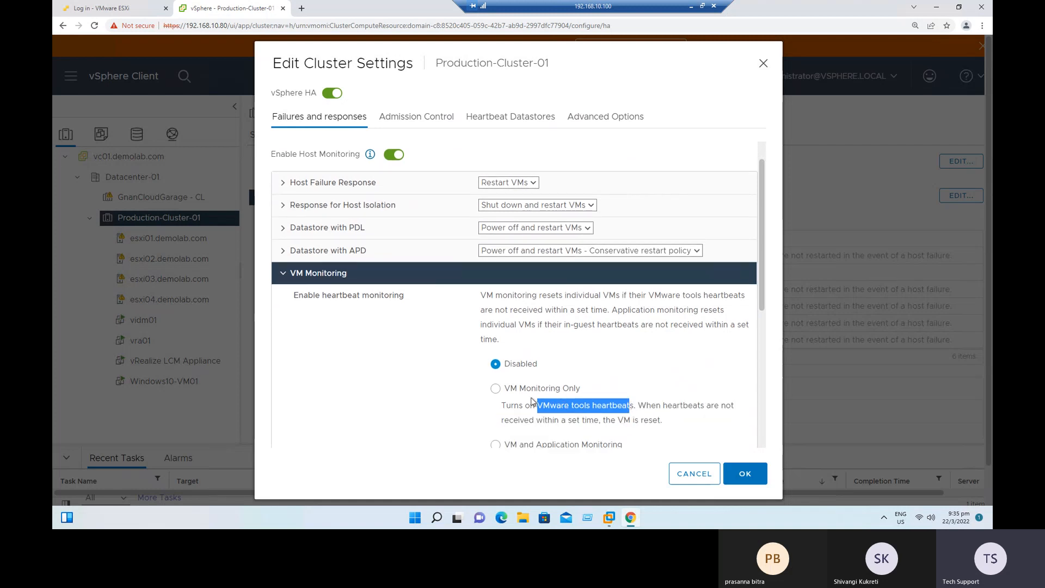
click(284, 275)
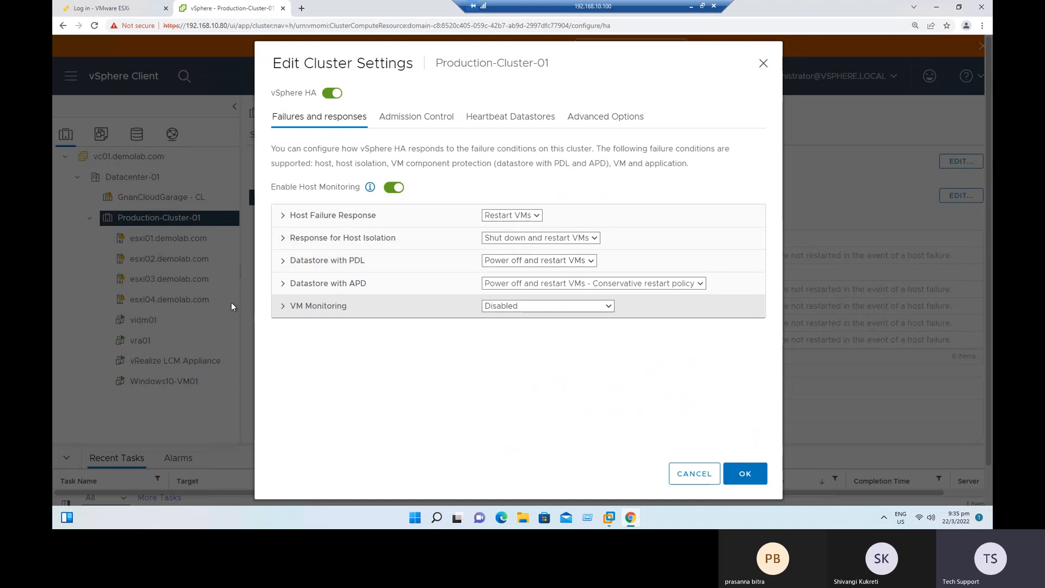
Examine the Admission Control policy description and the Host failures cluster tolerates setting.
click(414, 118)
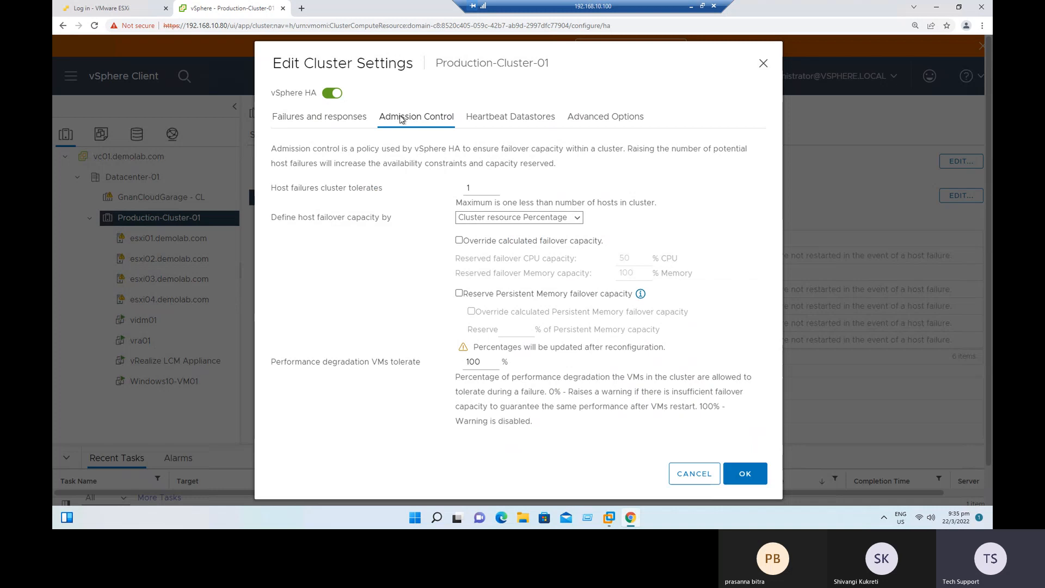
drag(350, 148, 564, 148)
click(505, 152)
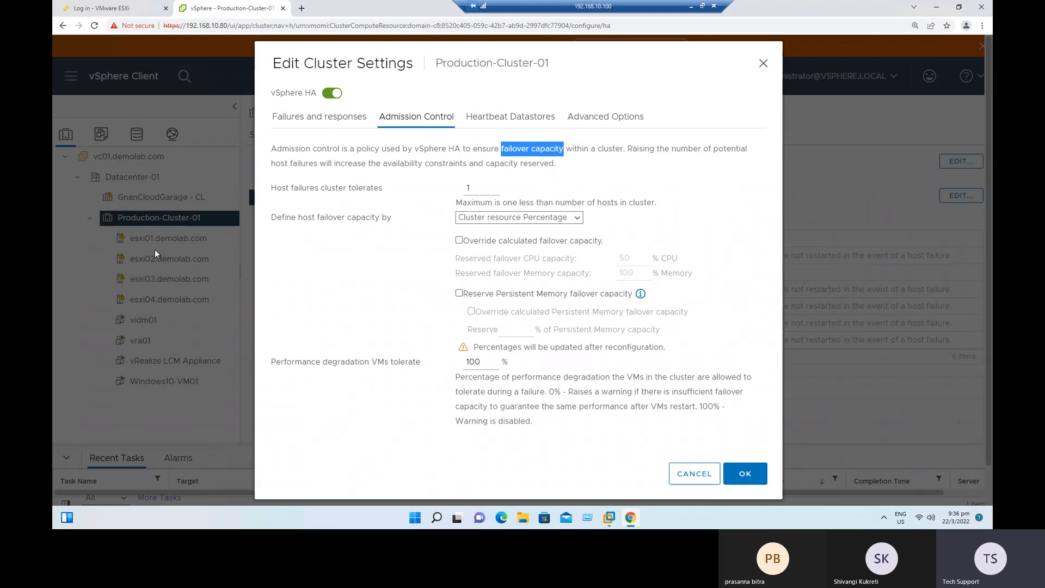
drag(283, 191, 375, 192)
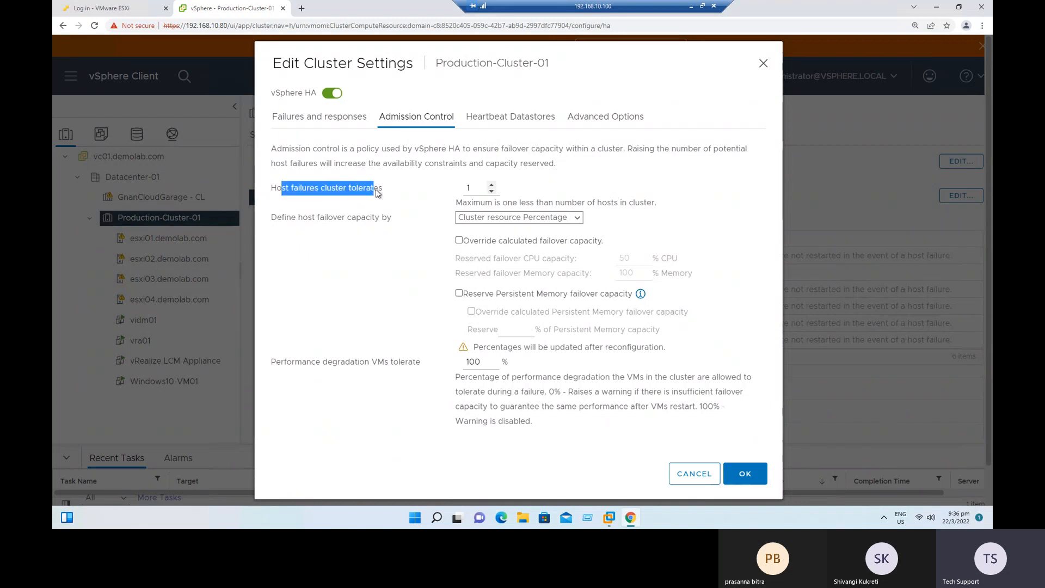
click(376, 193)
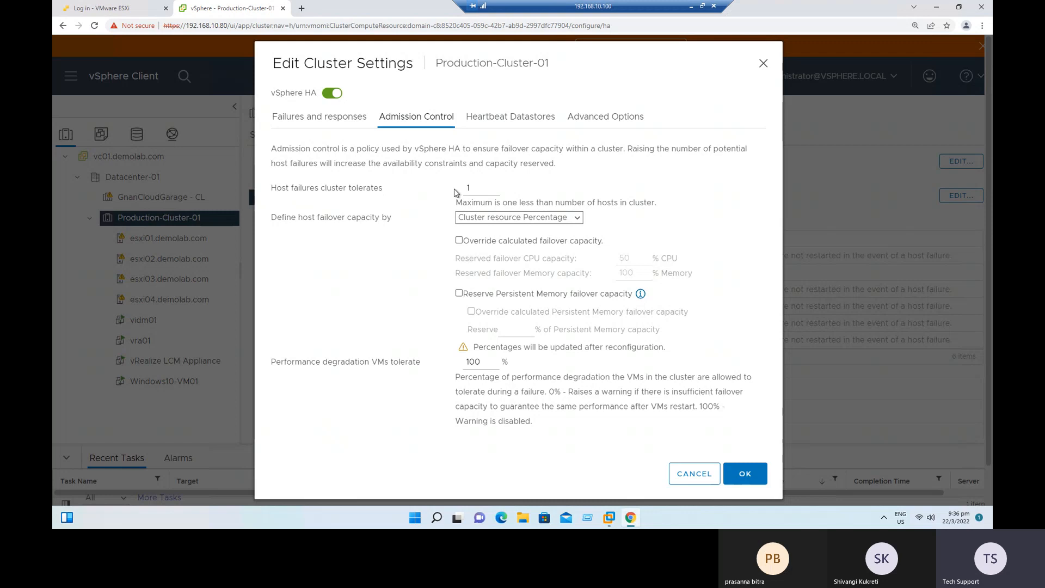
Try a higher number of host failures the cluster tolerates, and set it back to 1.
double_click(469, 186)
click(523, 187)
double_click(492, 185)
double_click(469, 188)
drag(492, 202, 658, 203)
click(656, 215)
click(492, 192)
click(492, 192)
double_click(468, 188)
Examine the host failover capacity definition, its calculated capacity override, and the Performance degradation VMs tolerate setting.
drag(277, 218, 394, 226)
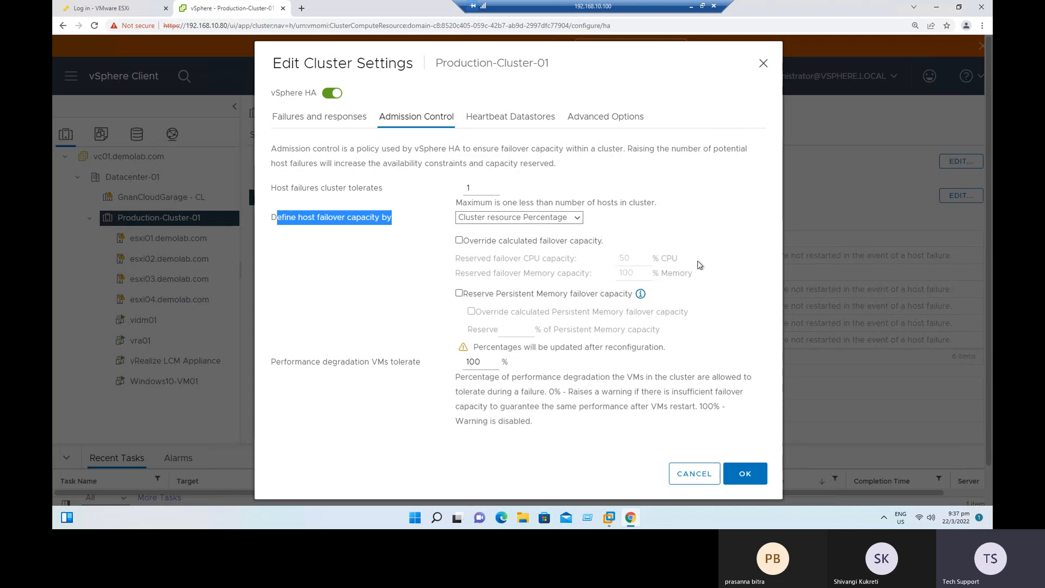
click(459, 240)
click(459, 241)
drag(311, 362, 415, 361)
scroll(413, 408, down, 1)
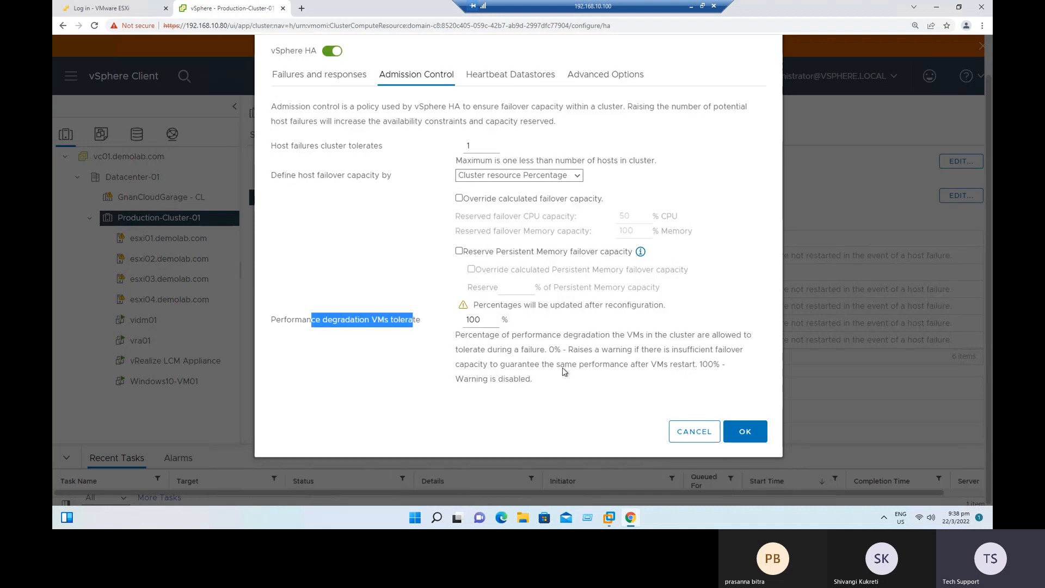
drag(556, 335, 596, 381)
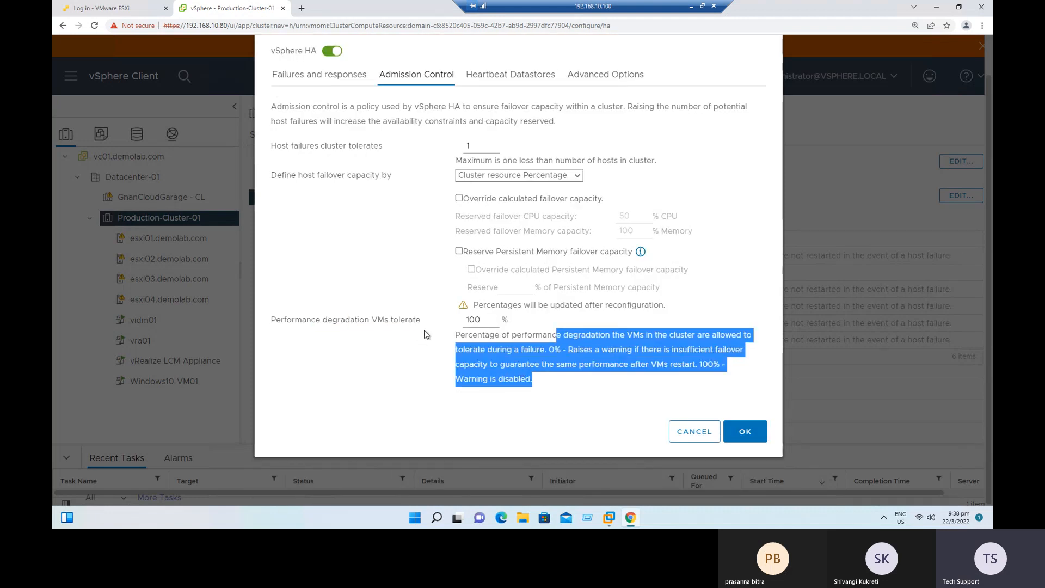
Review the heartbeat datastore policy, add a blank advanced option row, and apply the vSphere HA settings.
click(530, 77)
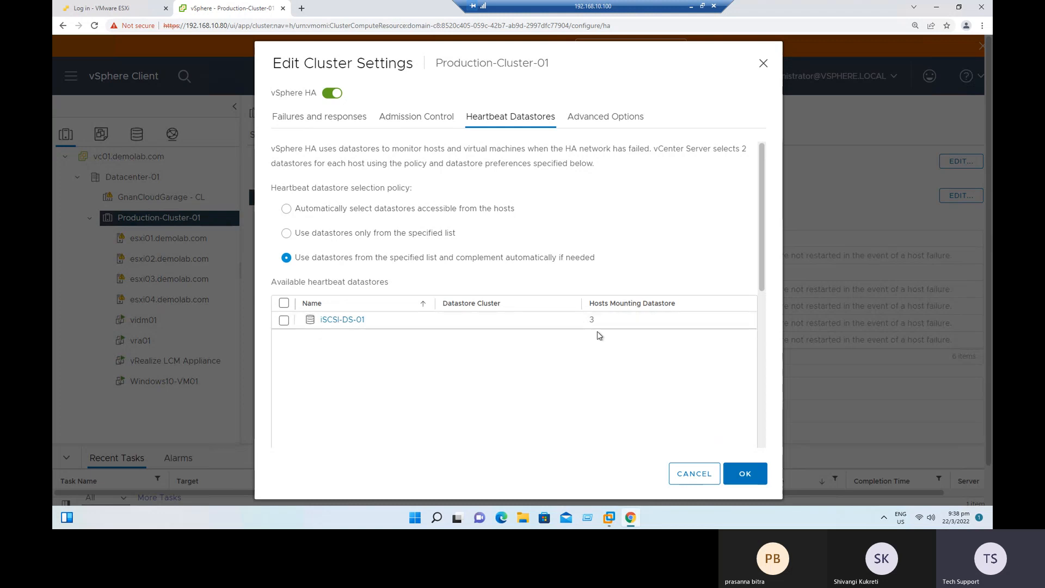
click(602, 123)
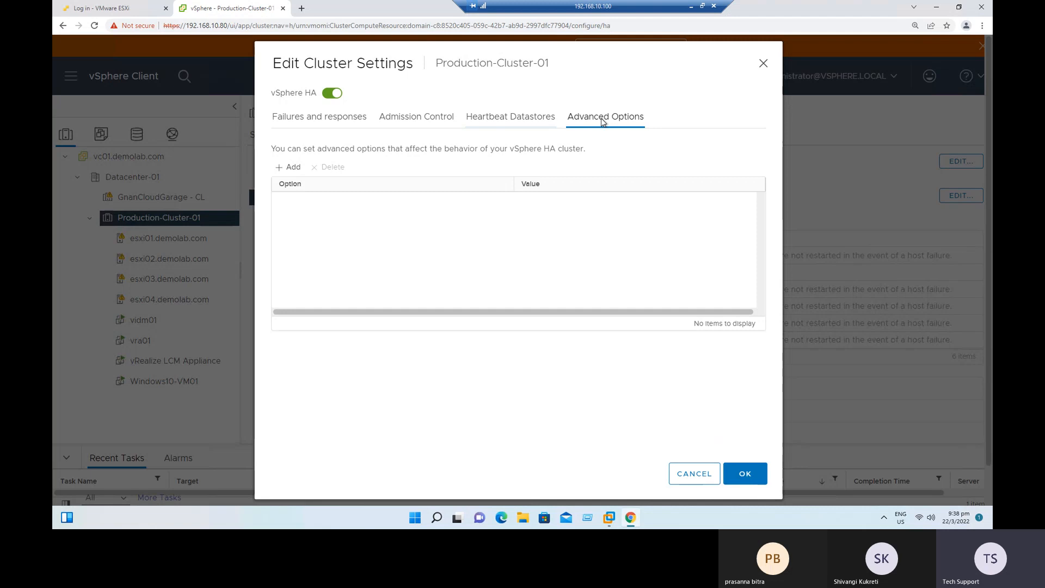
click(292, 168)
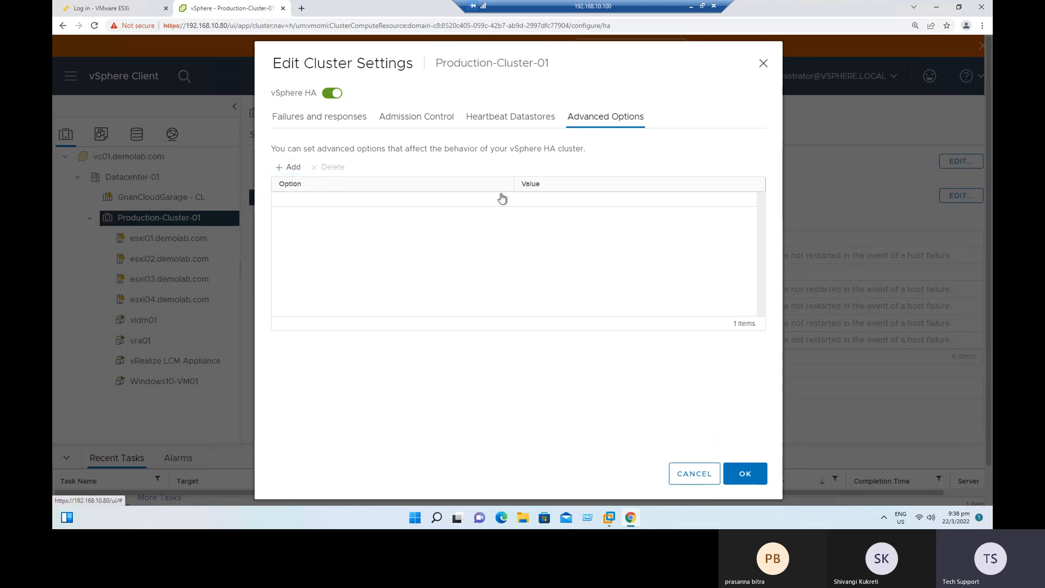
click(745, 203)
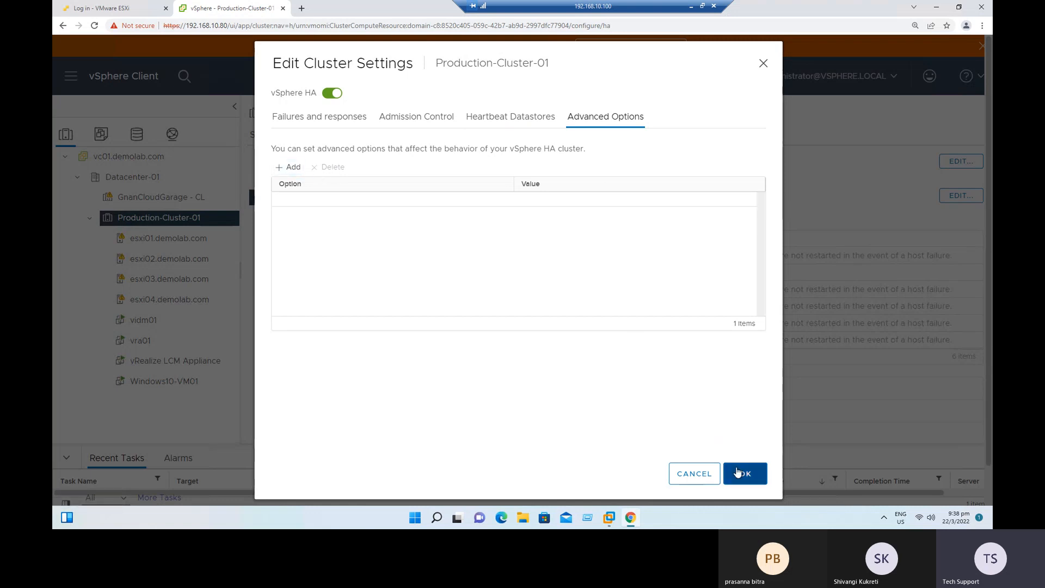
click(742, 474)
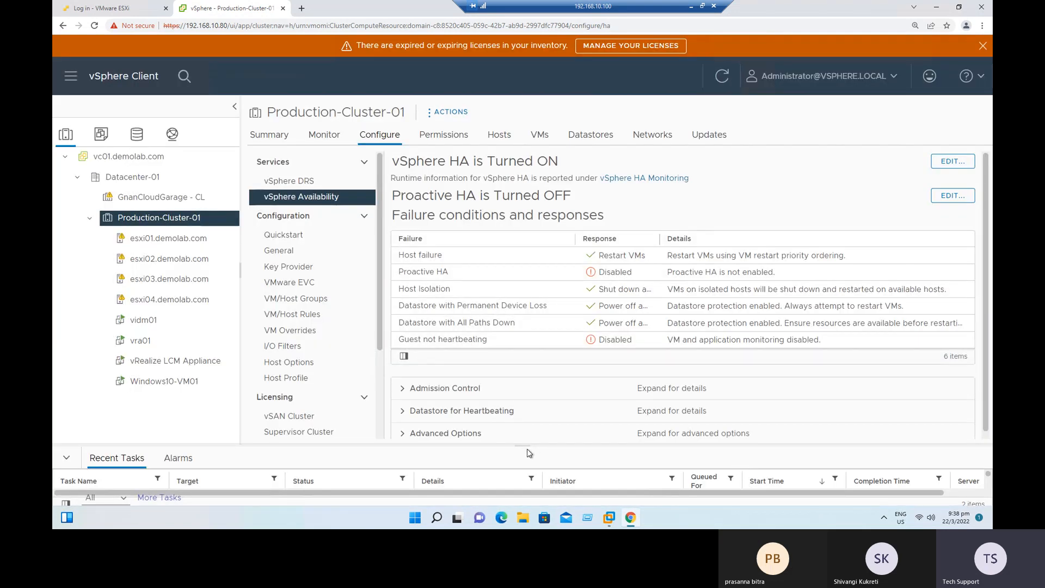
Monitor the Configuring vSphere HA tasks on the cluster's hosts in an enlarged task list with a wider Details column.
drag(531, 451, 503, 229)
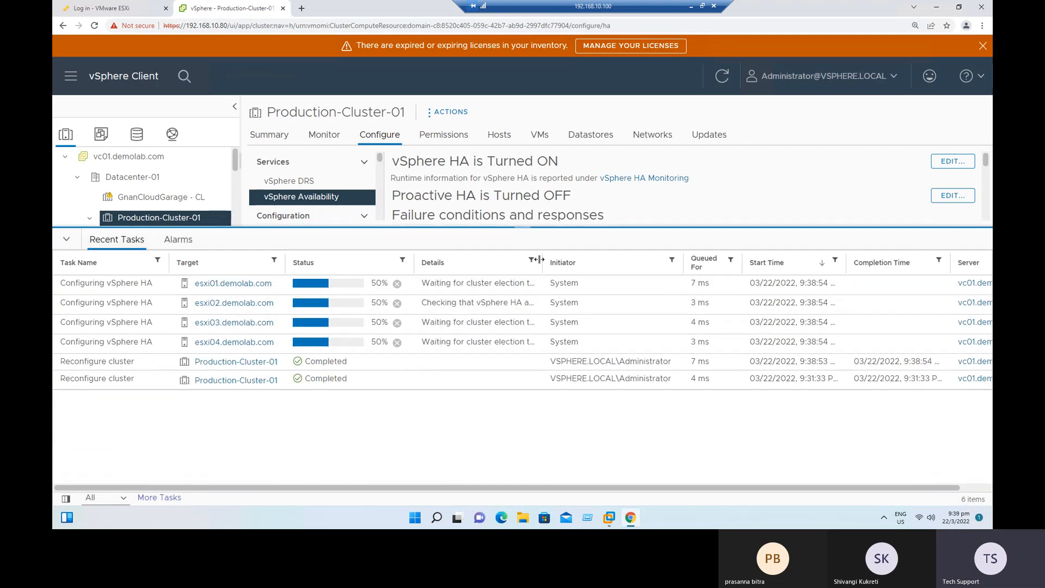
drag(681, 244, 680, 244)
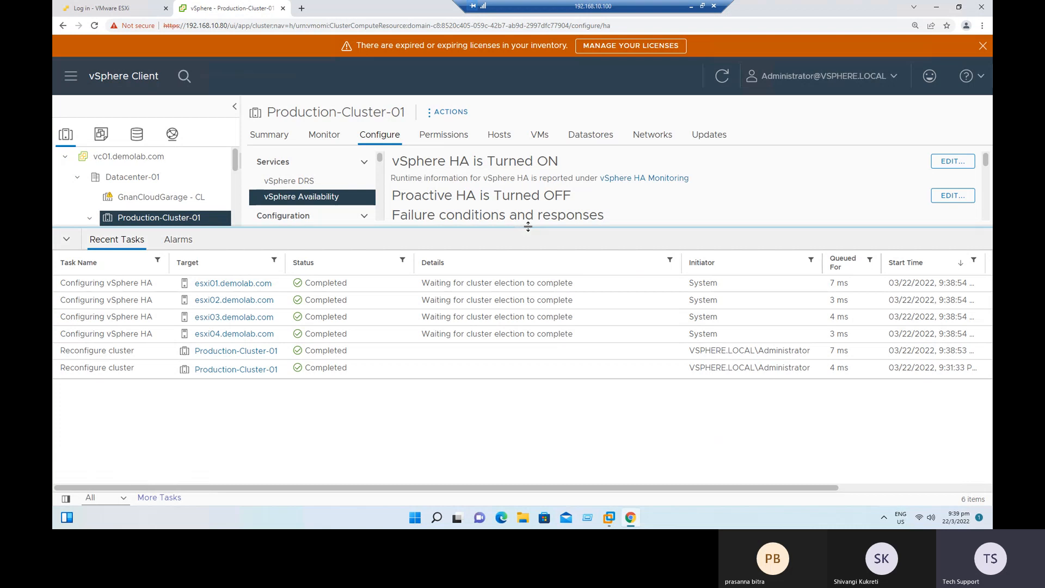
drag(528, 232, 540, 383)
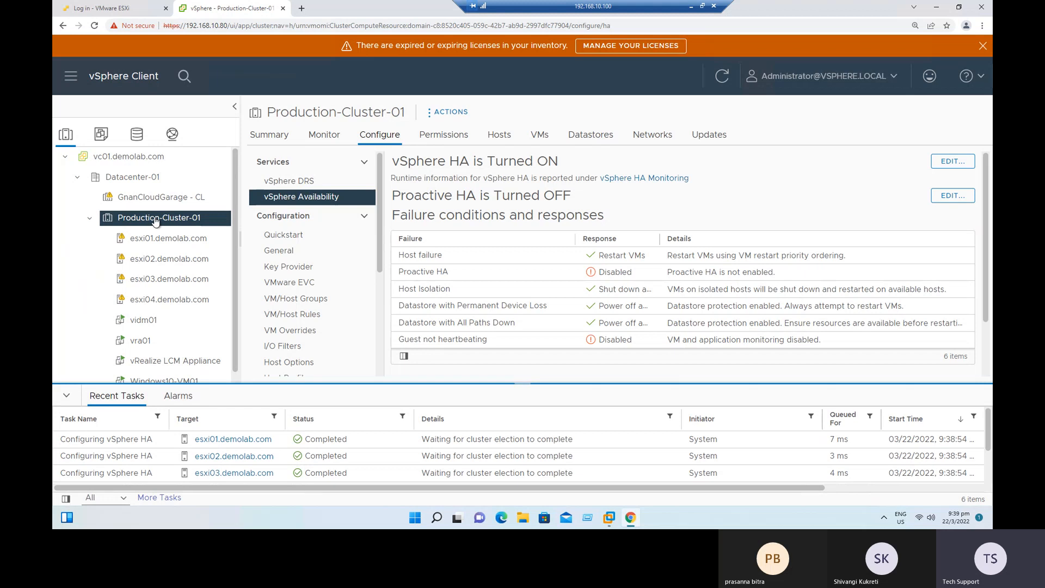
Display Production-Cluster-01's host list and resize its columns so the full cluster names and HA State can be read.
click(500, 138)
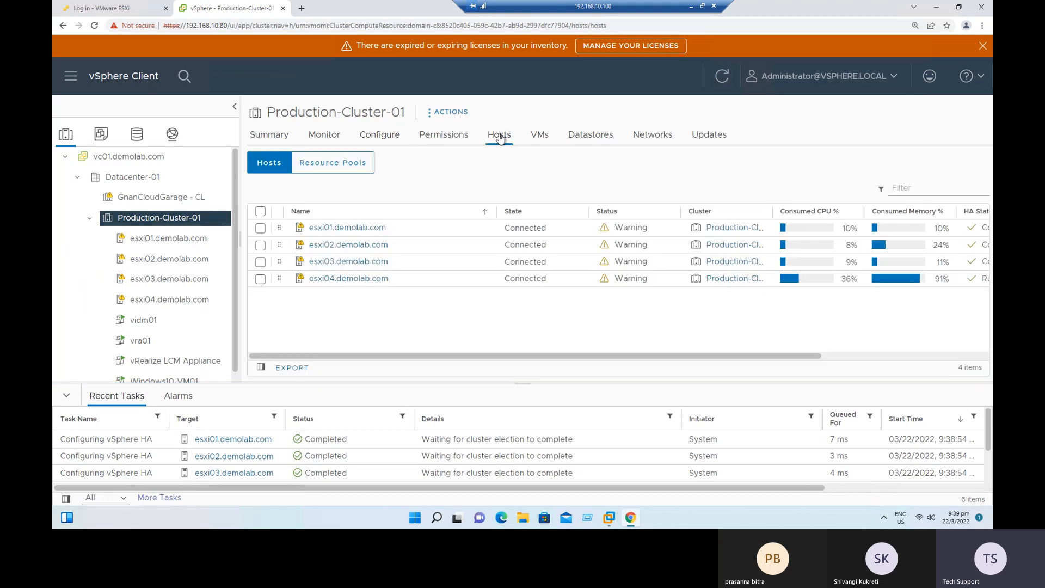
drag(497, 211, 407, 224)
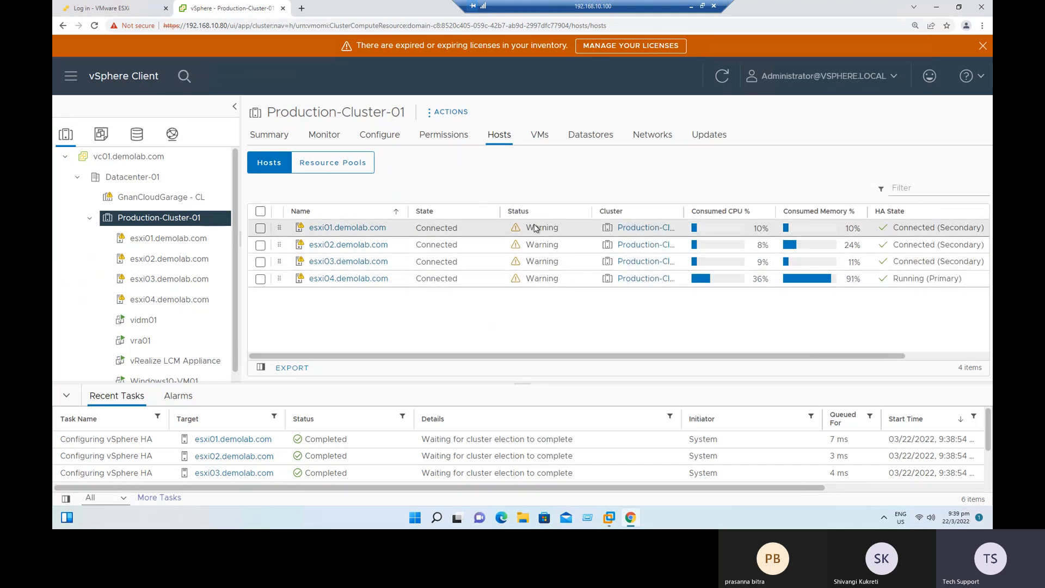
drag(500, 212, 476, 213)
drag(658, 208, 674, 212)
drag(569, 212, 550, 214)
drag(658, 213, 673, 209)
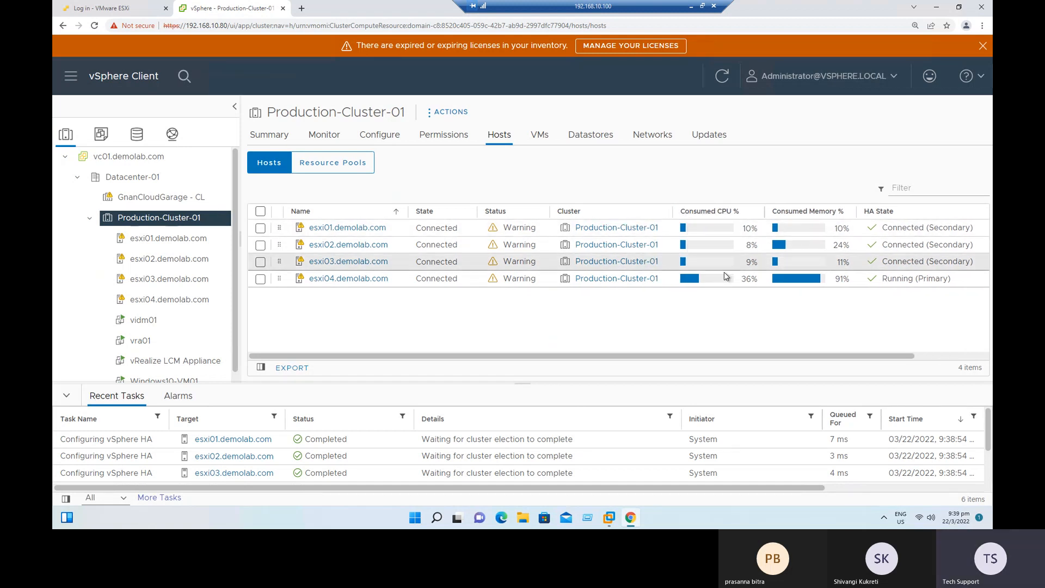
Check the HA State of each host to identify the primary, and dismiss the expiring licences banner.
drag(824, 357, 954, 363)
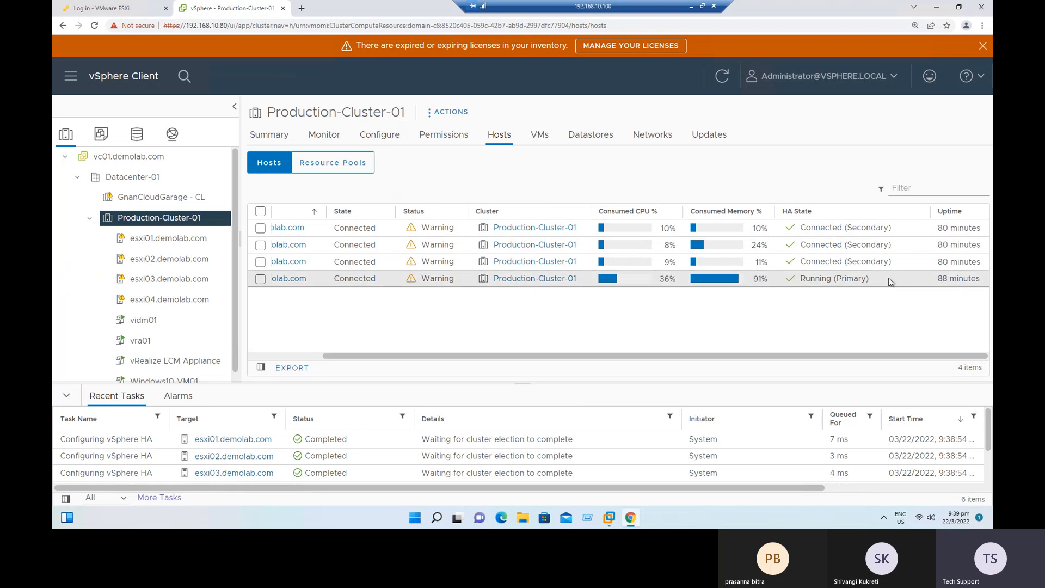
drag(888, 277, 808, 281)
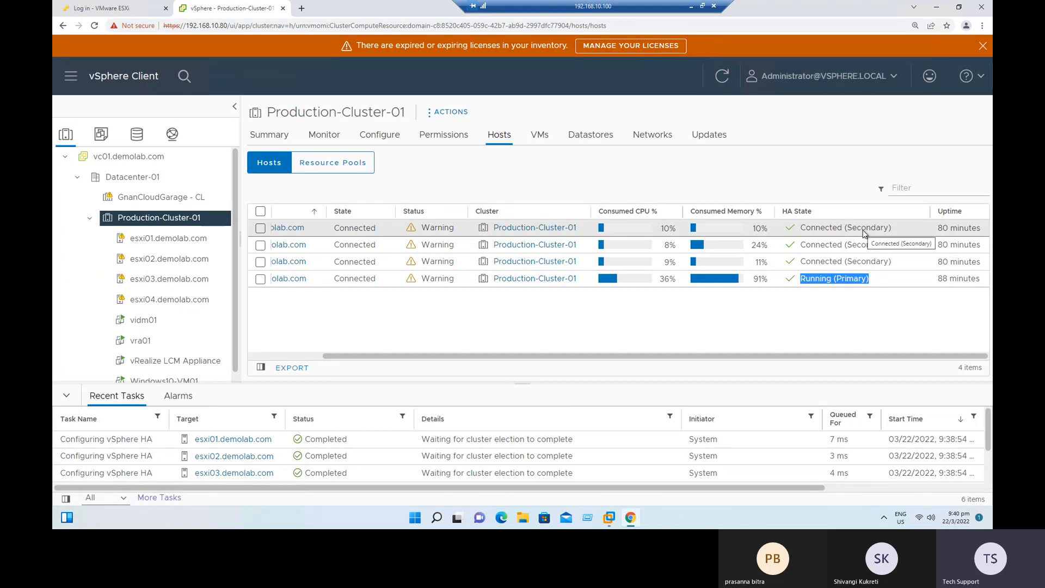
click(854, 312)
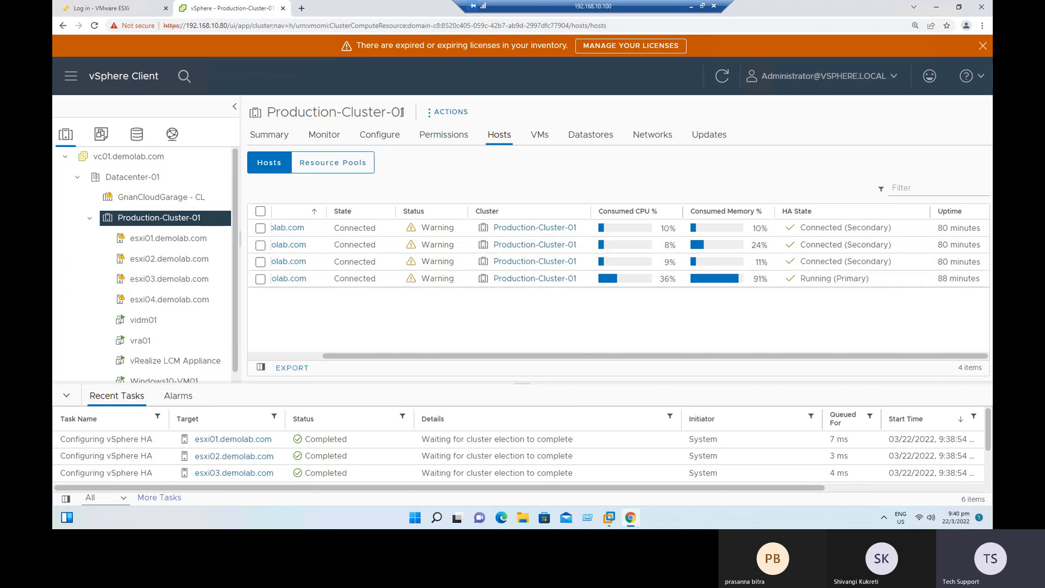
click(983, 46)
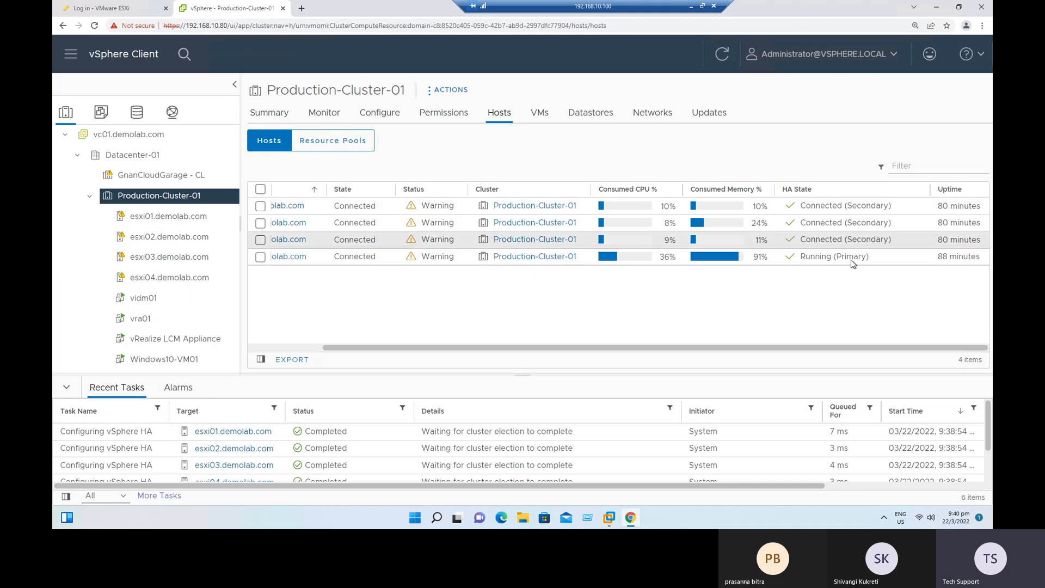
drag(847, 258, 802, 260)
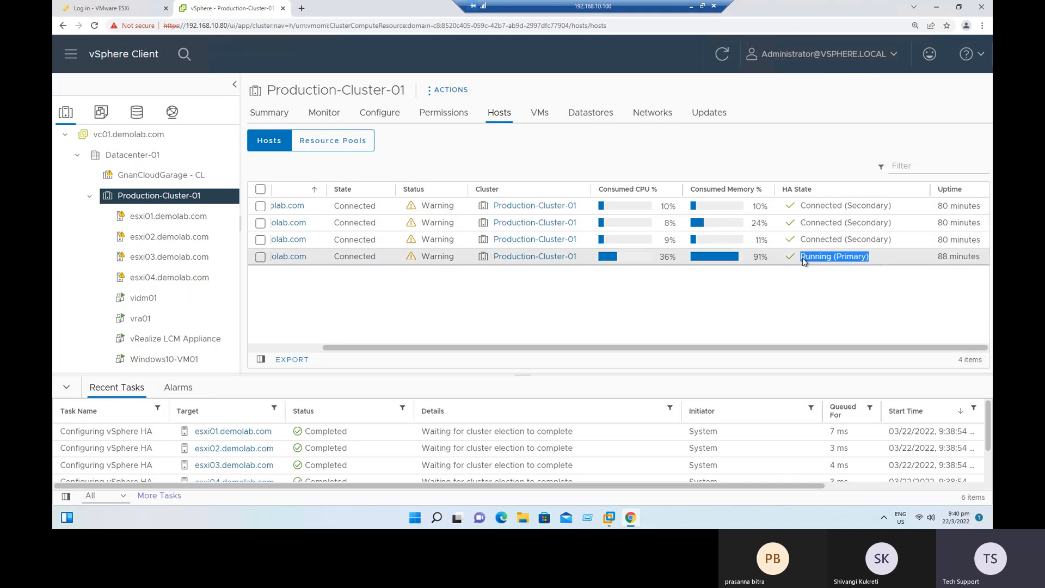
drag(445, 346, 373, 346)
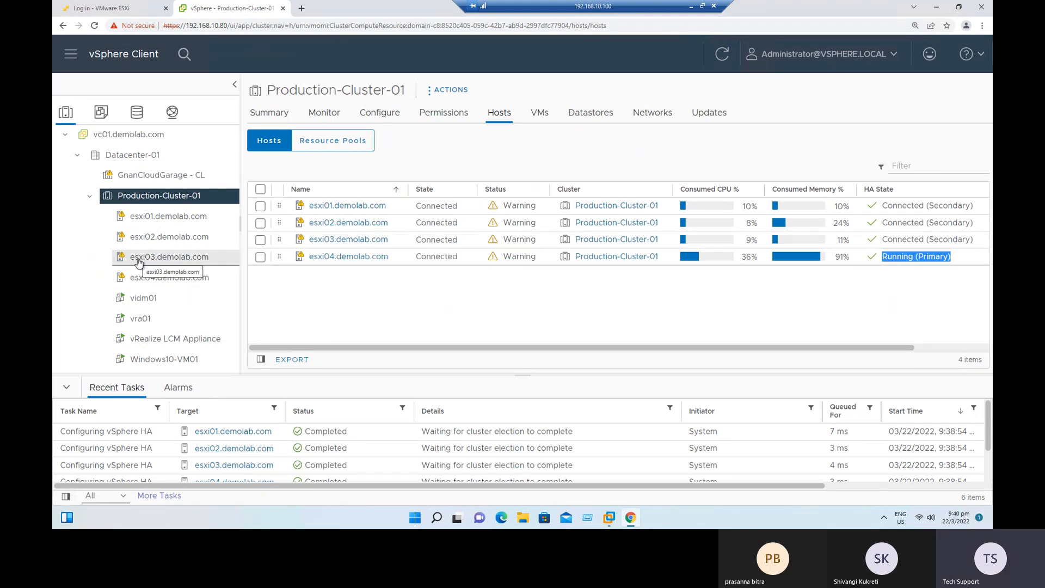
Check which hosts are attached to the iSCSI-DS-01 datastore, and view the datastores of esxi04.demolab.com.
click(137, 113)
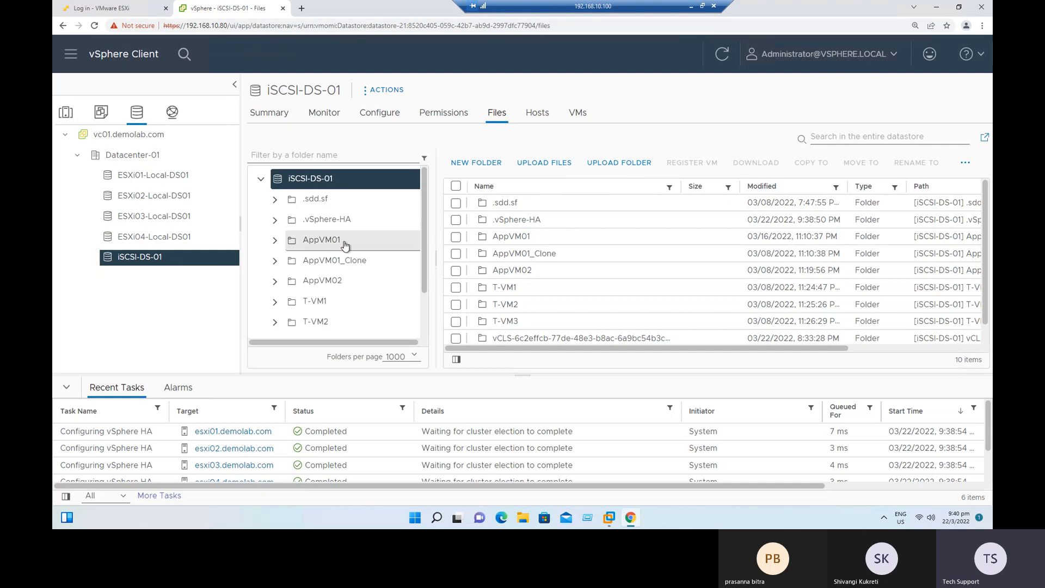
click(536, 114)
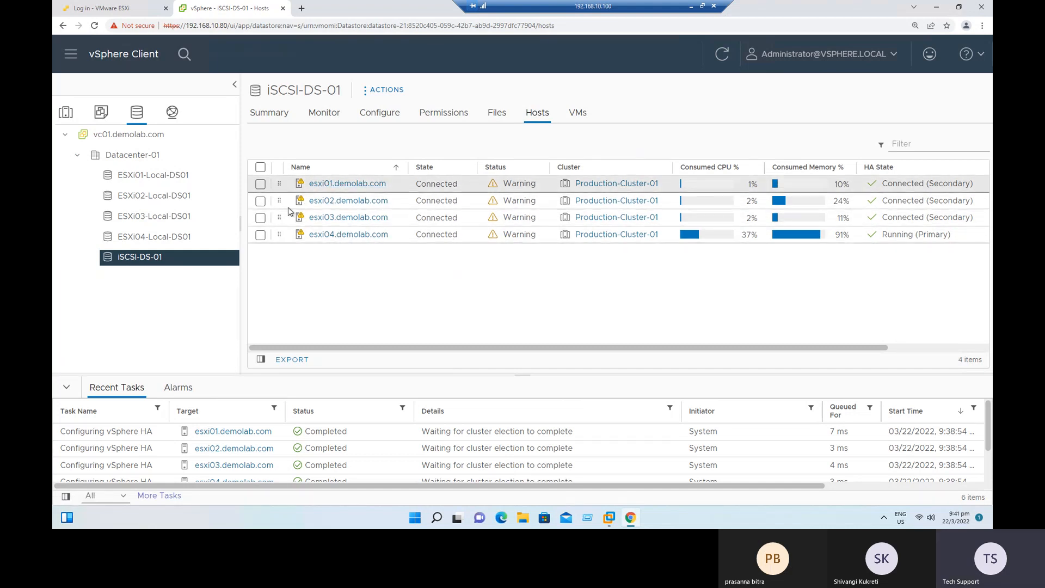
click(335, 240)
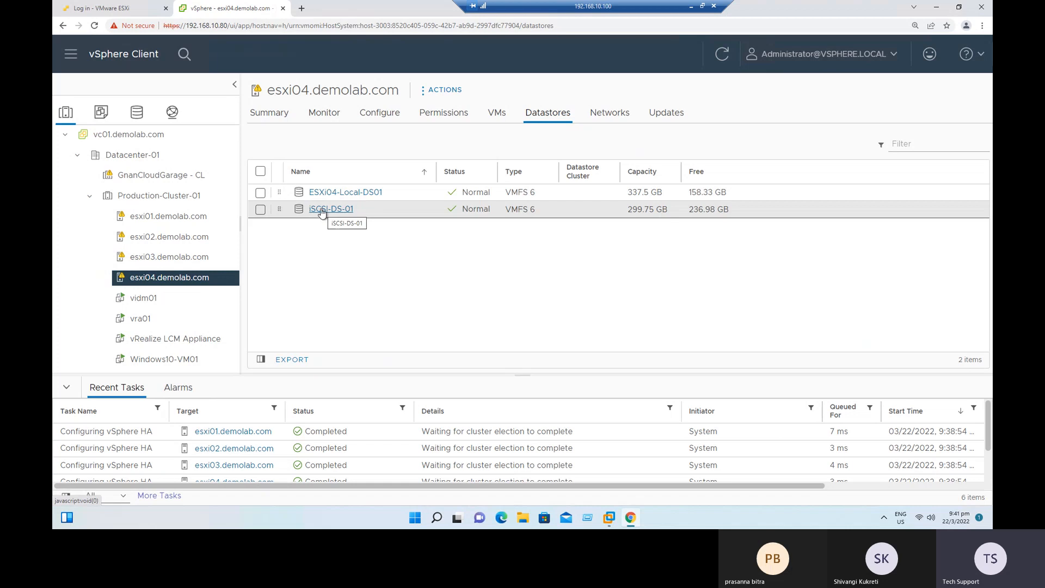
Return to Production-Cluster-01 and check the datastore location of Hard disk 1 on the vidm01 virtual machine.
click(172, 201)
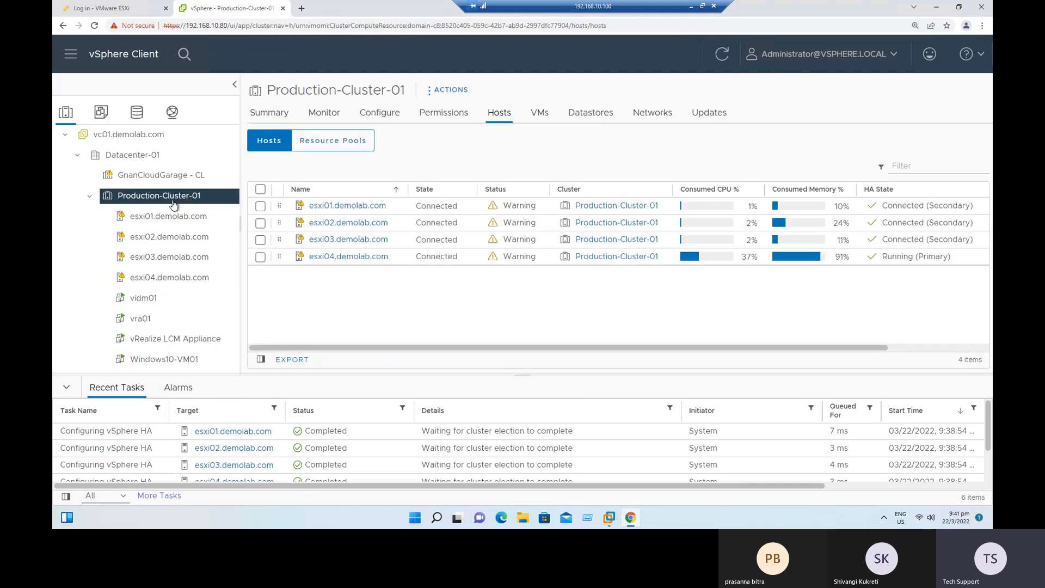
click(158, 307)
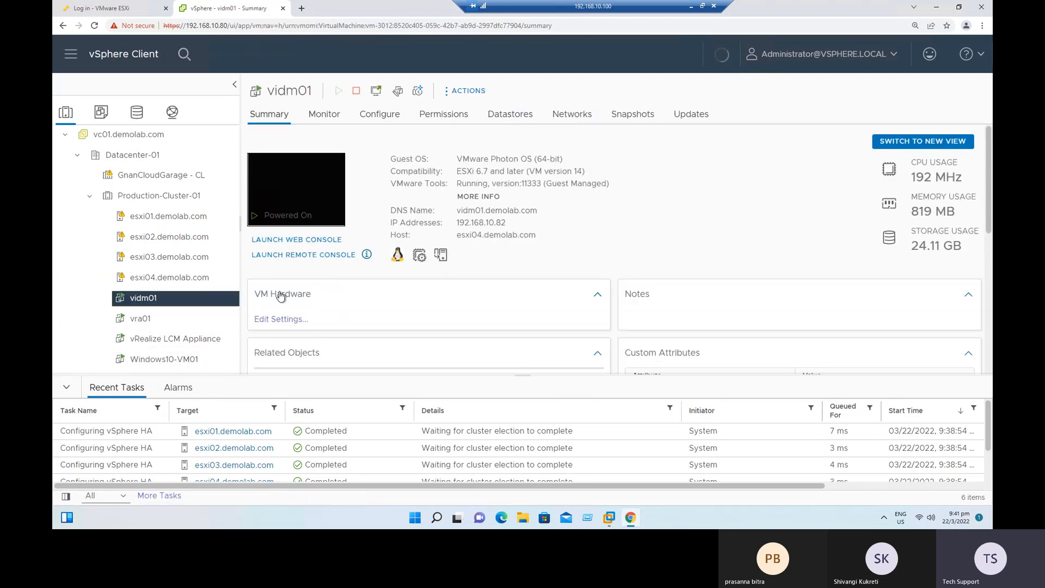
scroll(514, 308, down, 1)
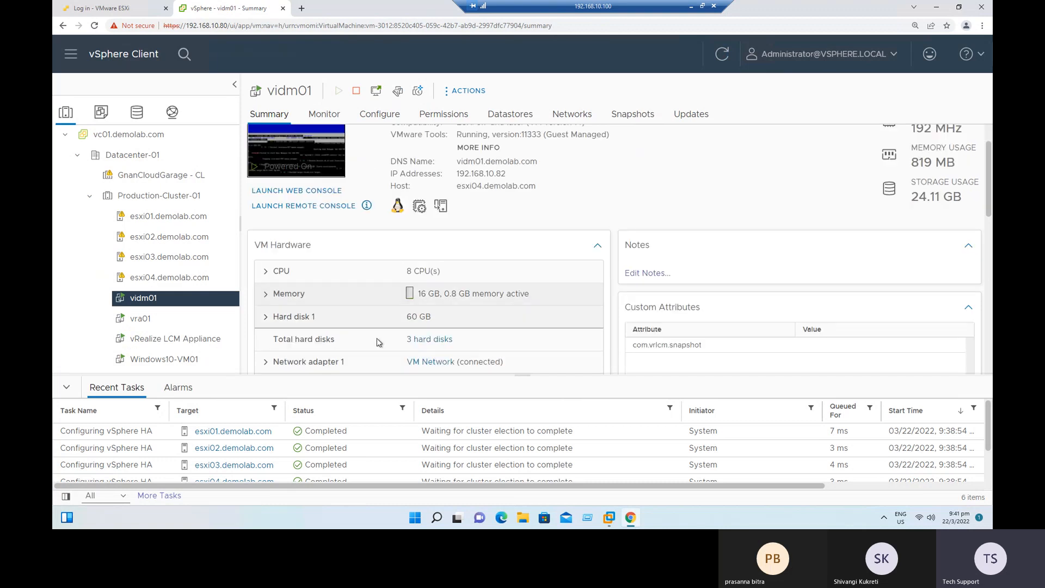
click(278, 321)
scroll(524, 343, down, 2)
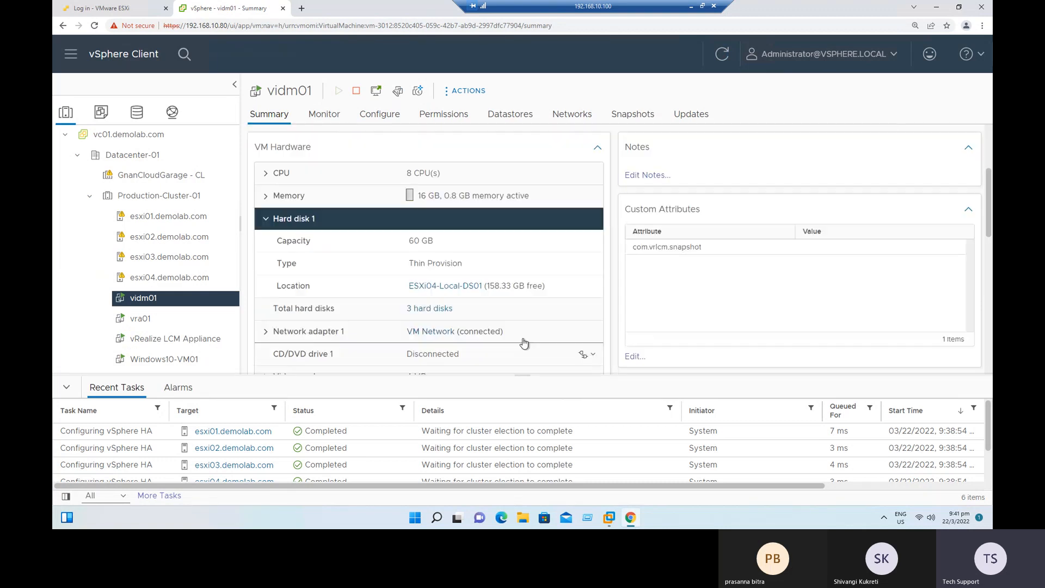
Check the datastore location of Hard disk 1 on vra01, and inspect Hard disk 1 of the vRealize LCM Appliance.
click(143, 319)
scroll(428, 322, down, 2)
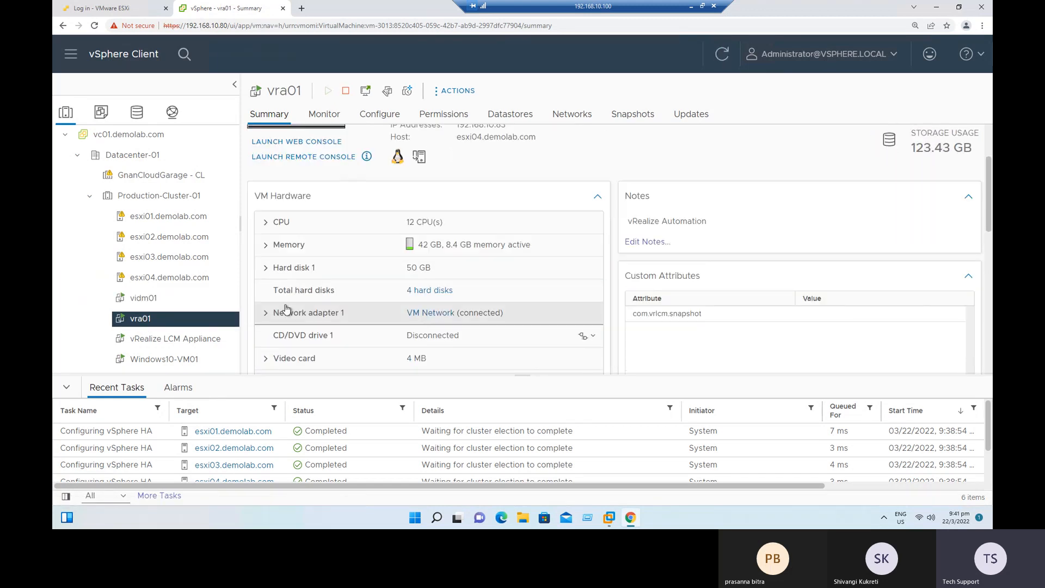
click(266, 269)
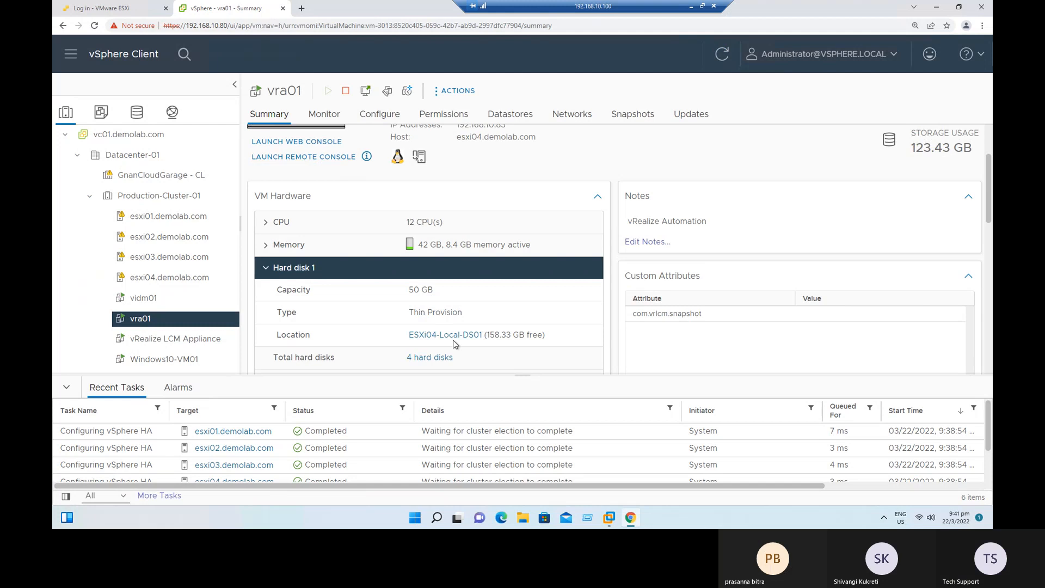
click(162, 340)
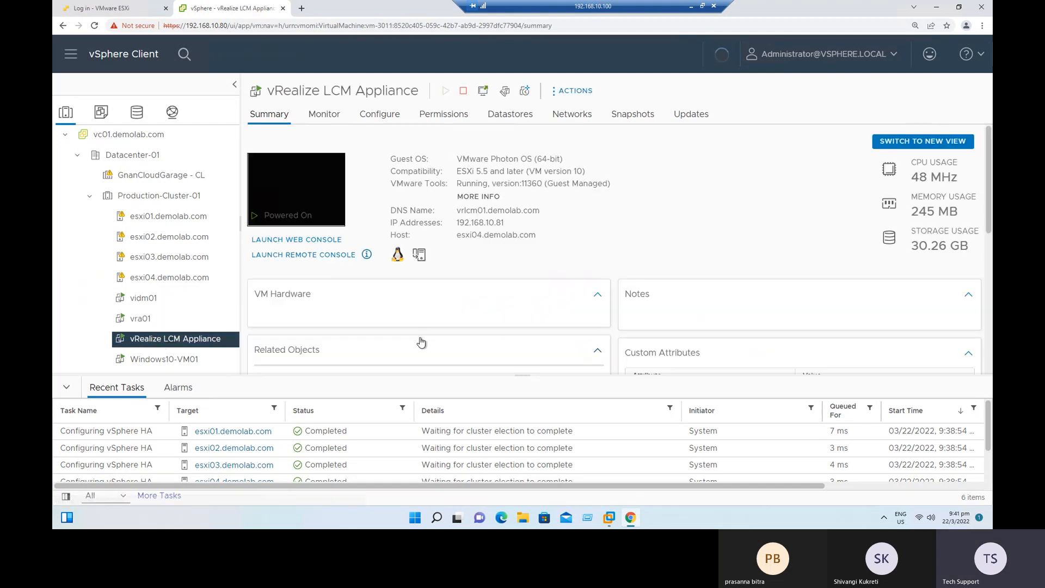
scroll(297, 331, down, 2)
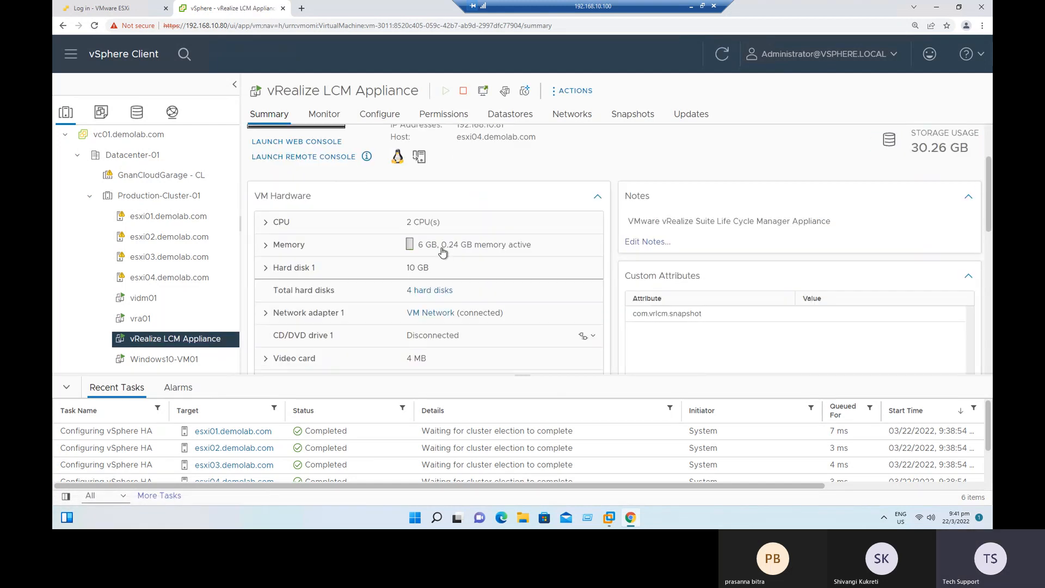
click(270, 267)
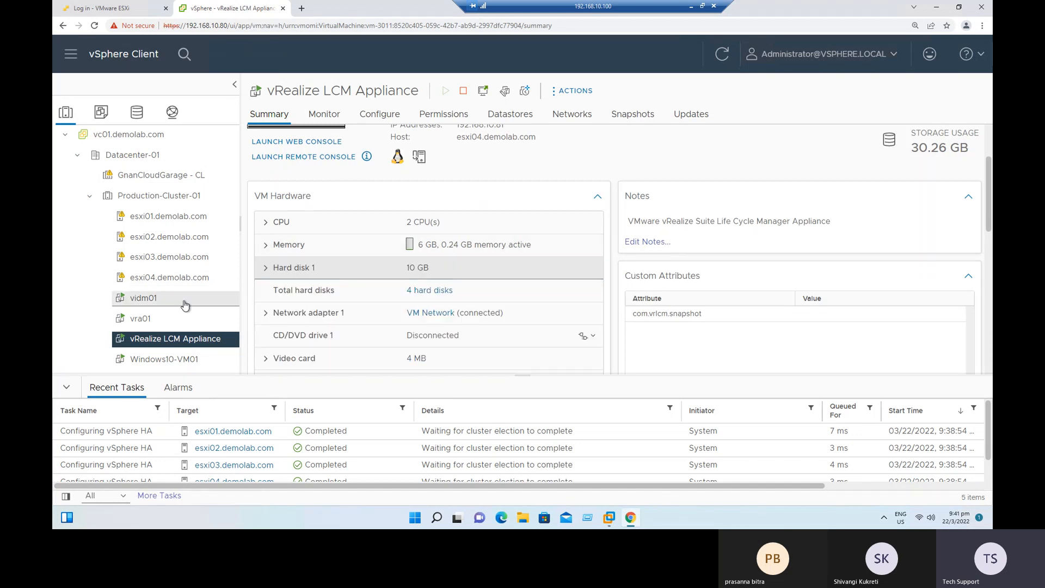
Check the datastore location of Hard disk 1 on Windows10-VM01 and which host the virtual machine runs on.
click(165, 361)
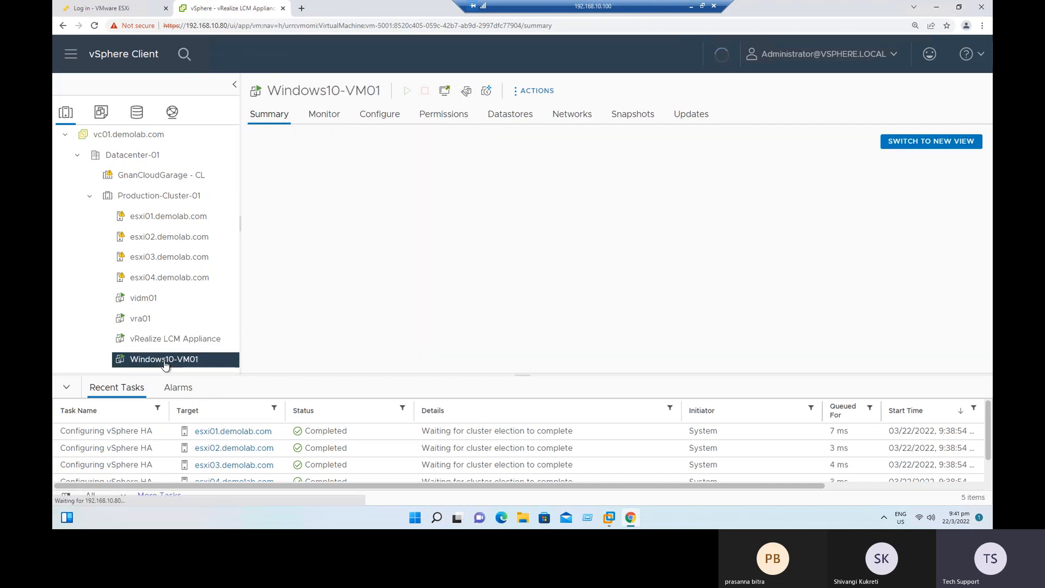
scroll(440, 320, down, 3)
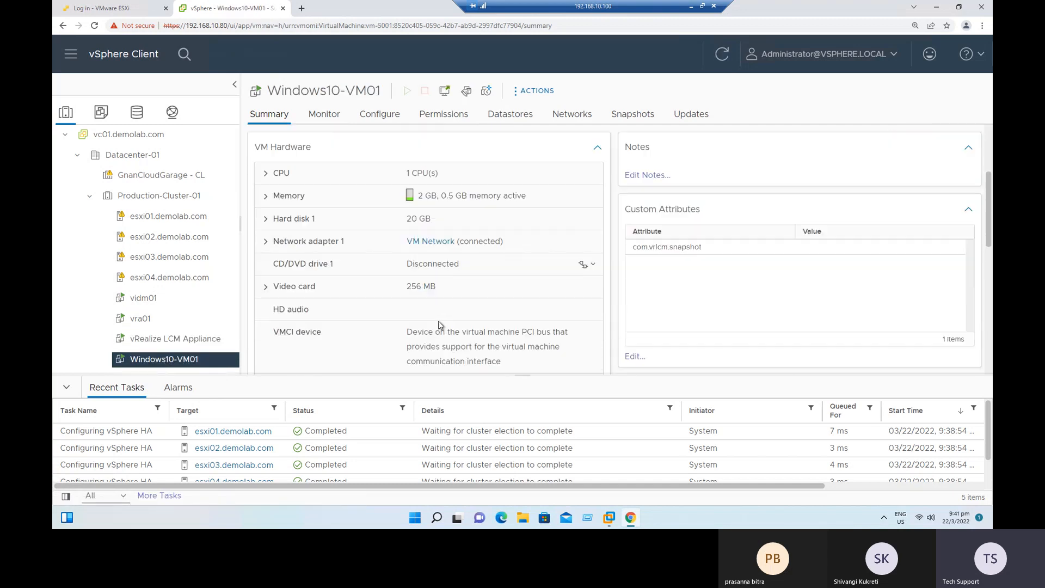
click(263, 223)
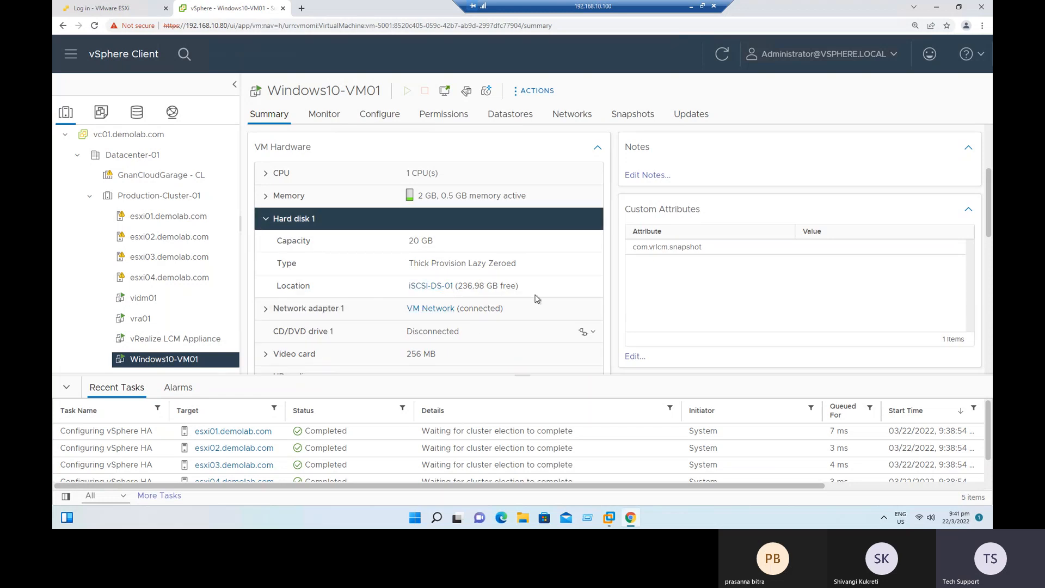
scroll(552, 301, up, 3)
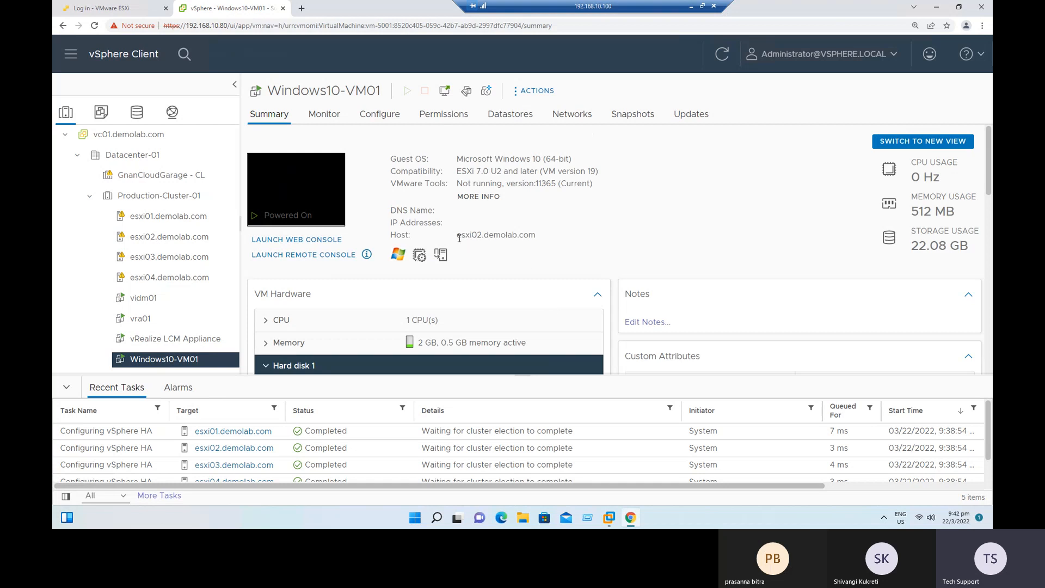
drag(471, 236, 537, 236)
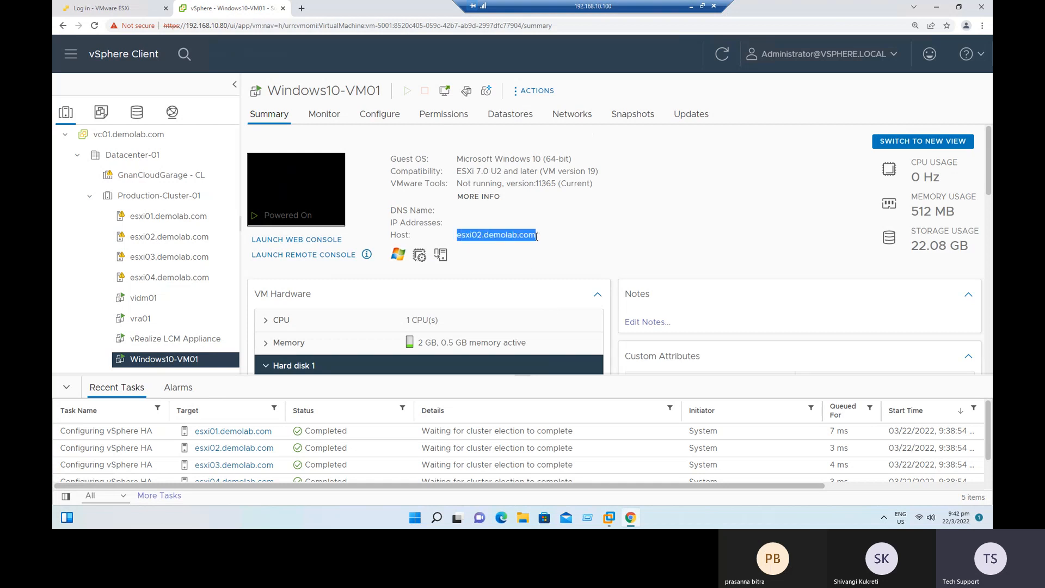
click(520, 272)
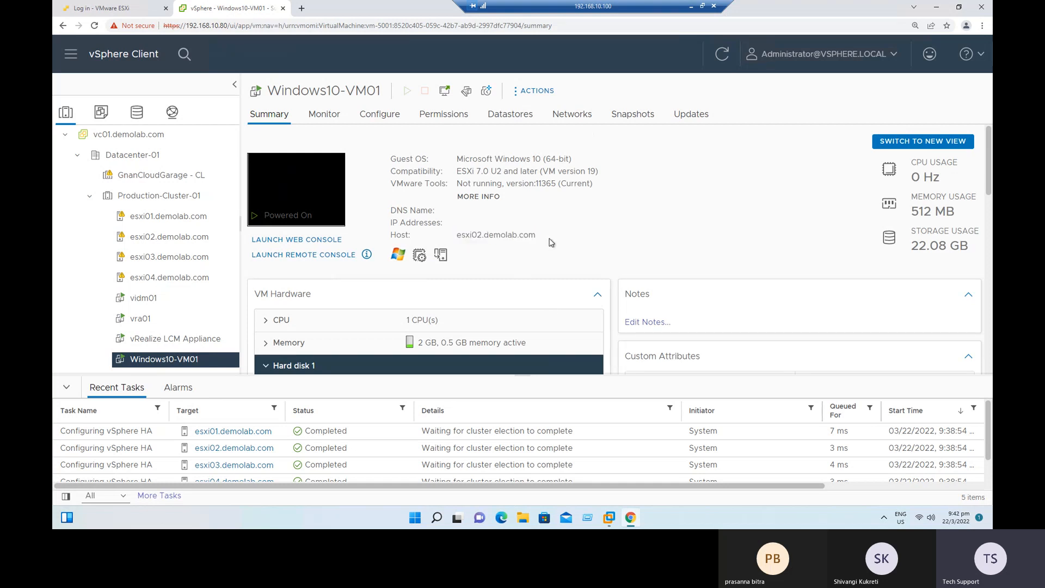
drag(517, 238, 465, 236)
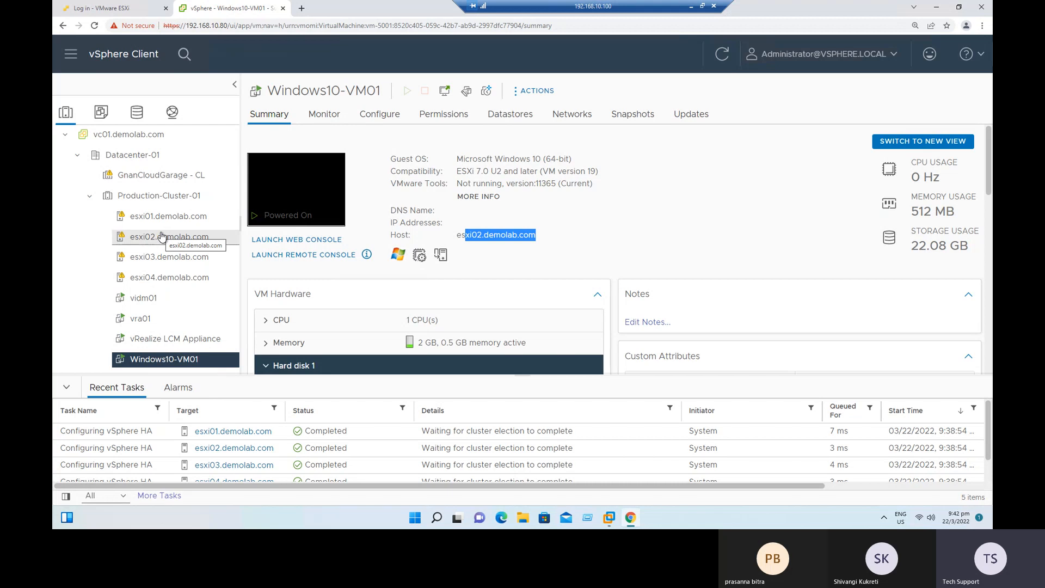
Review the HA State of Production-Cluster-01's hosts, and view the datastores of esxi02.demolab.com.
click(154, 196)
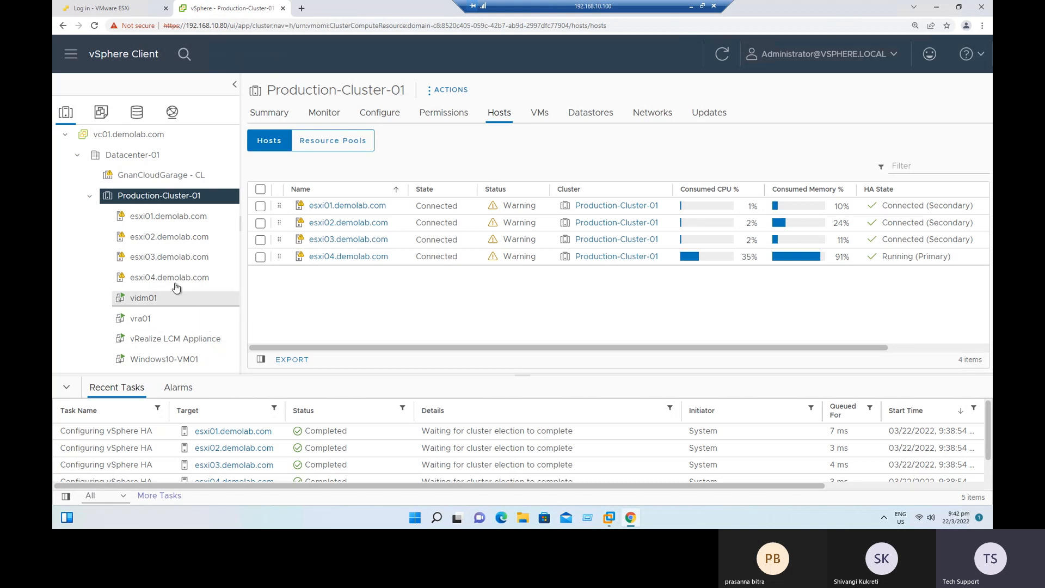
right_click(178, 242)
mouse_move(271, 175)
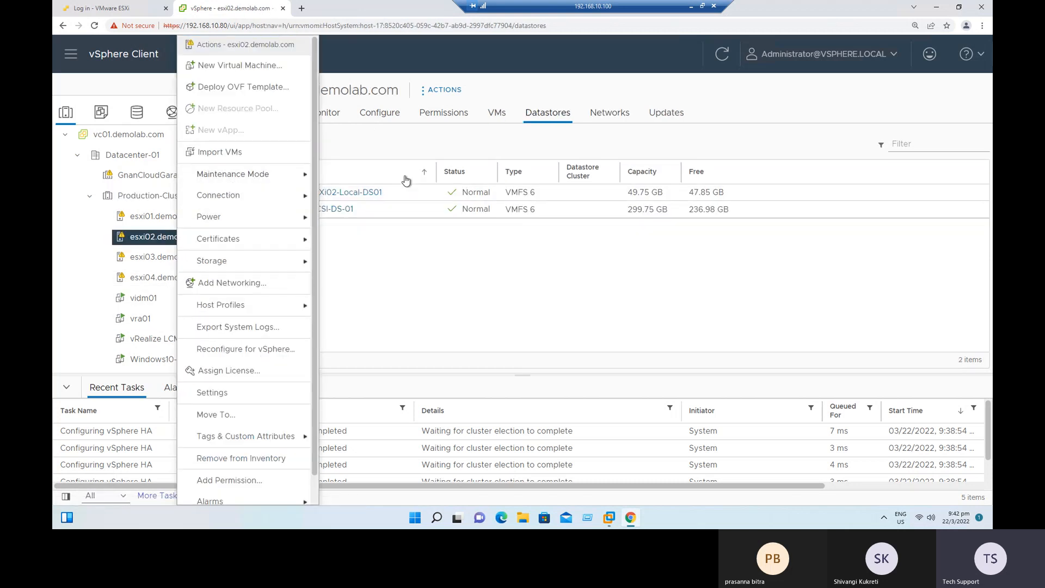
click(495, 295)
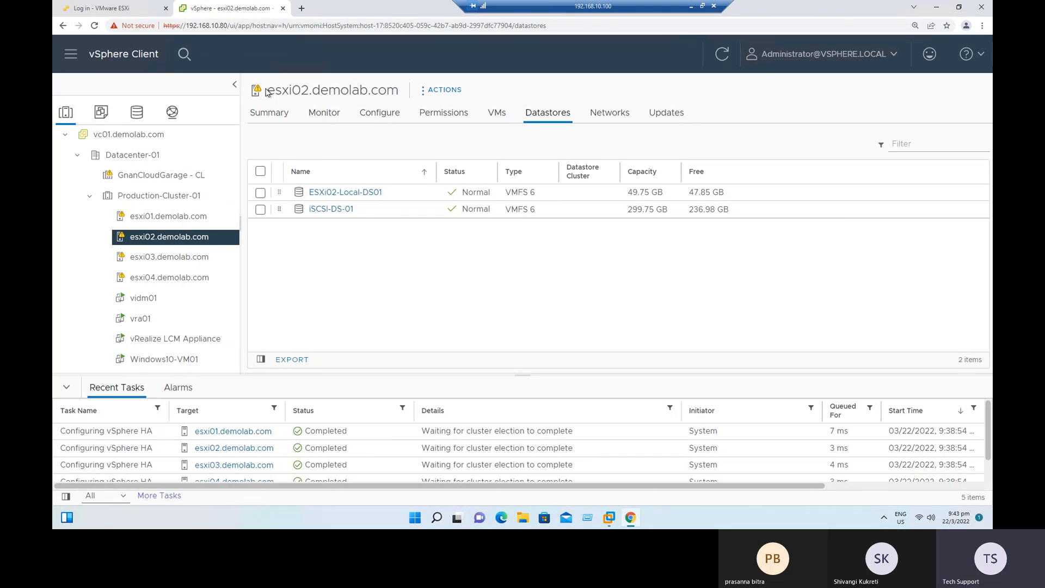
Copy the host name esxi02.demolab.com from the host's title.
drag(267, 91, 394, 83)
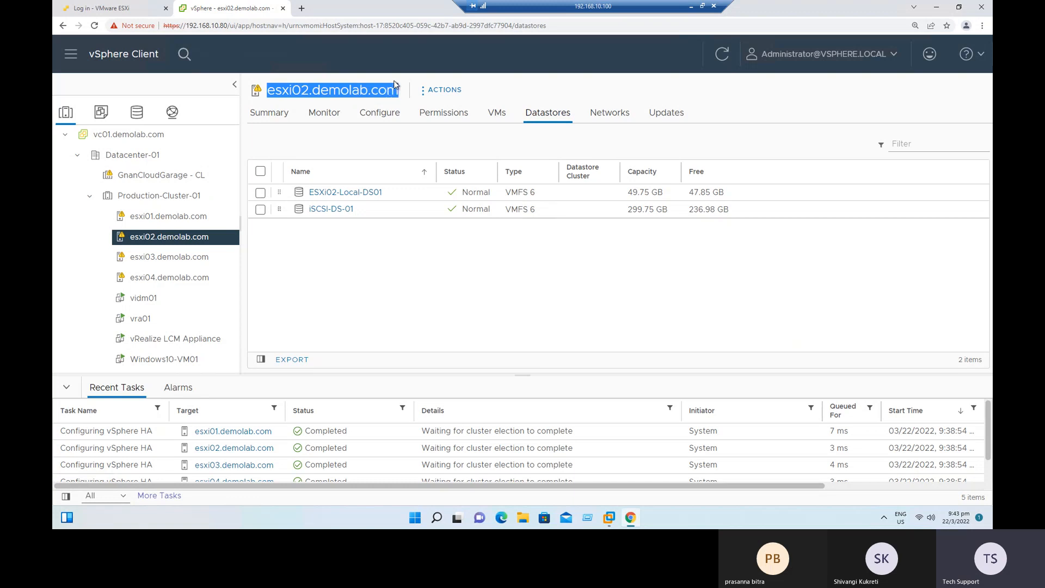
right_click(361, 95)
click(379, 104)
Launch PuTTY from the Softwares & ISOs folder on Local Disk (C:), and minimise File Explorer.
click(521, 518)
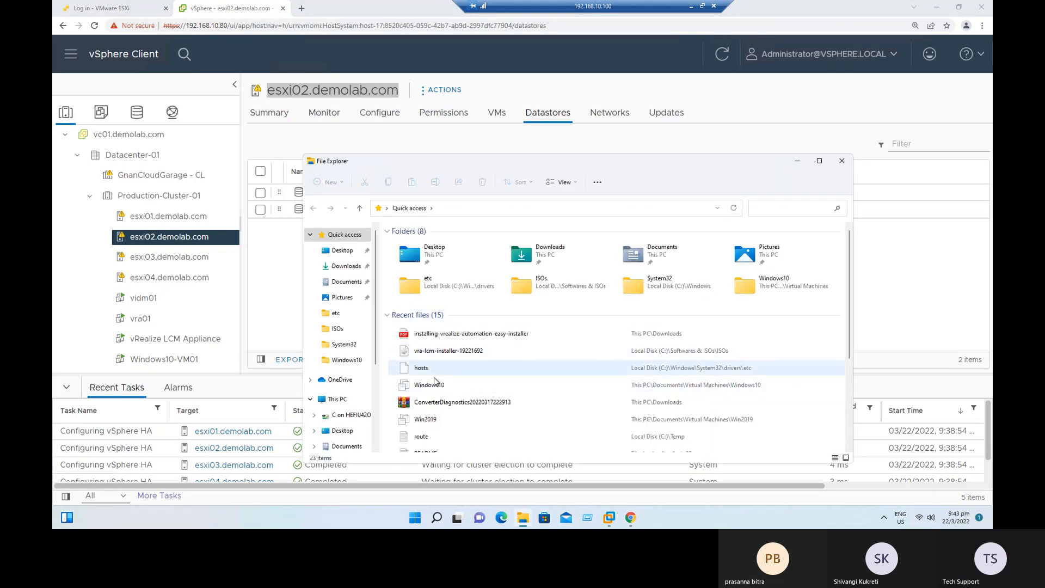
scroll(370, 385, down, 1)
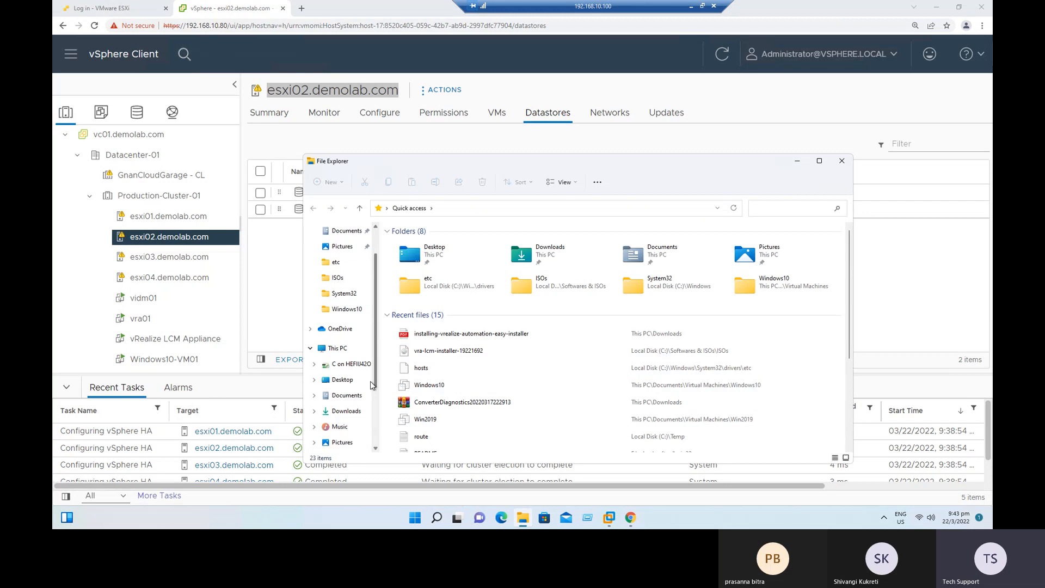
scroll(370, 385, down, 2)
click(348, 379)
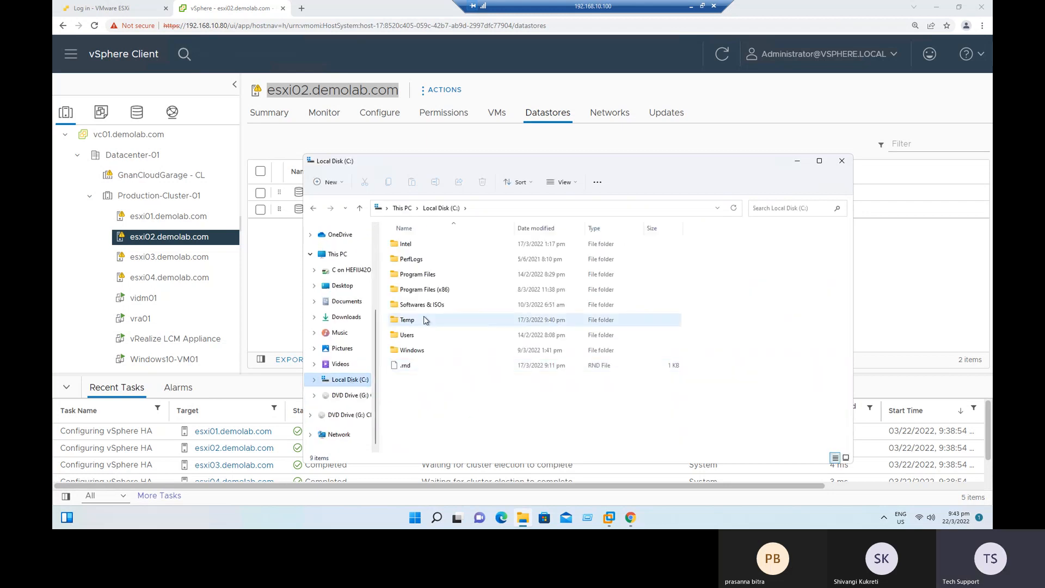
double_click(427, 305)
click(408, 290)
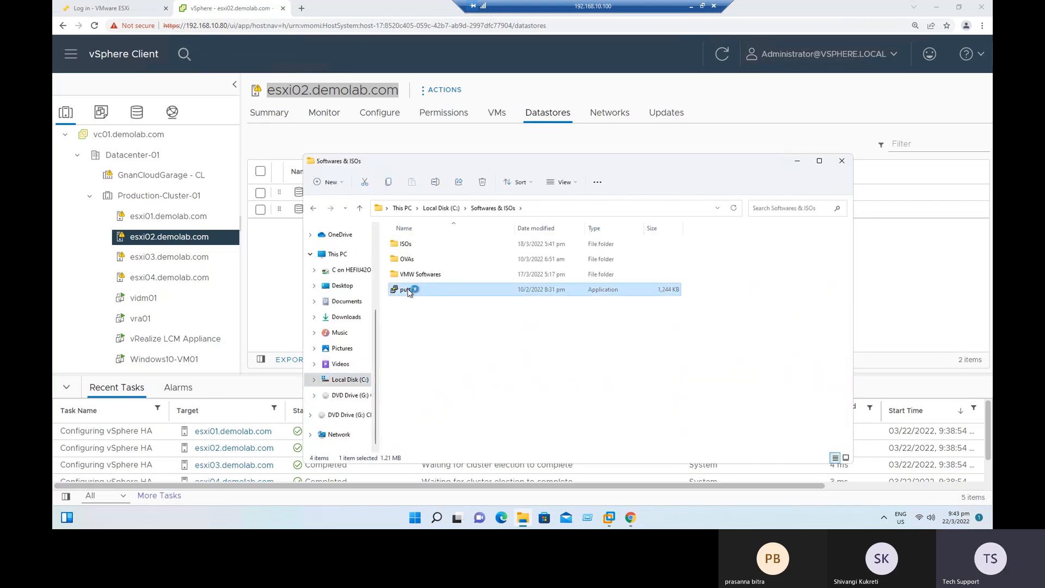
click(799, 160)
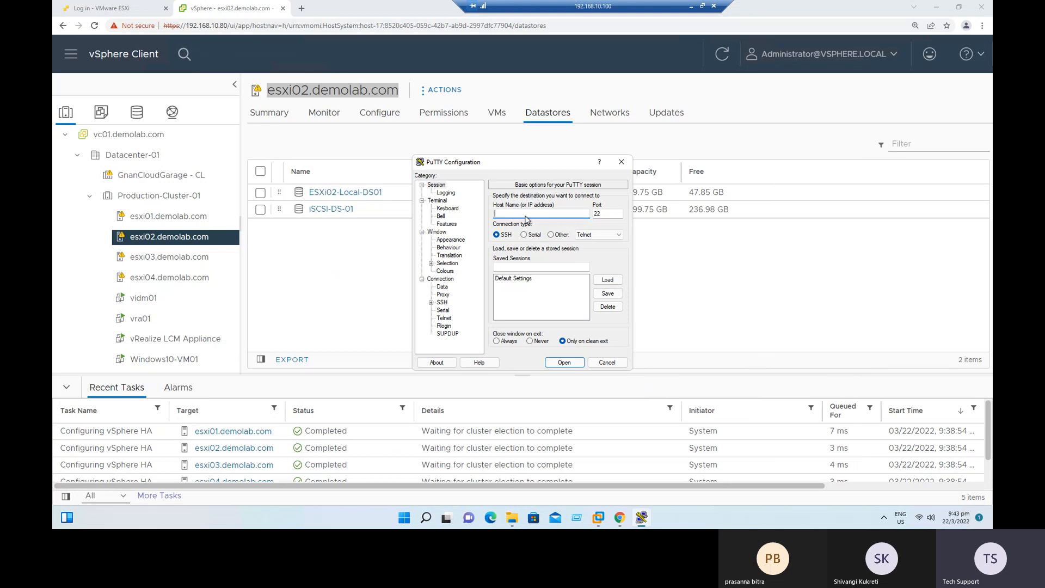
Paste esxi02.demolab.com as the PuTTY host name, and list the virtual machines on esxi02 in vSphere Client.
right_click(526, 216)
click(560, 260)
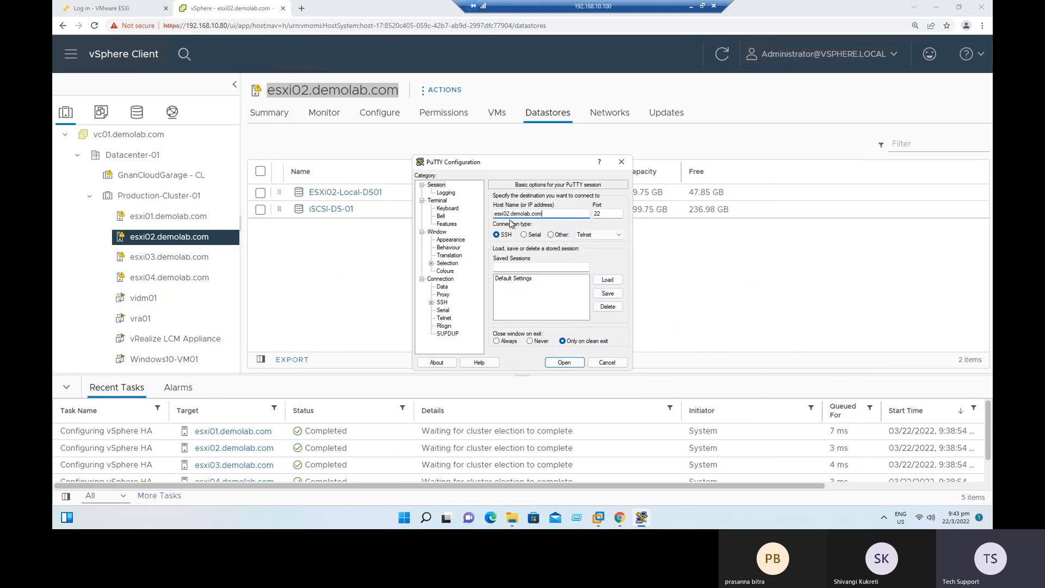
click(364, 273)
click(497, 114)
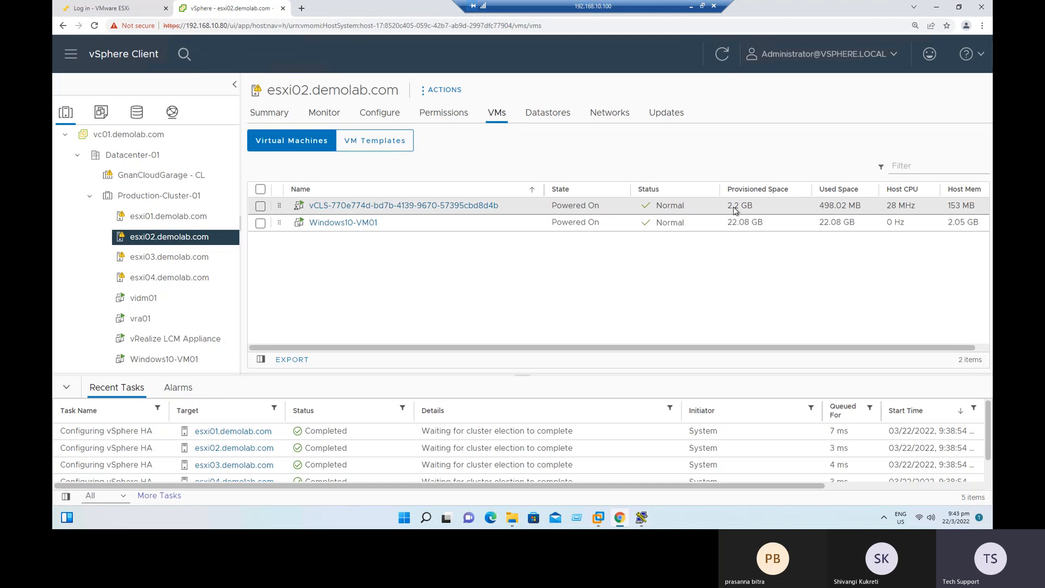
Try to open a PuTTY SSH session to esxi02.demolab.com on port 22, dismiss the error and return to vSphere Client.
click(642, 517)
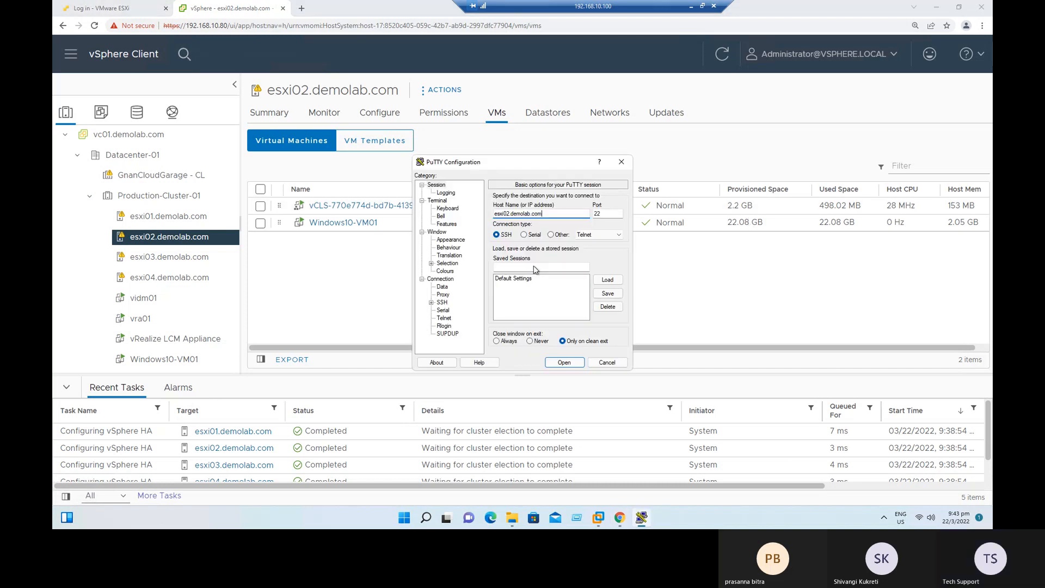
click(566, 362)
drag(257, 68, 483, 119)
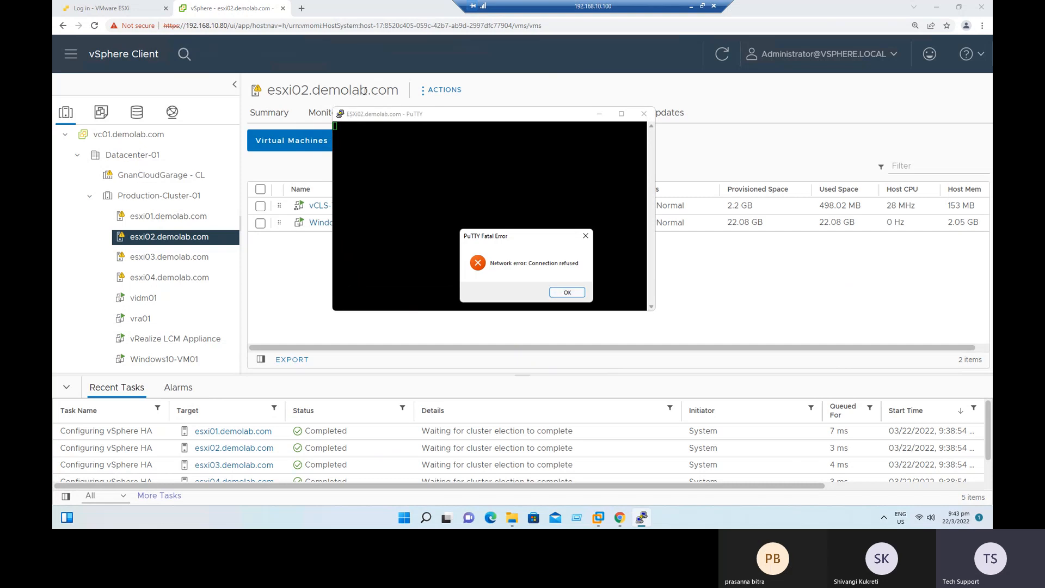
click(568, 293)
click(295, 307)
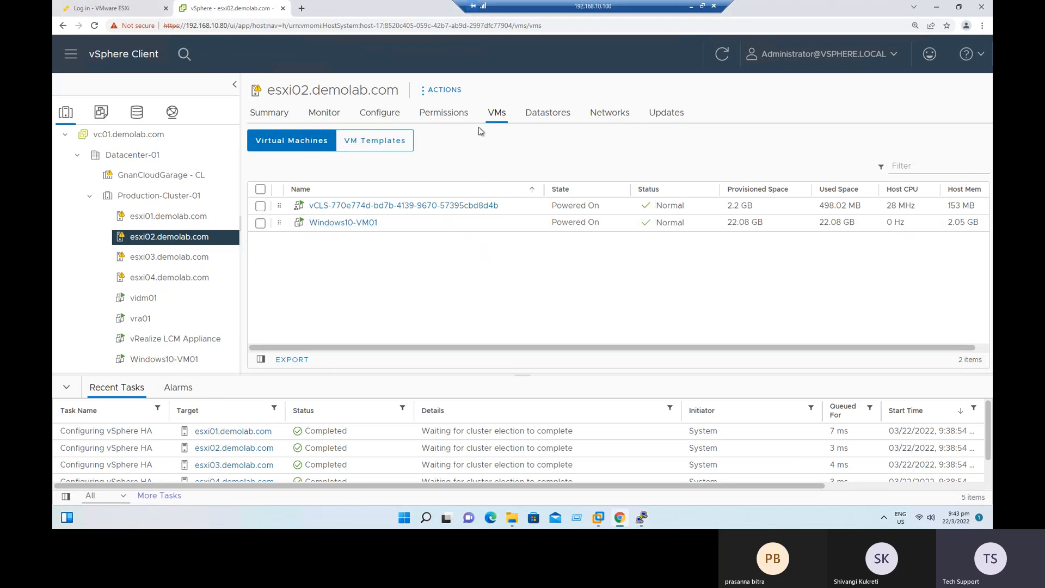
Start the SSH service on esxi02.demolab.com.
click(380, 116)
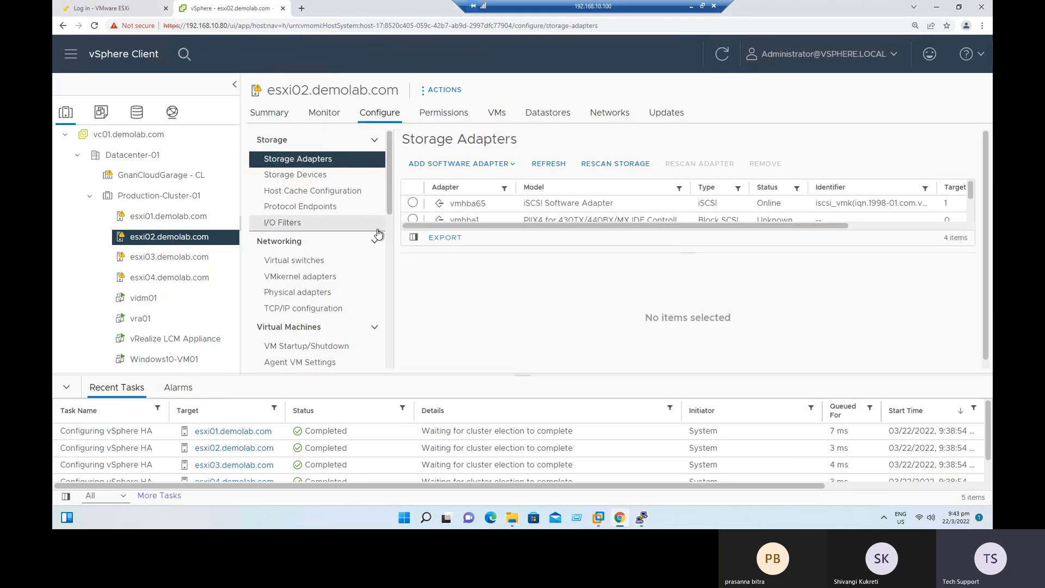
scroll(363, 291, down, 5)
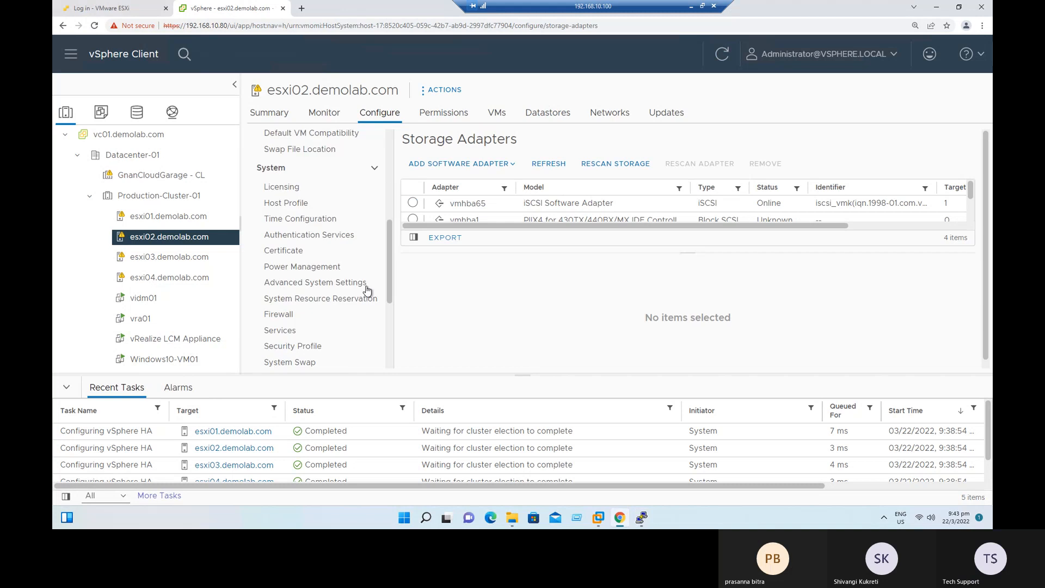
click(288, 332)
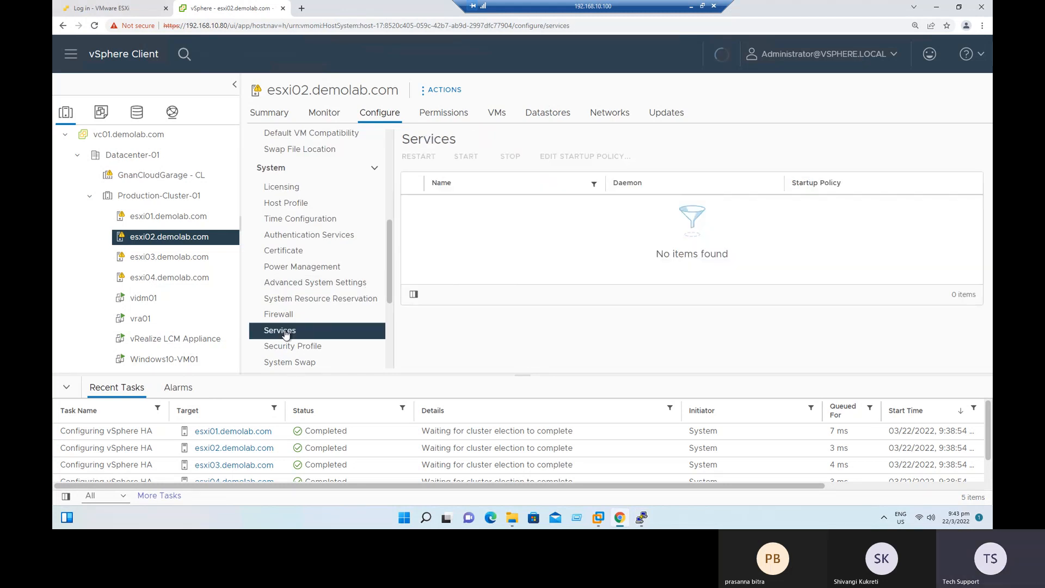
click(668, 242)
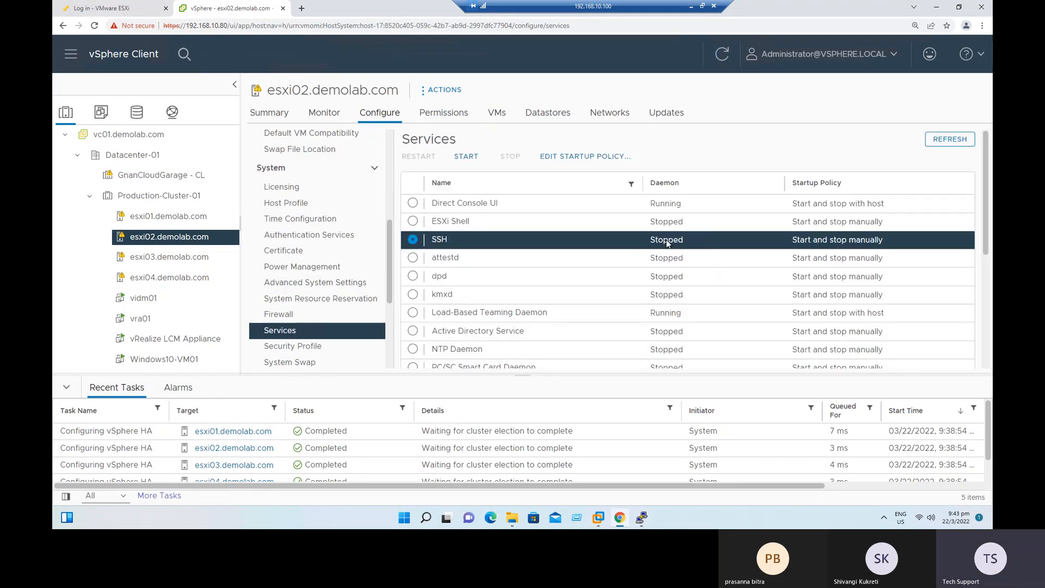
click(471, 158)
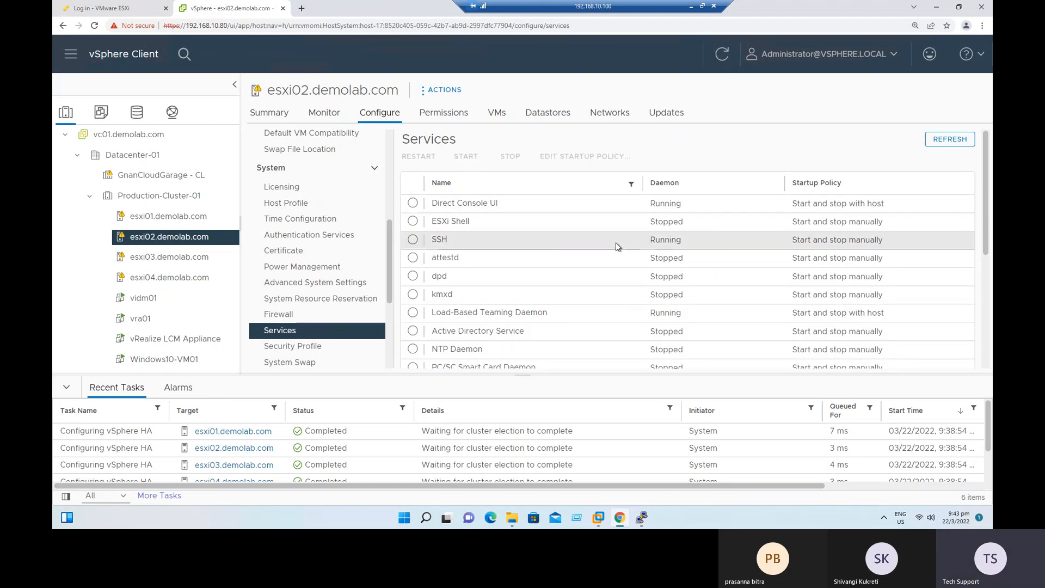
Check the daemon state of the vSphere High Availability Agent service on esxi02.demolab.com.
scroll(591, 282, down, 3)
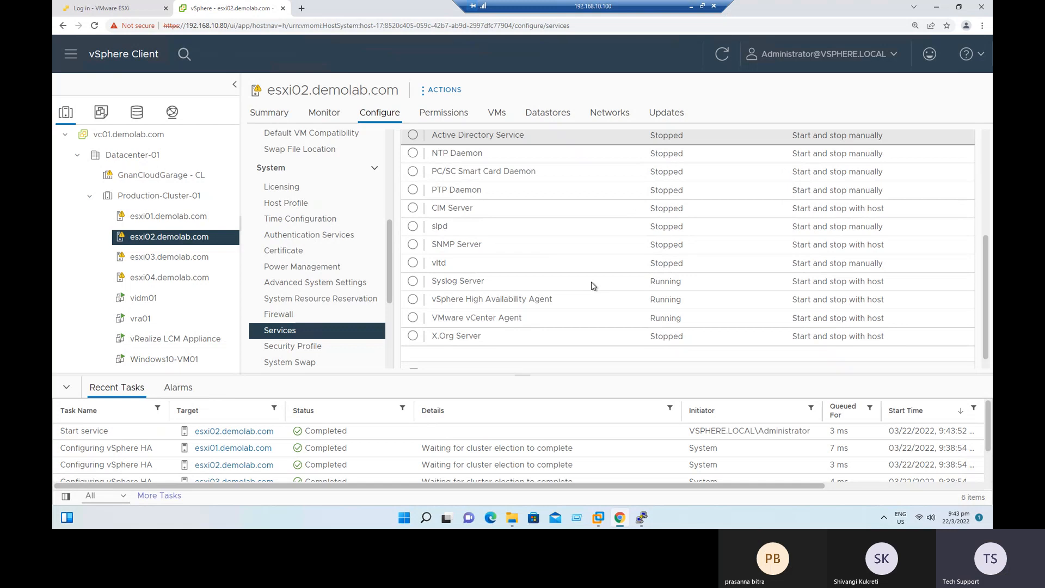
scroll(591, 282, up, 5)
scroll(591, 282, down, 5)
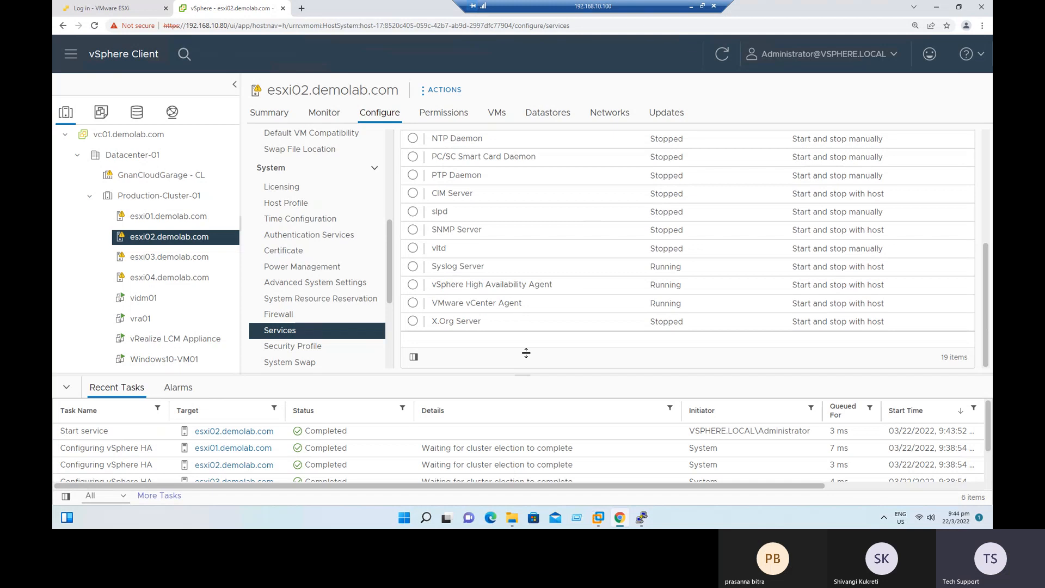
drag(435, 288, 559, 289)
drag(644, 288, 694, 286)
drag(475, 291, 555, 287)
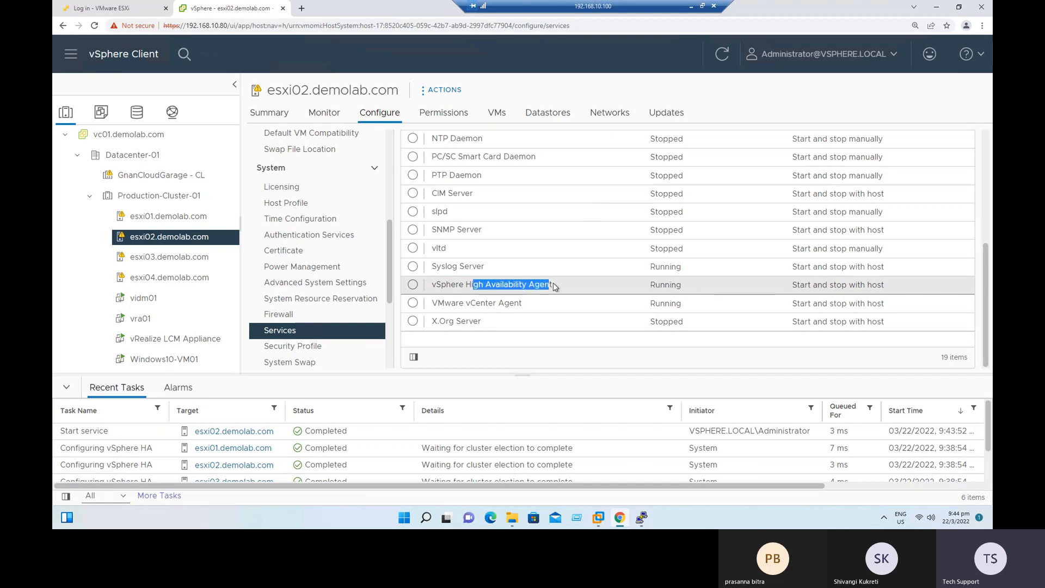
click(591, 288)
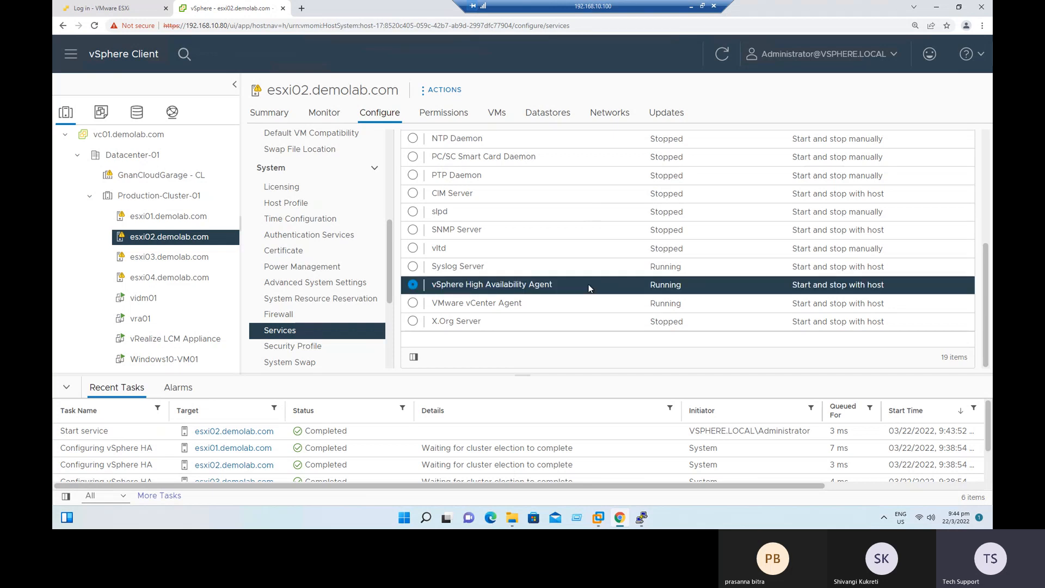
Check the vSphere High Availability Agent service in the services list of esxi01.demolab.com.
click(205, 225)
scroll(495, 312, down, 2)
scroll(502, 306, down, 3)
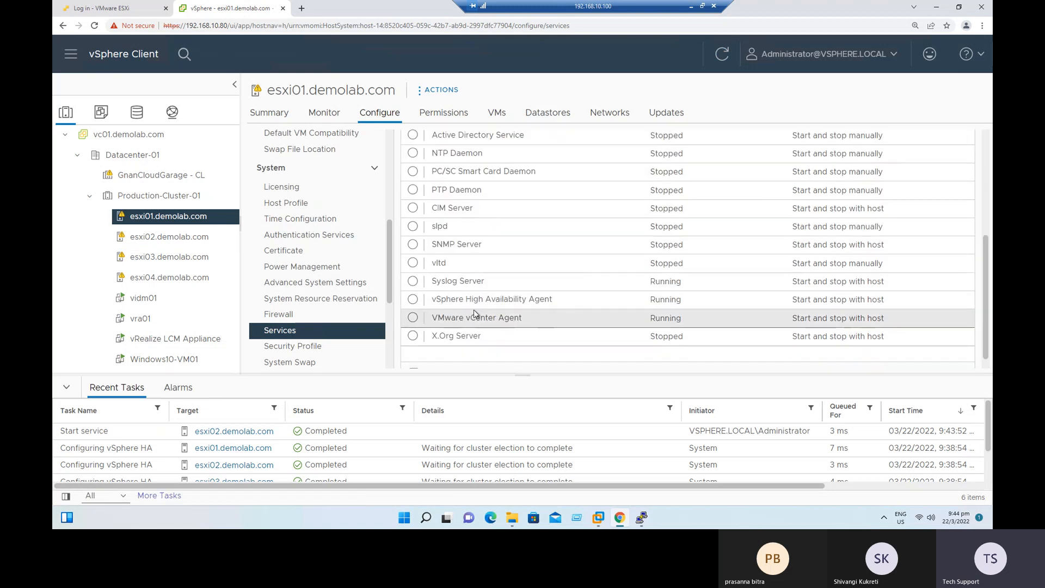
Examine the vSphere High Availability Agent and VMware vCenter Agent entries among the services of esxi01.demolab.com.
drag(456, 300, 557, 306)
drag(466, 318, 541, 322)
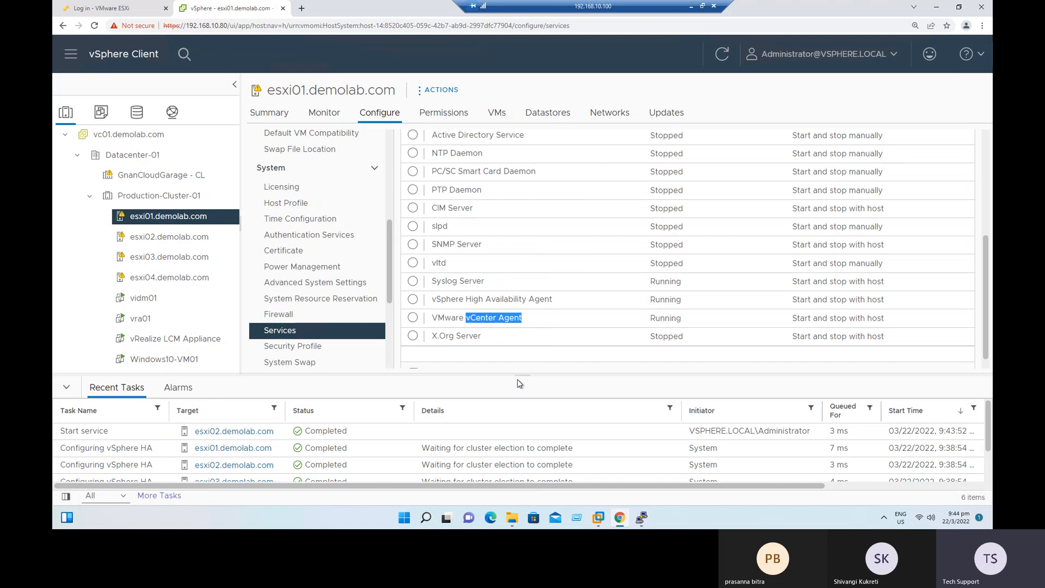
Switch to PuTTY, restart the session to ESXi02.demolab.com, accept its host key and log in as root with the account password.
click(650, 515)
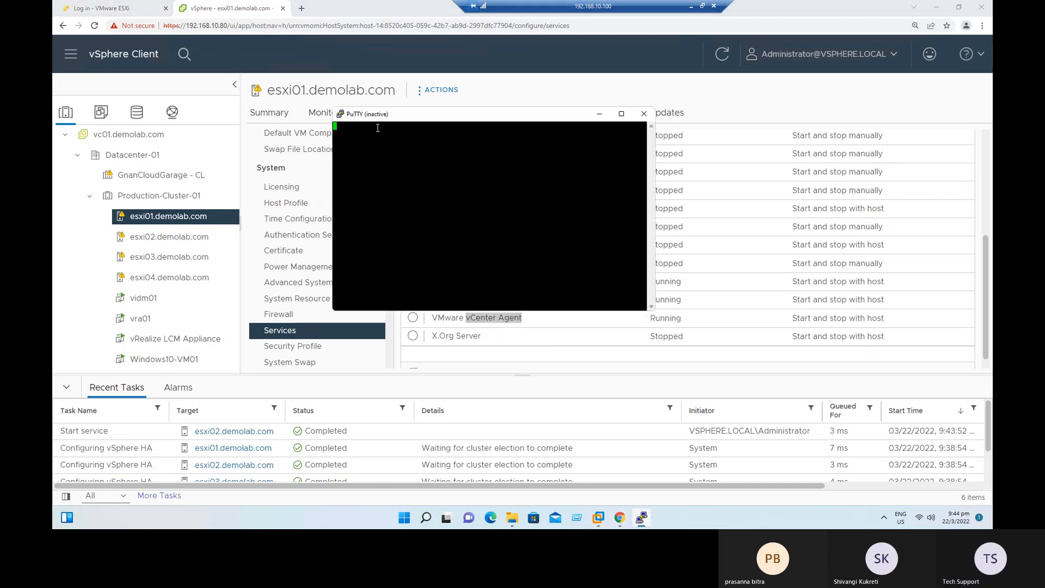
right_click(369, 114)
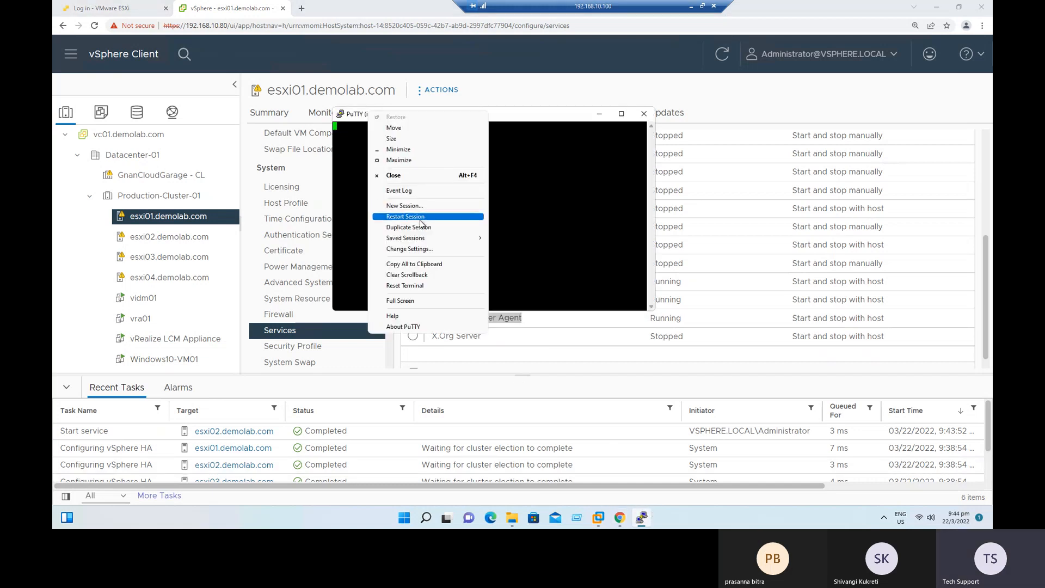
click(419, 217)
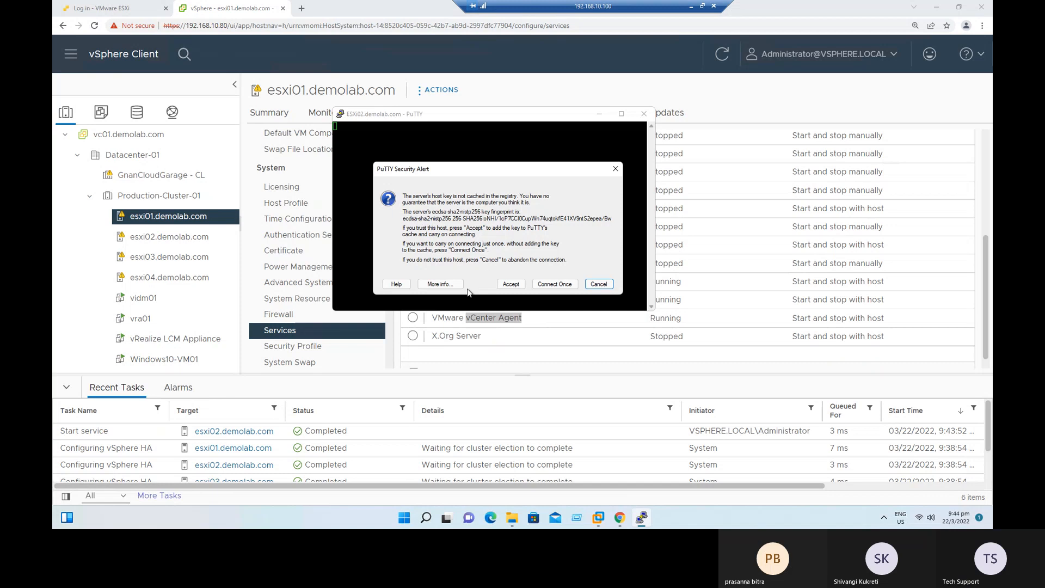
click(510, 284)
text(root)
key(Return)
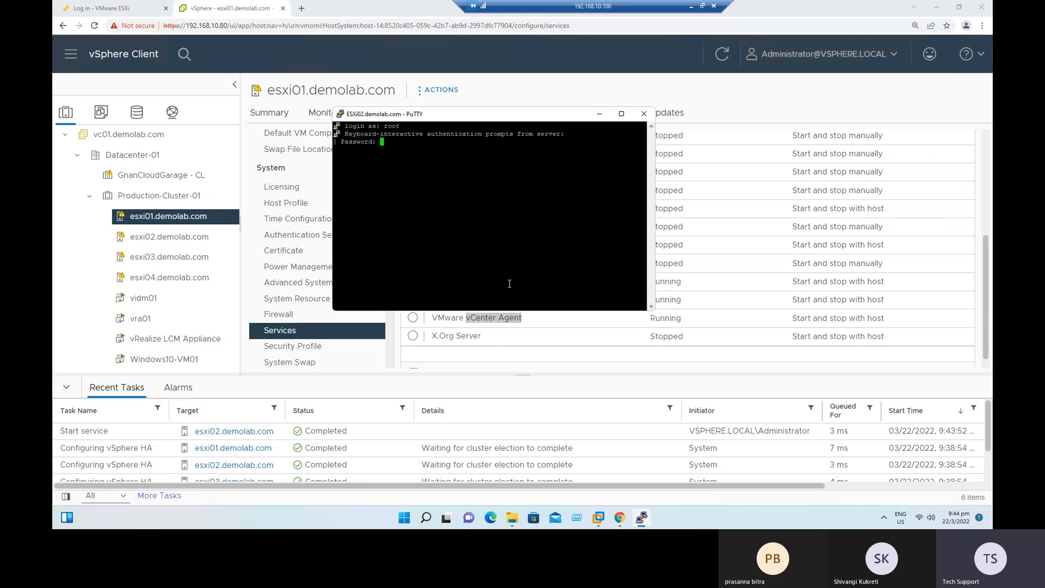
key(Return)
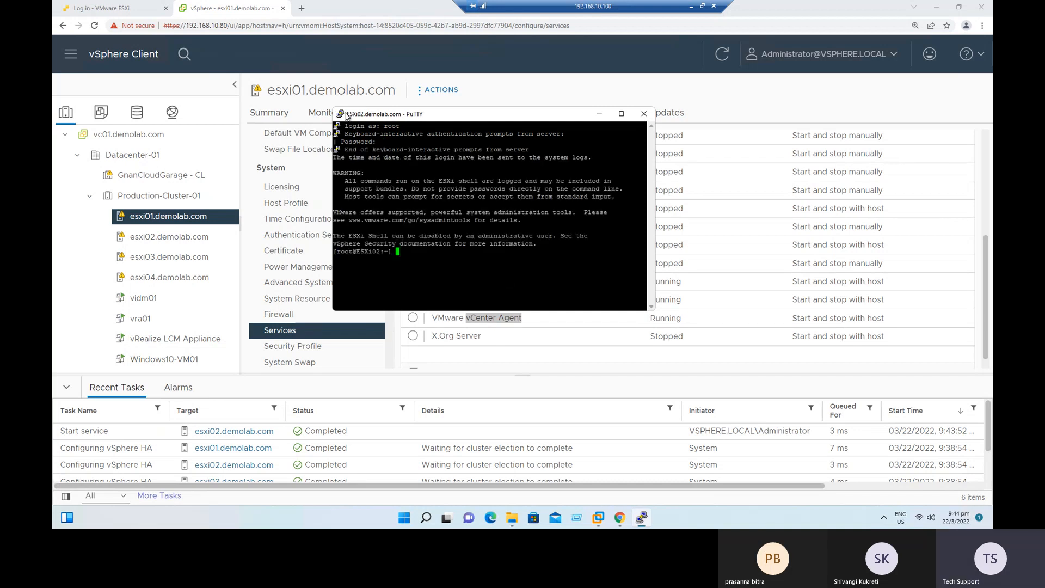
Set the PuTTY terminal font size to 20 points for the current session.
right_click(345, 115)
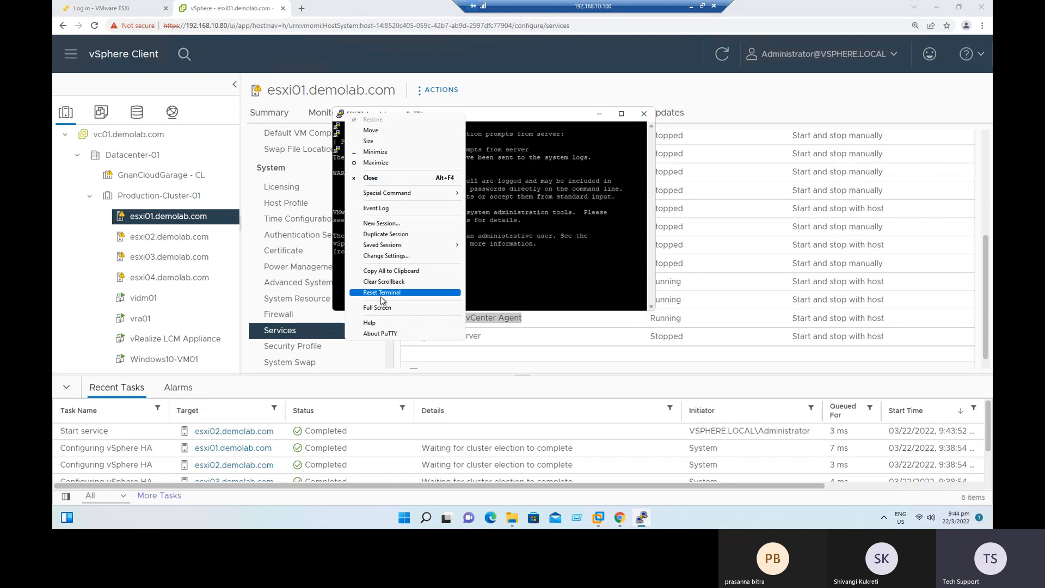
click(396, 256)
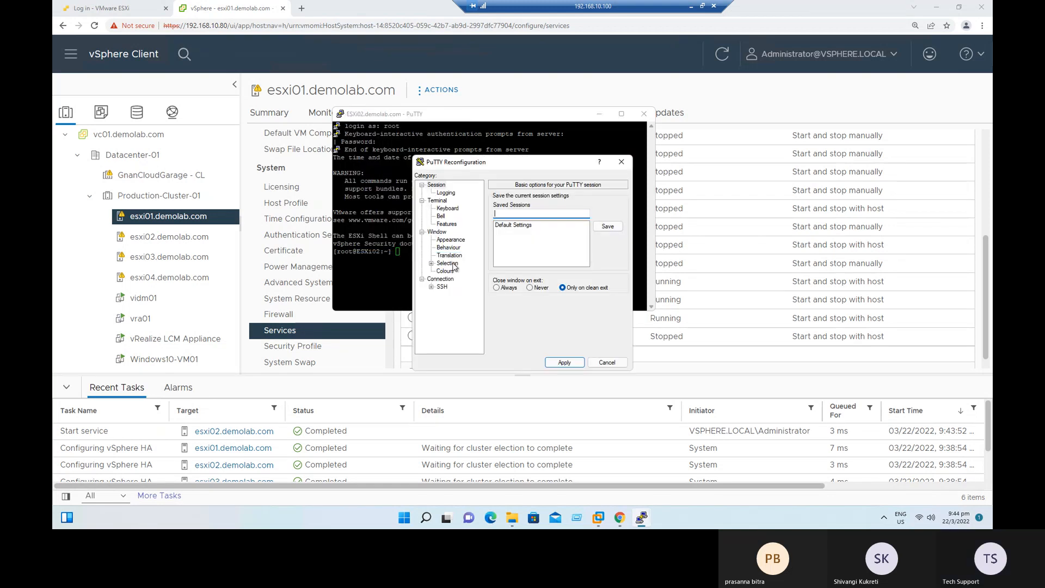
click(452, 240)
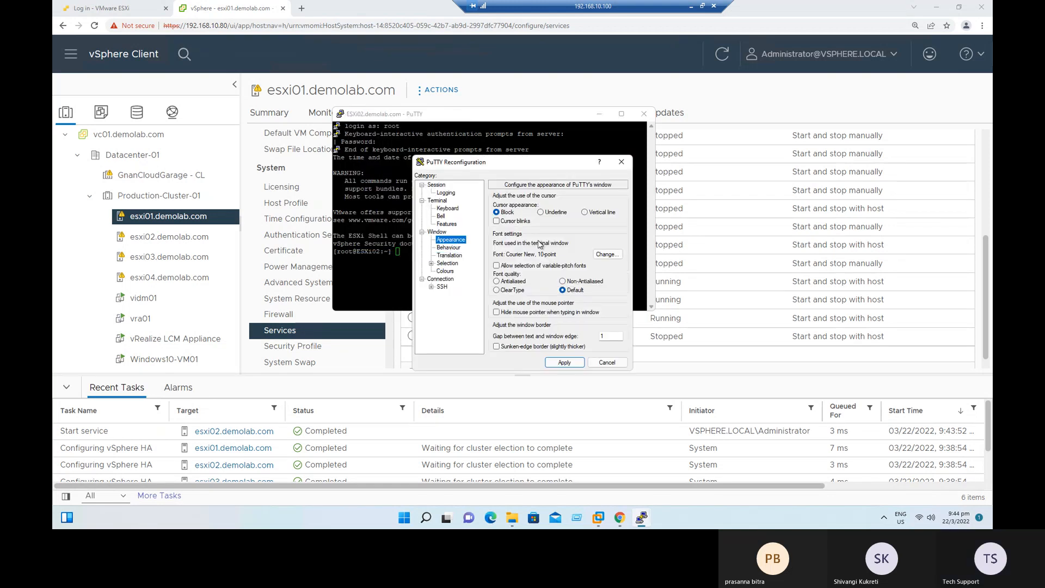
click(607, 255)
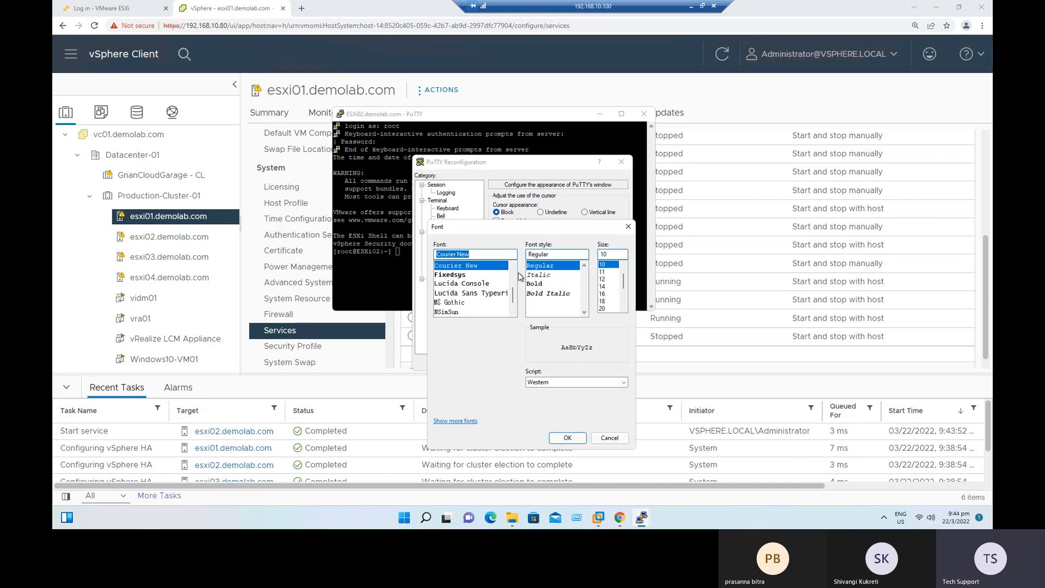
click(603, 301)
click(602, 308)
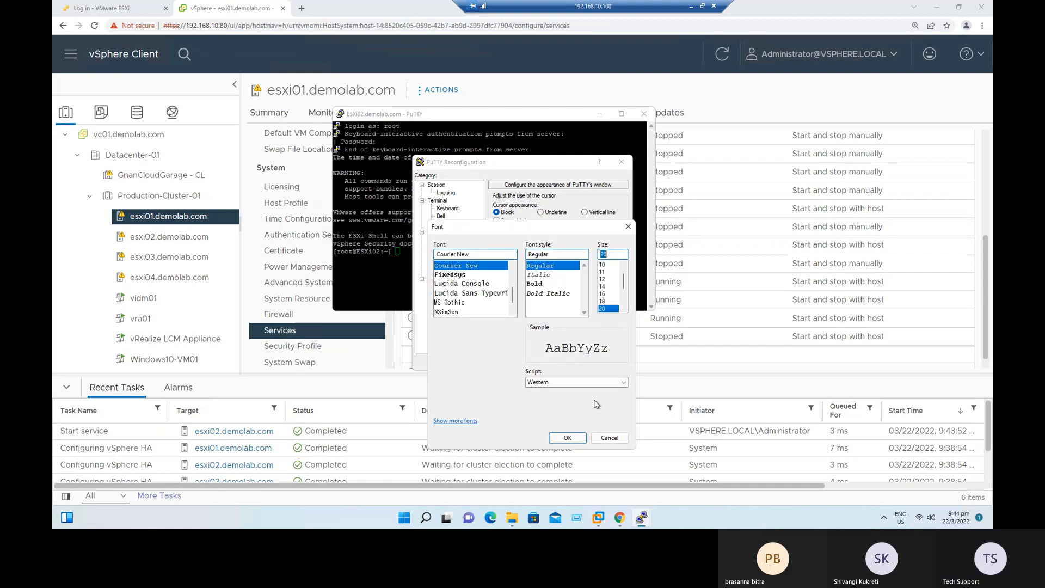
click(568, 438)
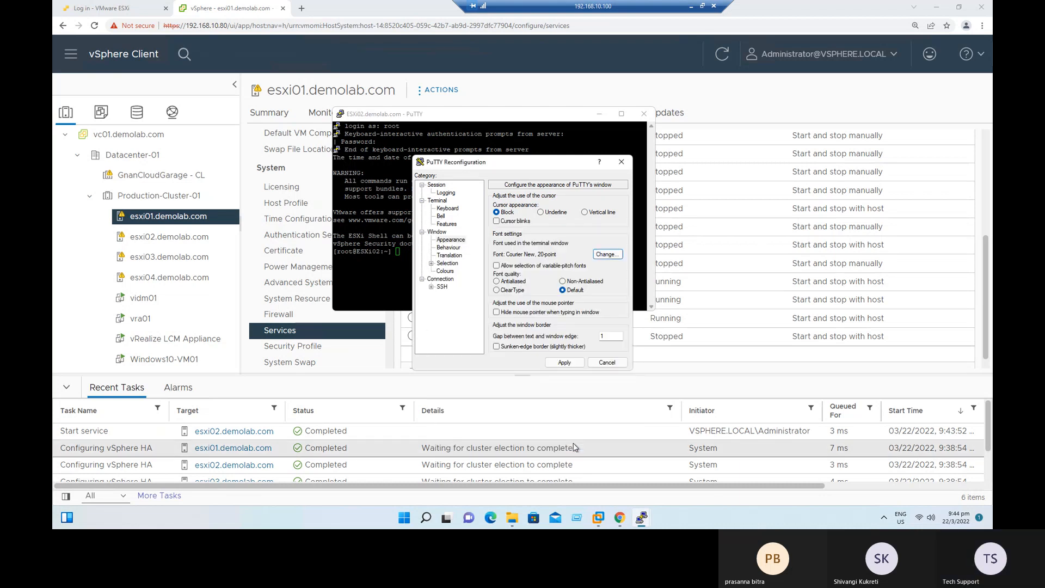
click(565, 362)
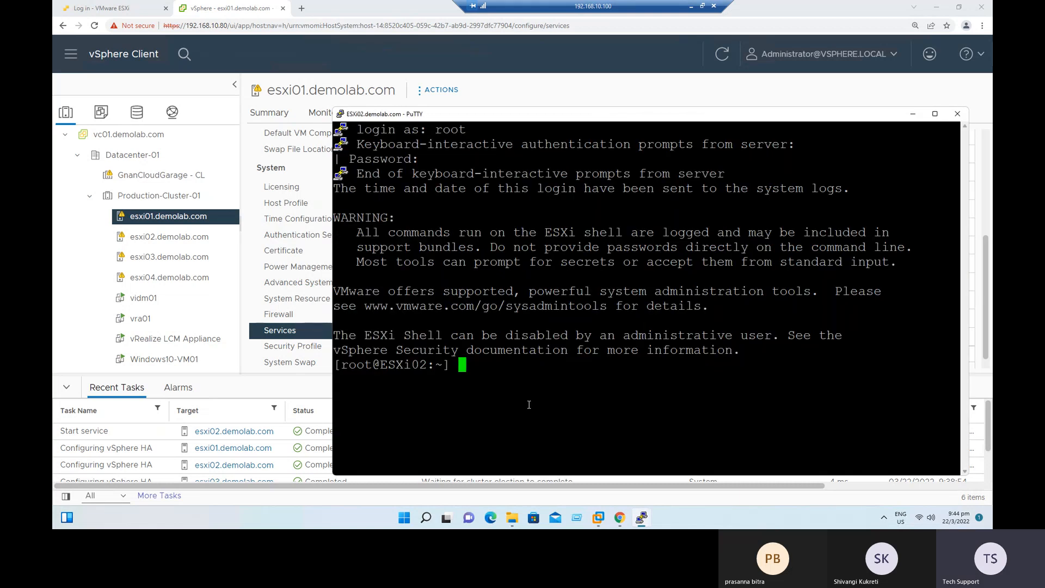
Switch to vSphere Client, check the virtual machines on esxi01.demolab.com and esxi02.demolab.com, and view the maintenance mode options of esxi02.
drag(479, 118, 656, 216)
click(496, 112)
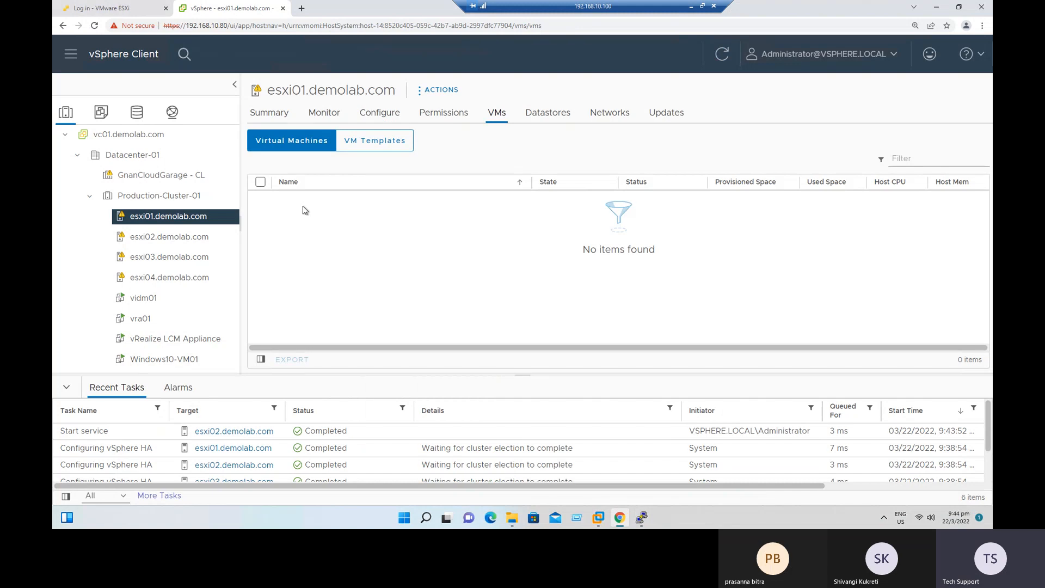
click(191, 237)
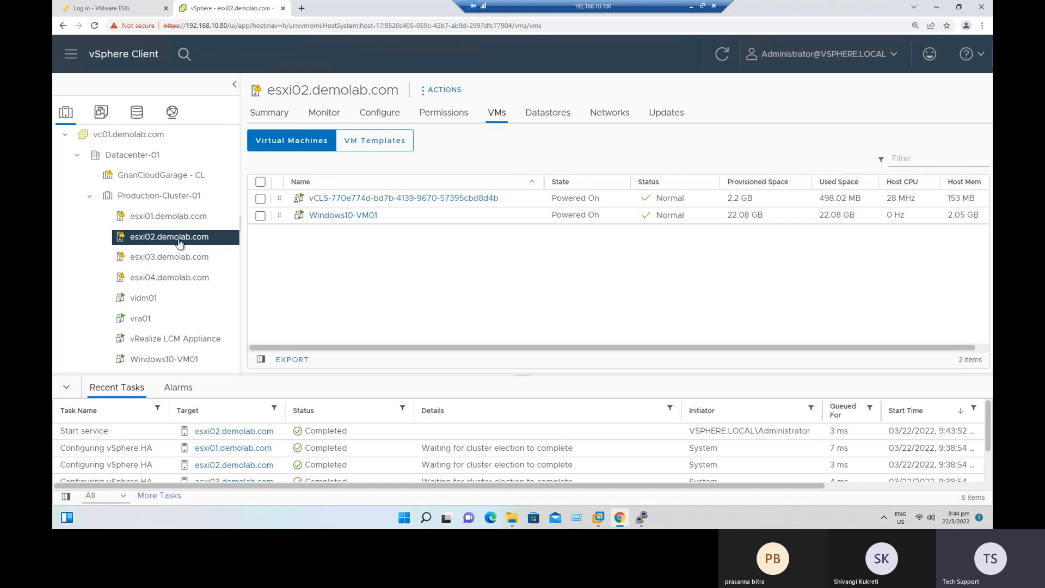
right_click(179, 243)
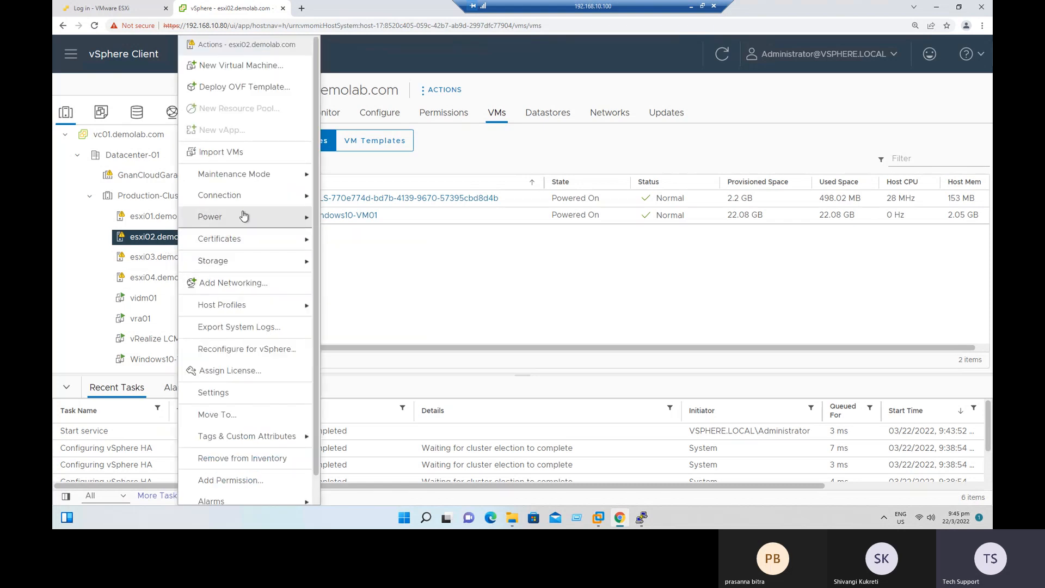
mouse_move(245, 176)
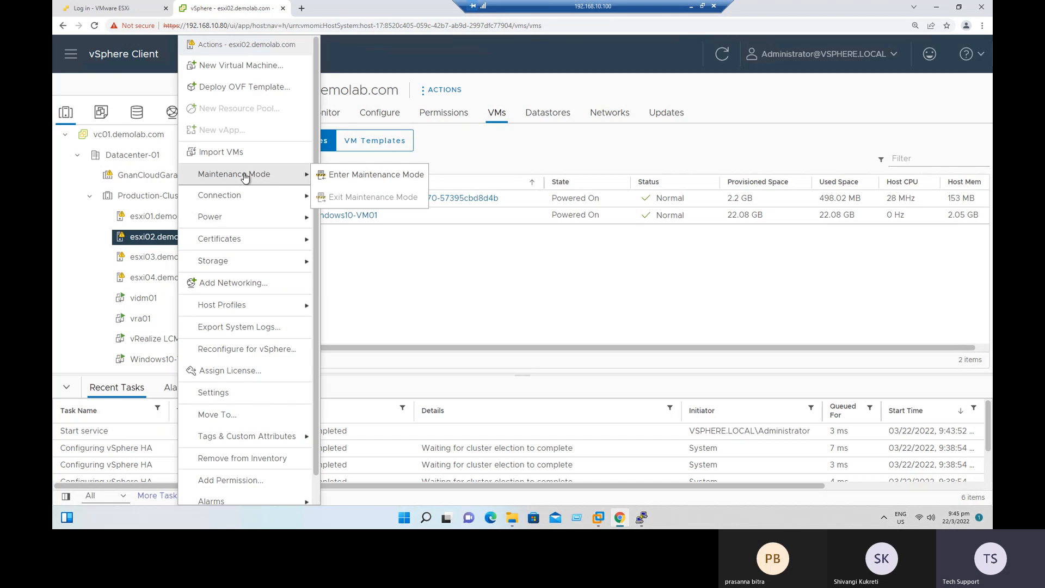
click(522, 297)
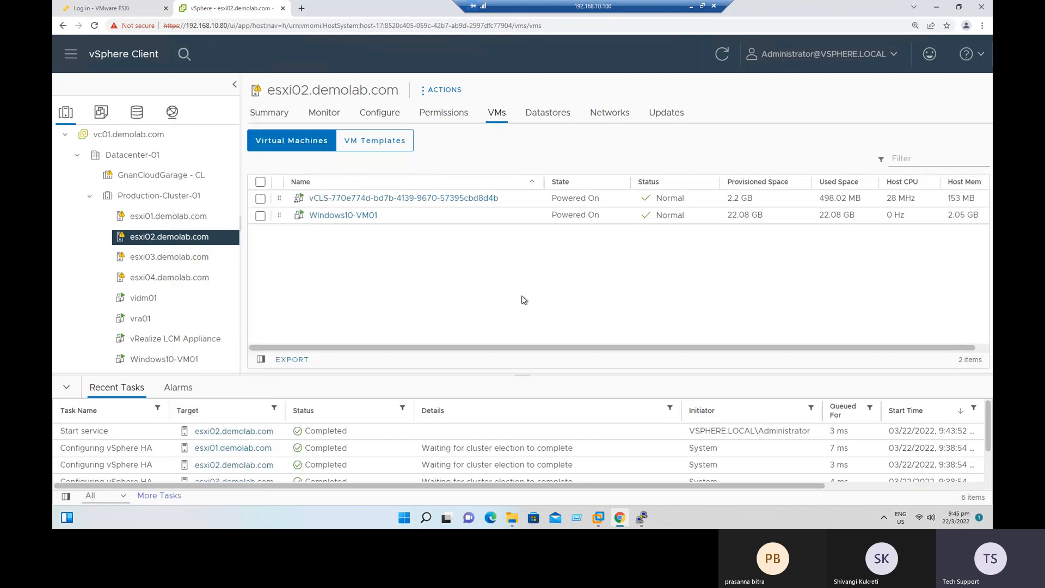
Run the reboot command on esxi02 in the PuTTY session.
click(642, 518)
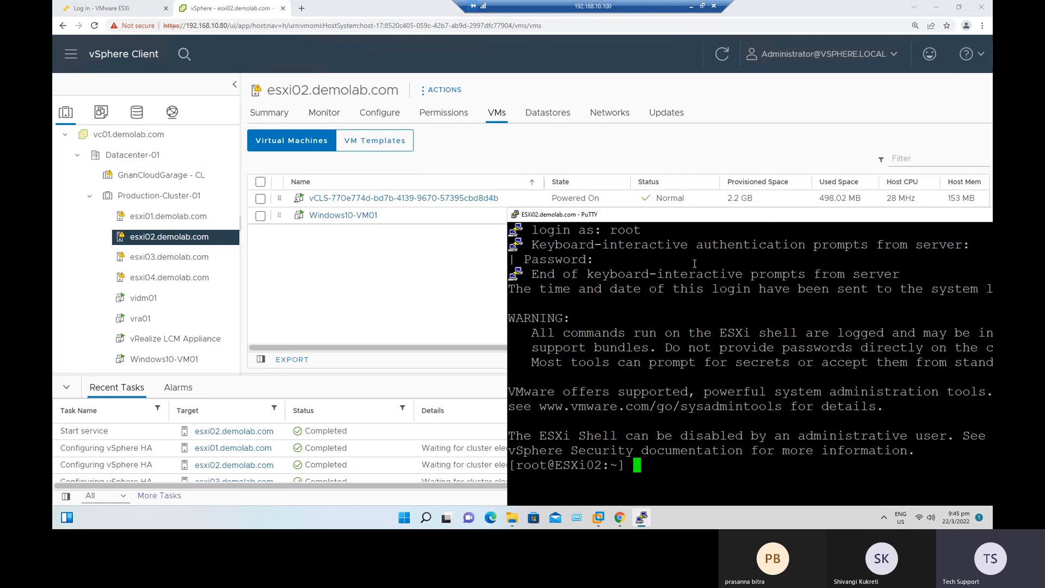
drag(587, 169, 529, 84)
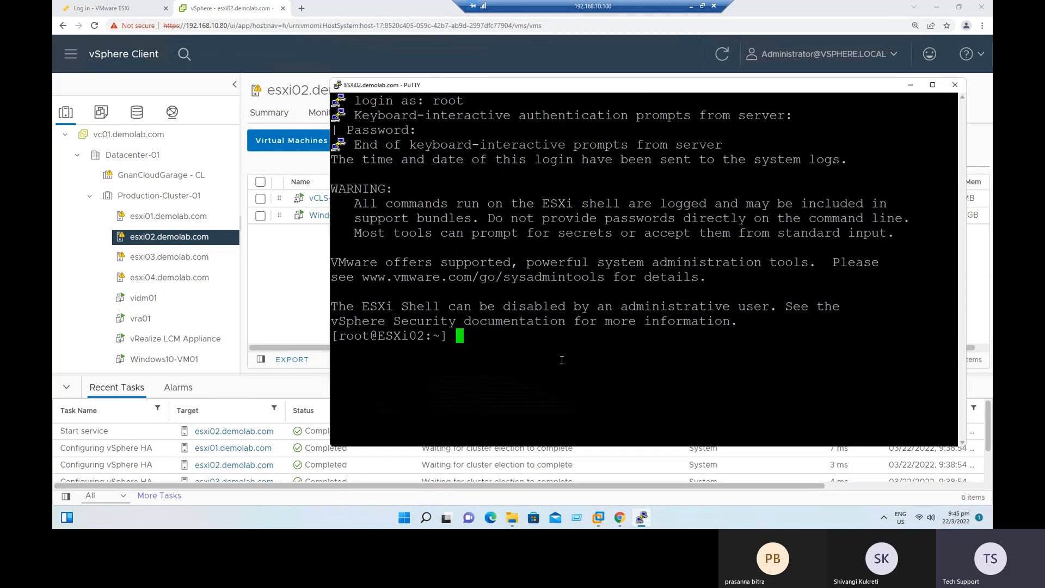
text(reboot)
drag(463, 88, 544, 75)
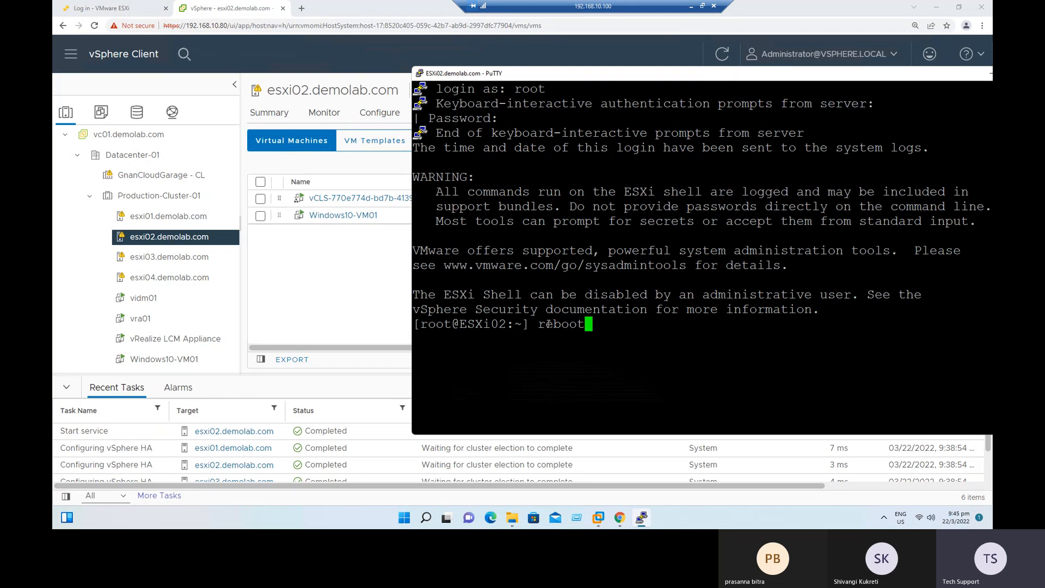
key(Return)
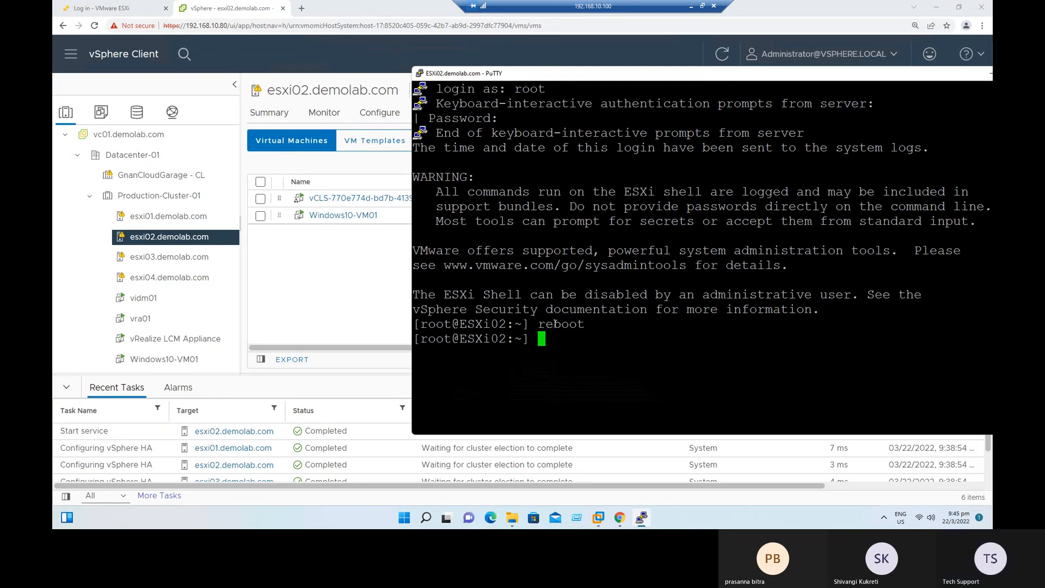
Move the PuTTY windows aside, return to vSphere Client and monitor esxi02.demolab.com's virtual machine list and the enlarged recent tasks.
drag(641, 82, 477, 94)
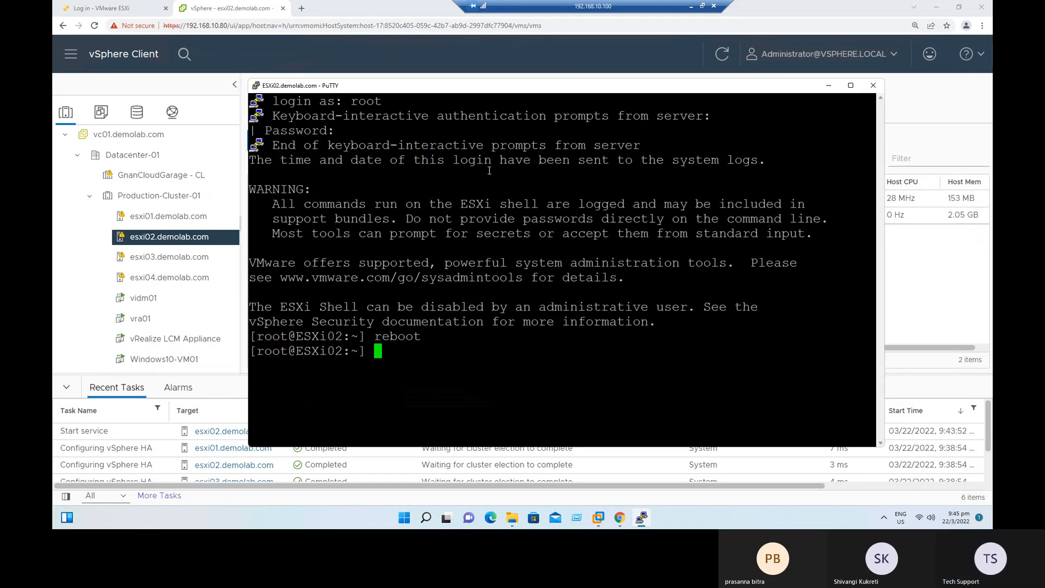
drag(467, 94, 640, 67)
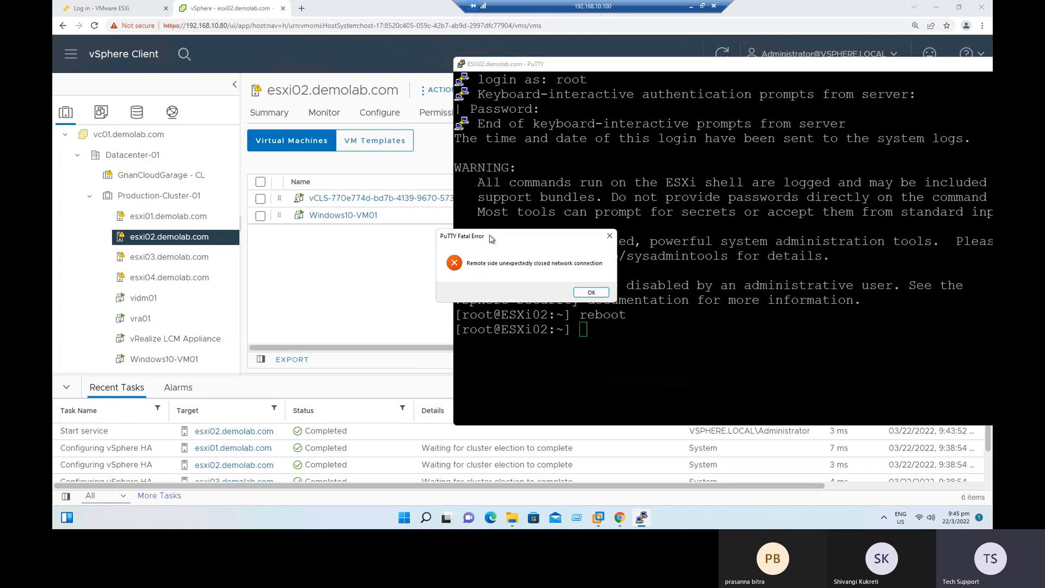
drag(491, 238, 434, 242)
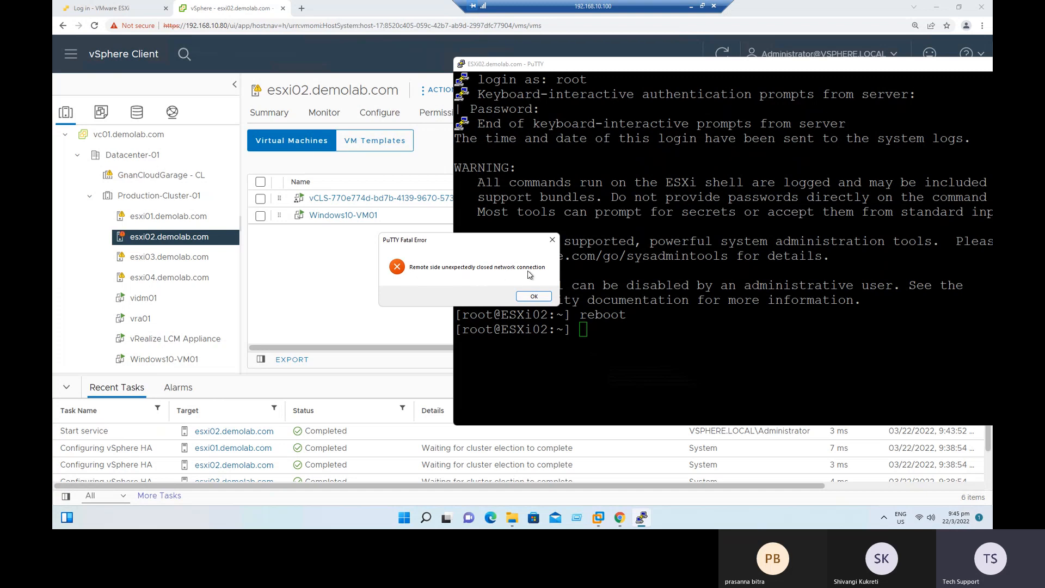
click(375, 319)
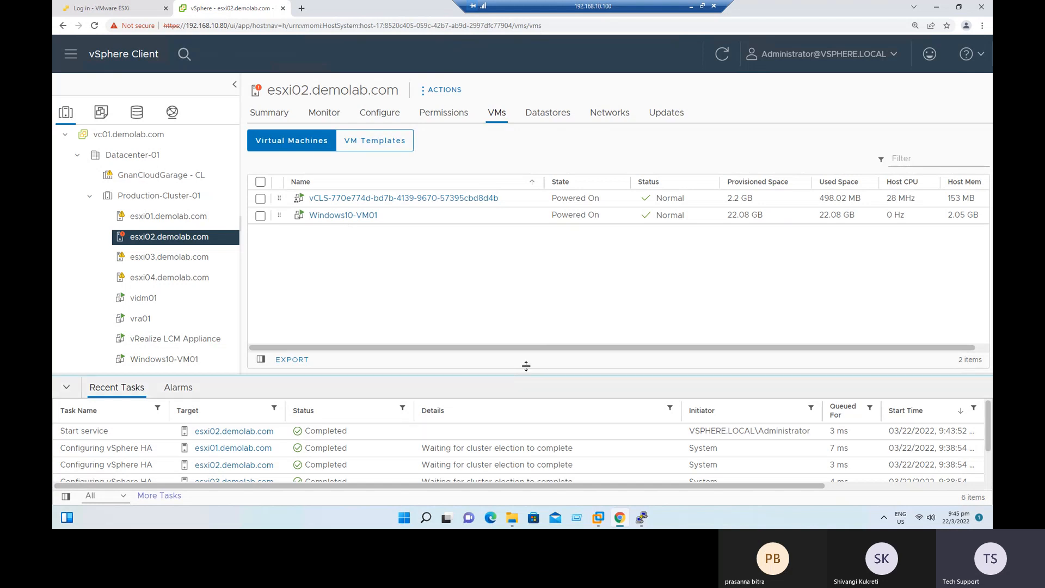
drag(526, 366, 528, 322)
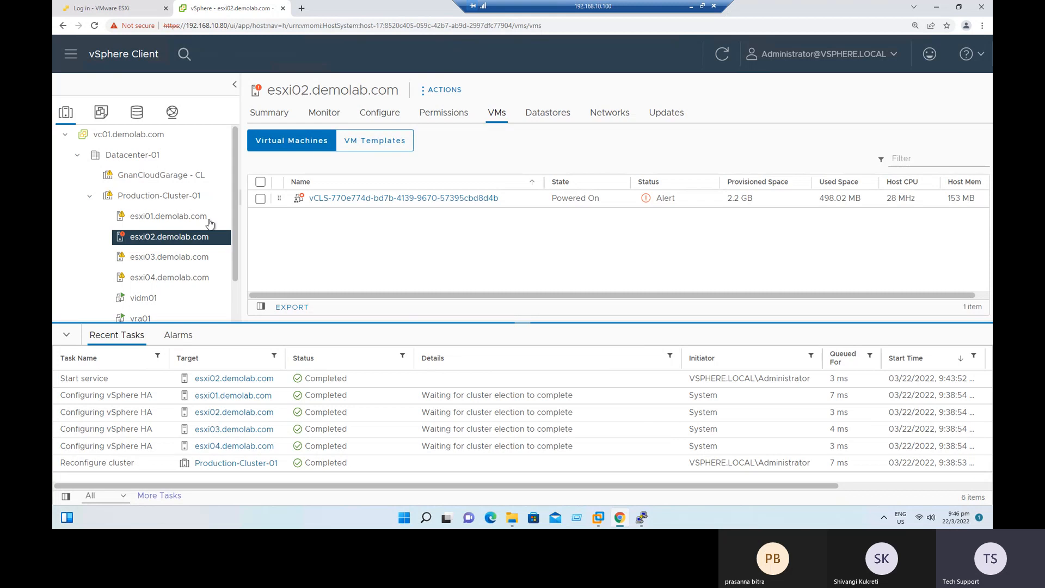
Open the Windows10-VM01 virtual machine and launch its web console.
scroll(196, 229, down, 1)
click(164, 310)
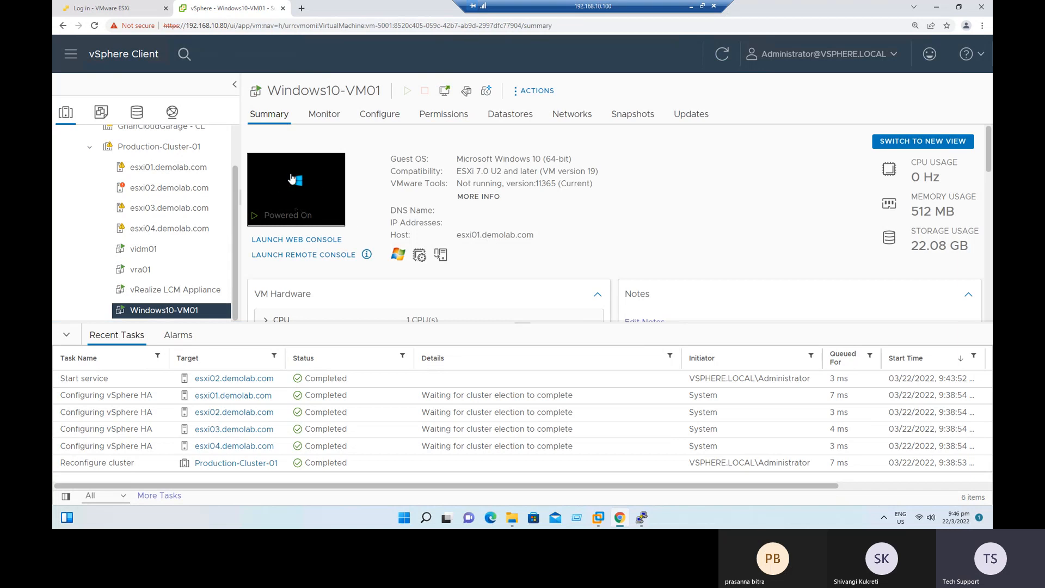
click(304, 241)
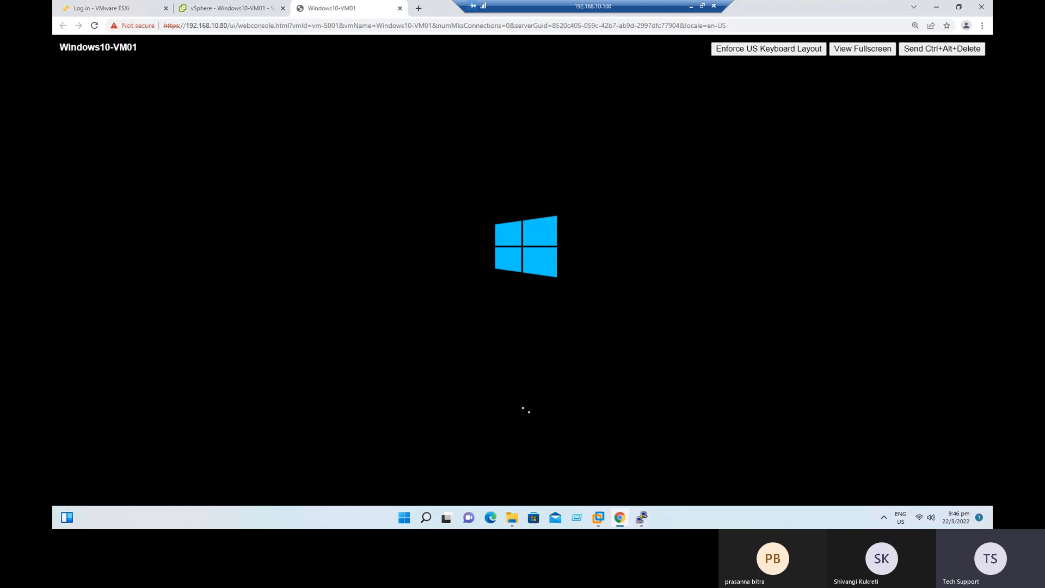
Check which host runs Windows10-VM01, review its startup in the web console, and widen the inventory tree in vSphere Client.
click(216, 9)
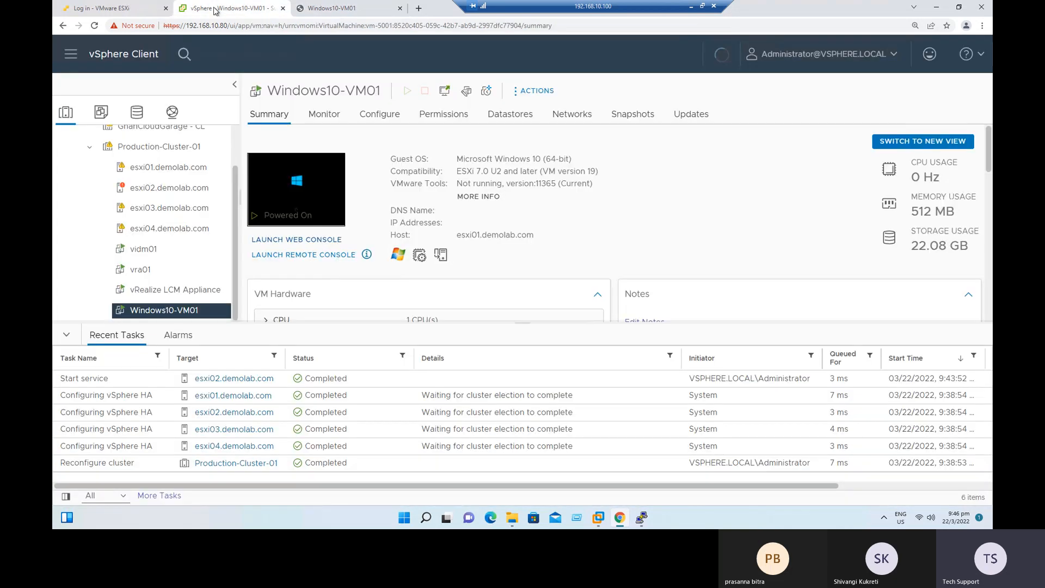
drag(458, 235, 484, 234)
click(508, 262)
click(358, 11)
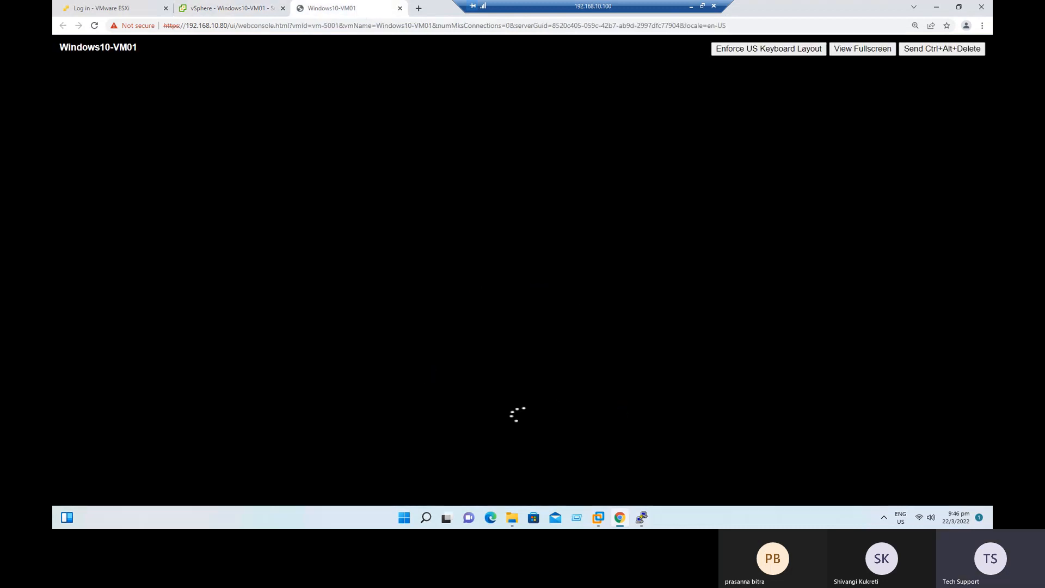
click(245, 8)
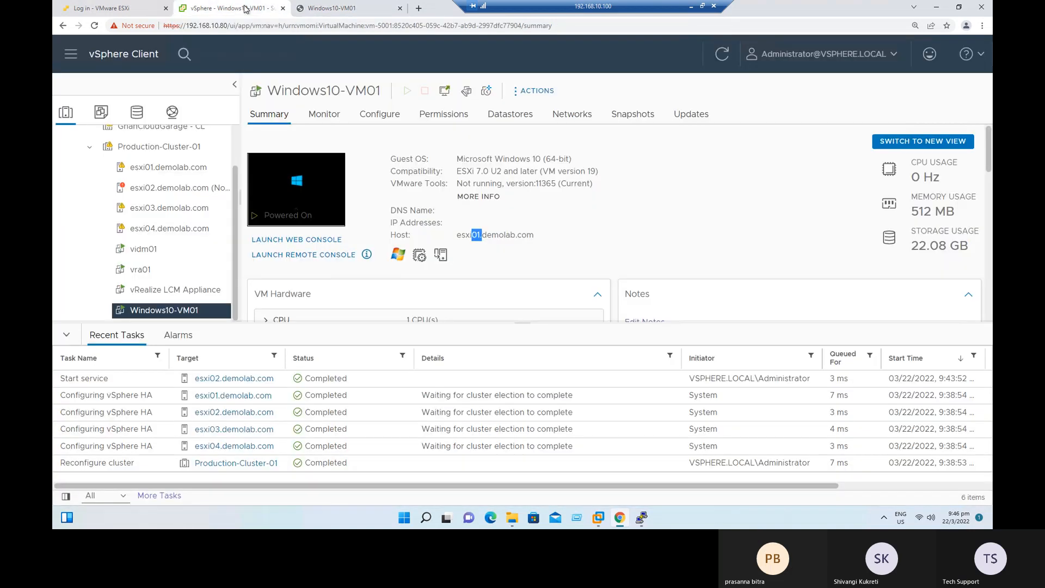
click(660, 231)
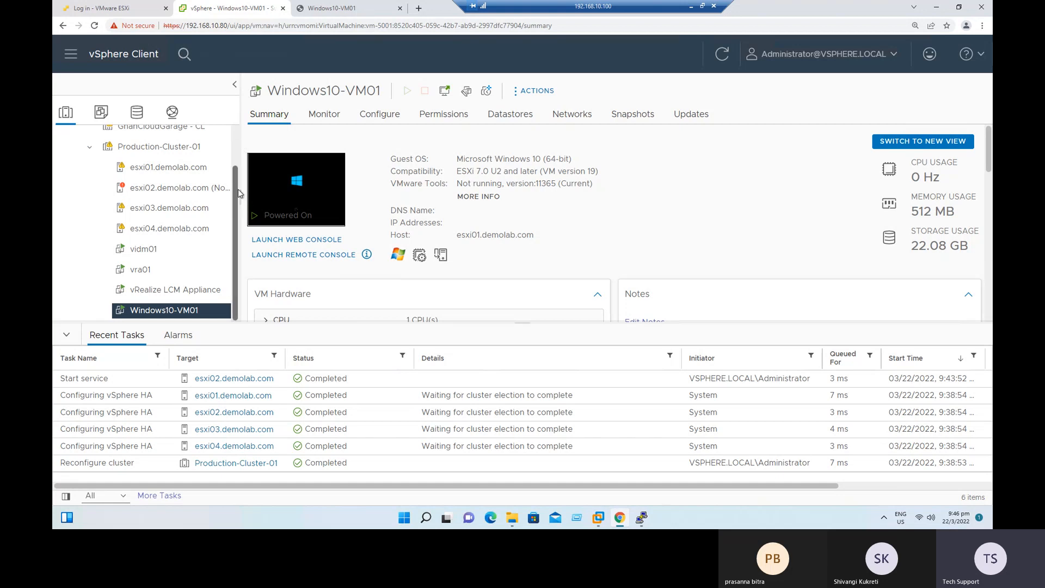
drag(240, 198, 353, 198)
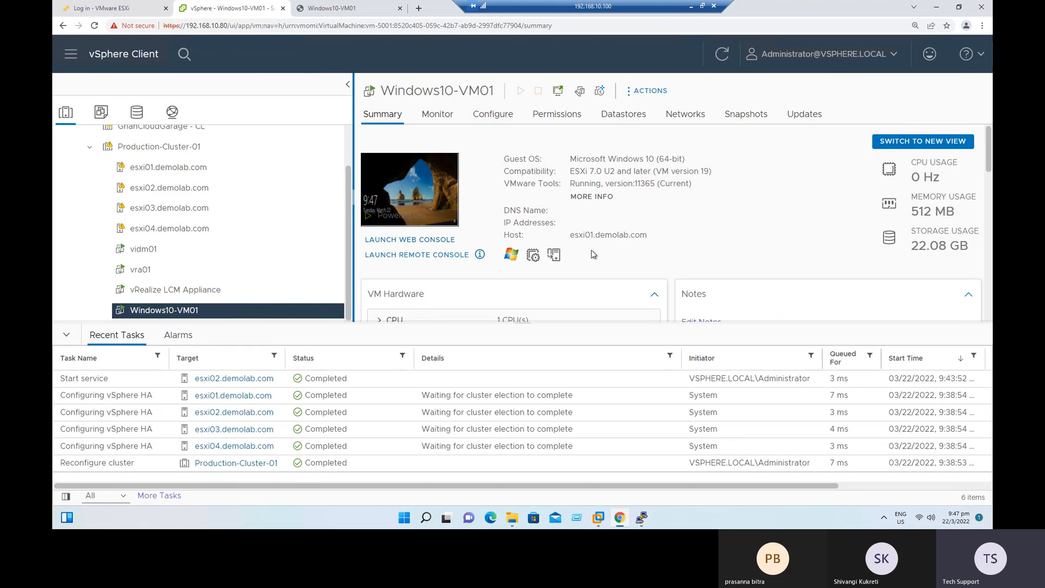
Check the host running Windows10-VM01, the HA state and uptime of Production-Cluster-01's hosts, and the virtual machines on esxi02.demolab.com.
drag(575, 236, 600, 237)
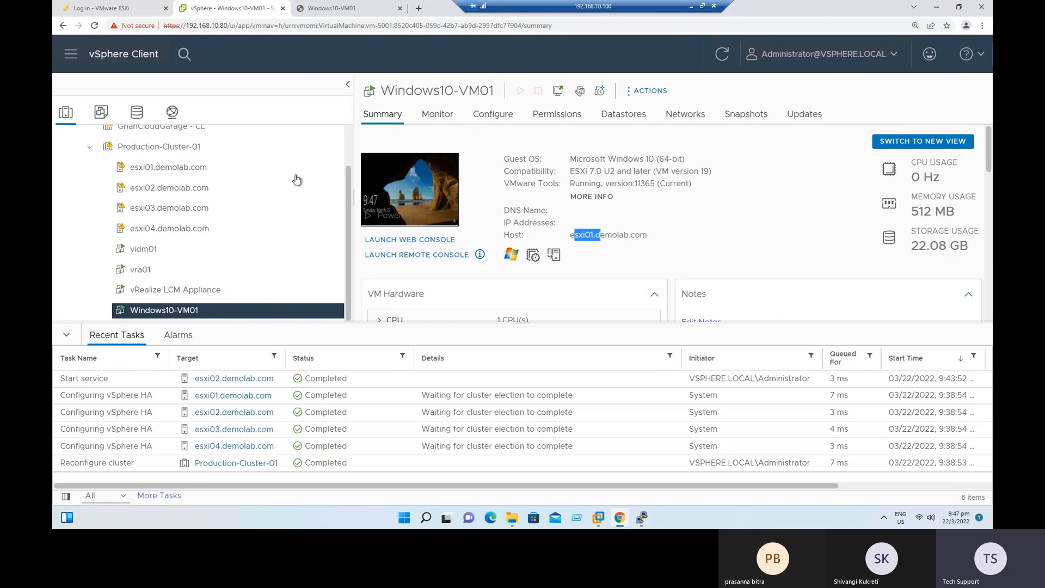
click(190, 151)
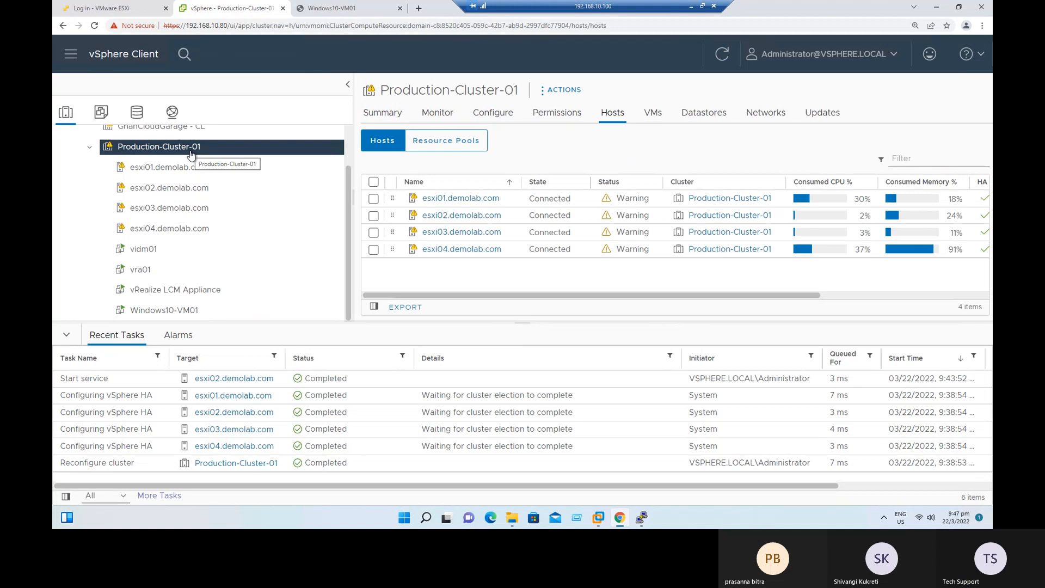
drag(439, 293, 760, 298)
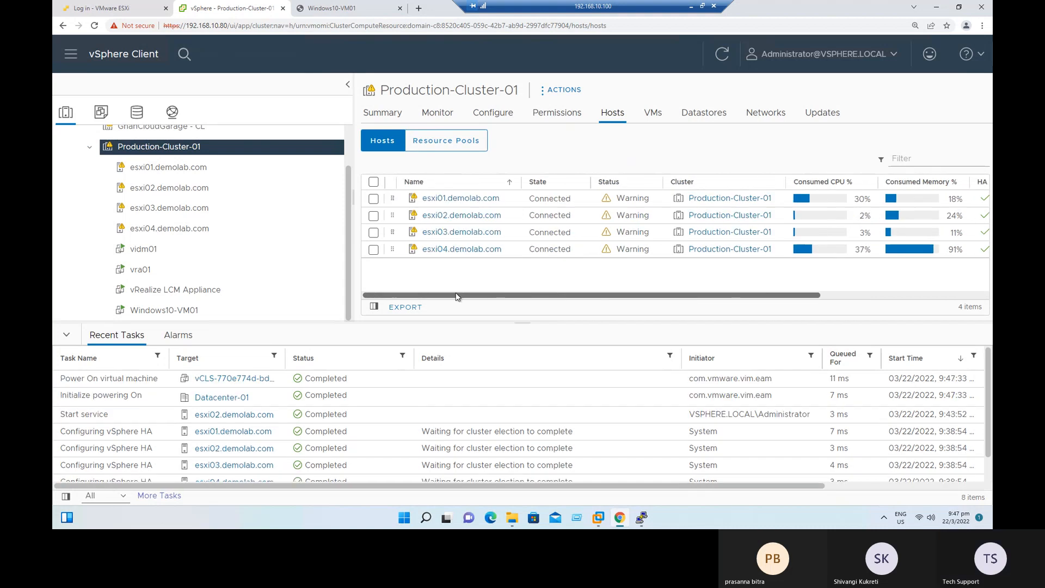
drag(687, 297, 852, 298)
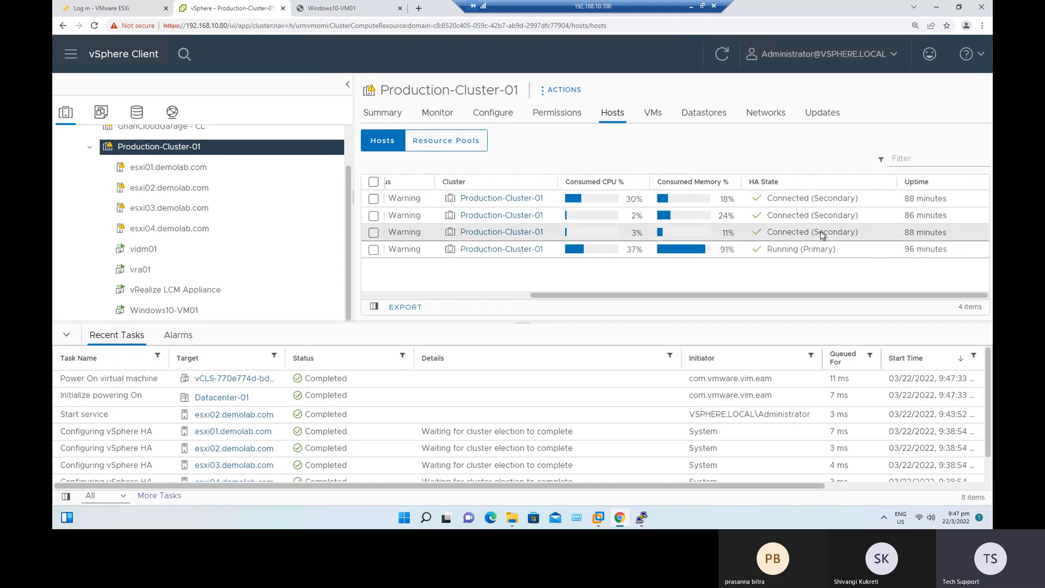
click(160, 190)
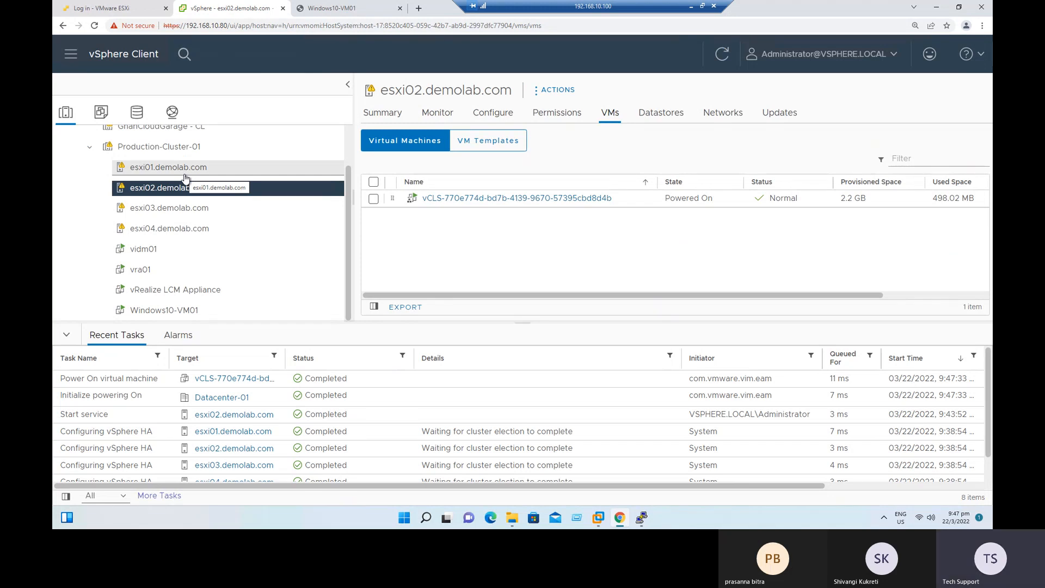
click(689, 9)
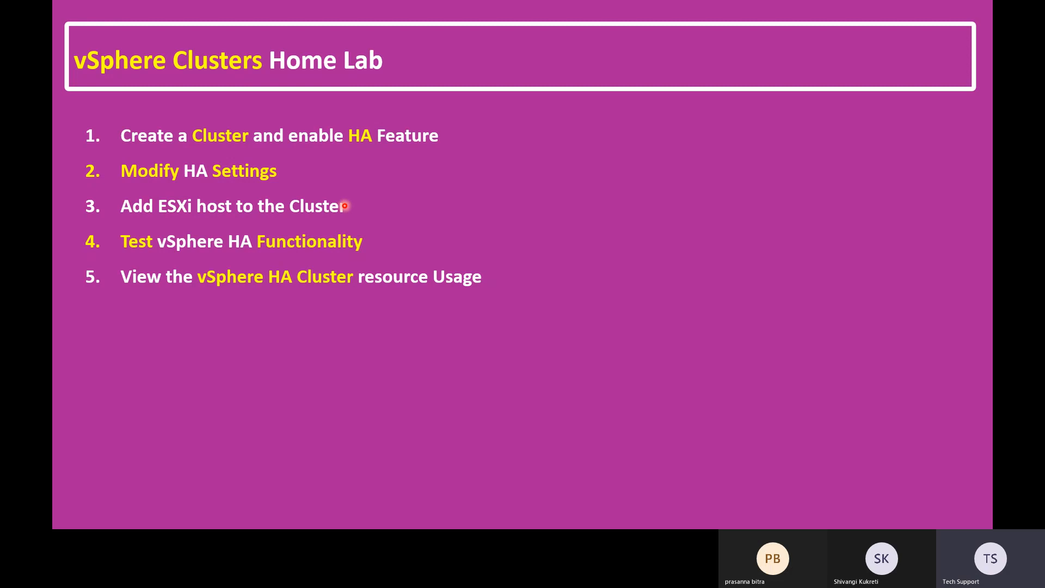
key(alt+Tab)
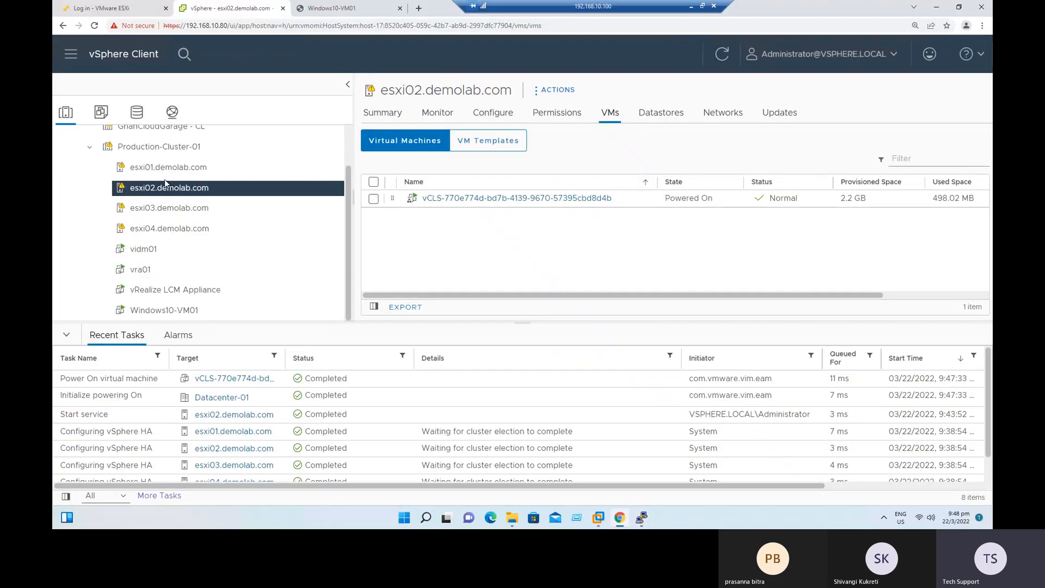
click(161, 148)
right_click(161, 148)
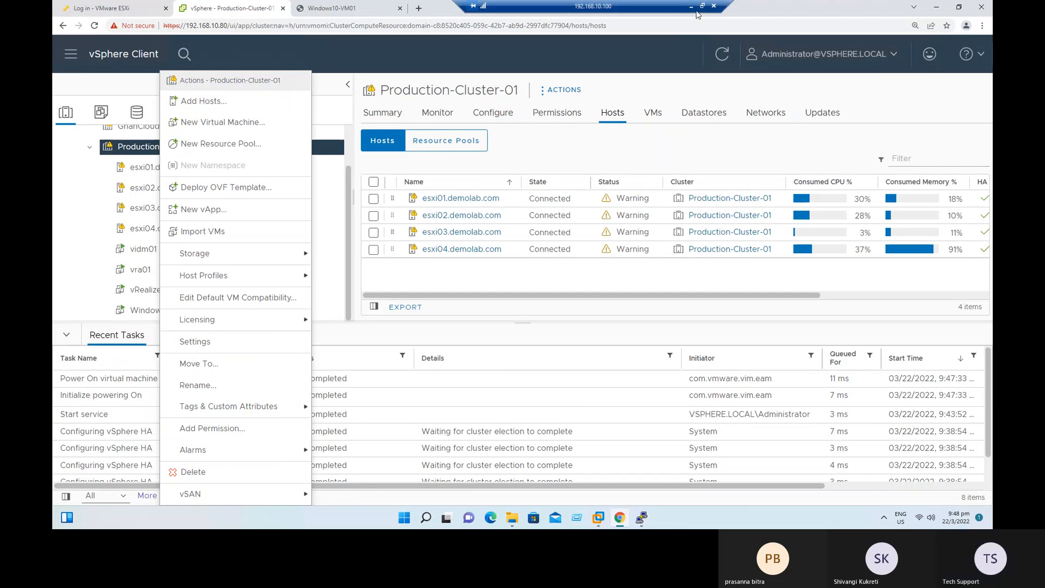
key(alt+Tab)
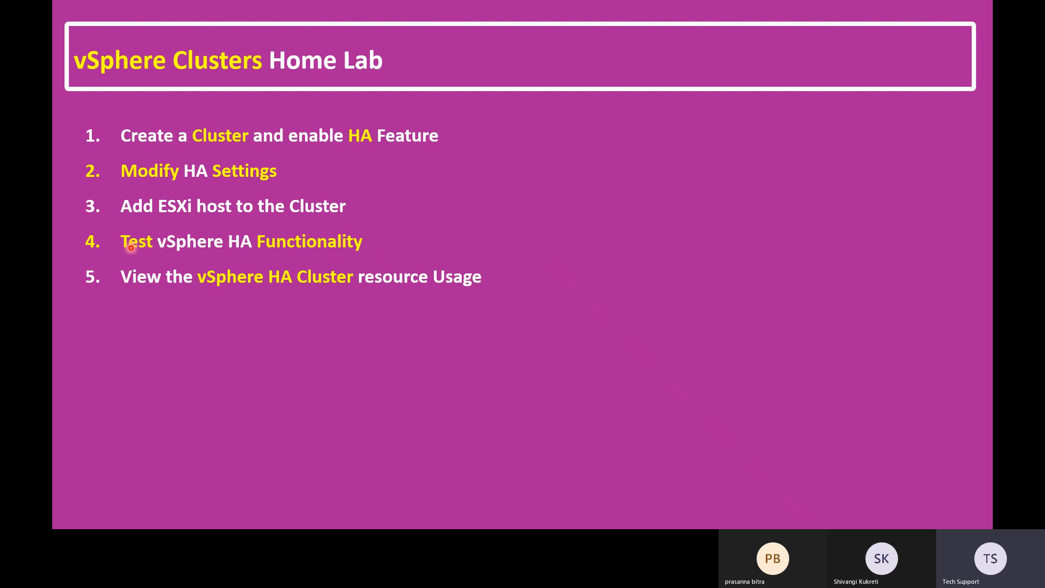
key(alt+Tab)
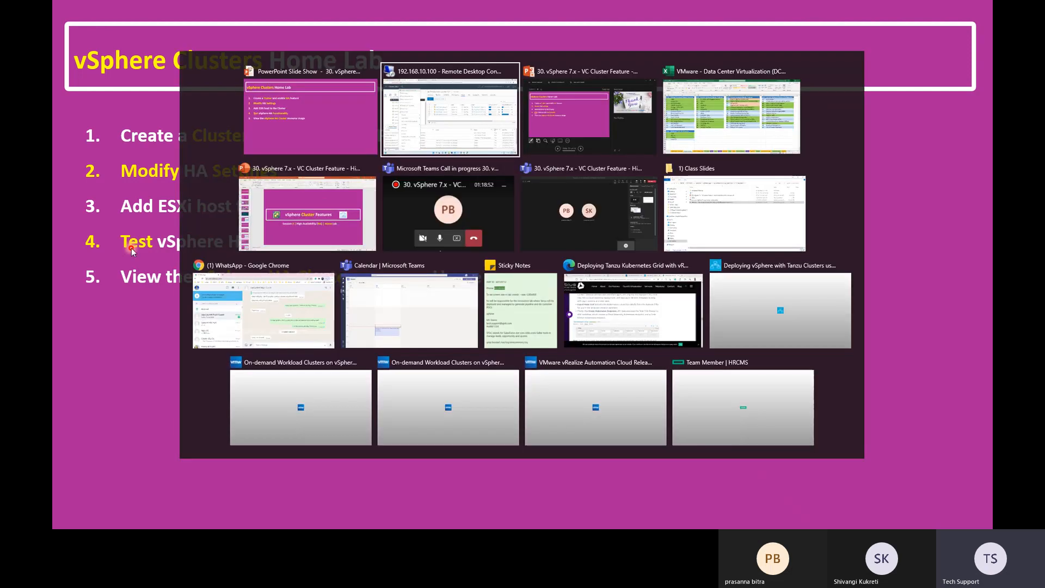
key(Escape)
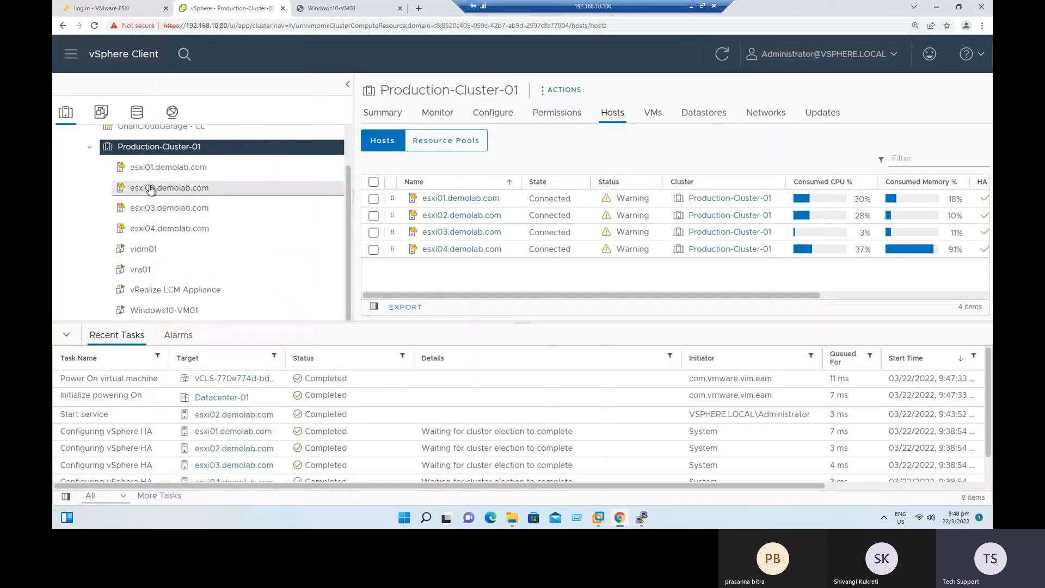
Put esxi01.demolab.com into maintenance mode, moving powered-off and suspended virtual machines to other cluster hosts, and acknowledge the powered-on virtual machines warning.
click(163, 167)
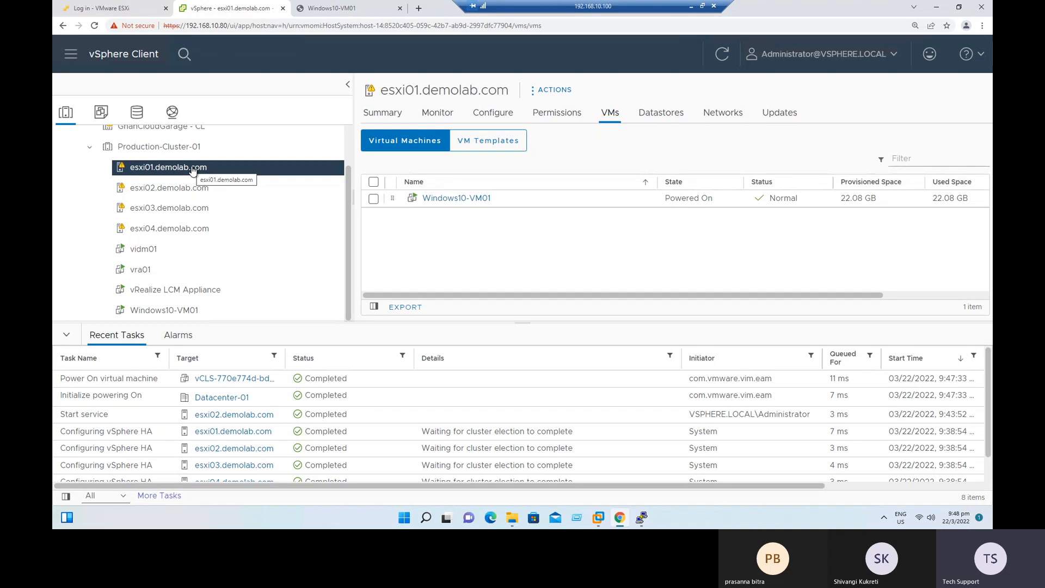
right_click(155, 171)
mouse_move(210, 174)
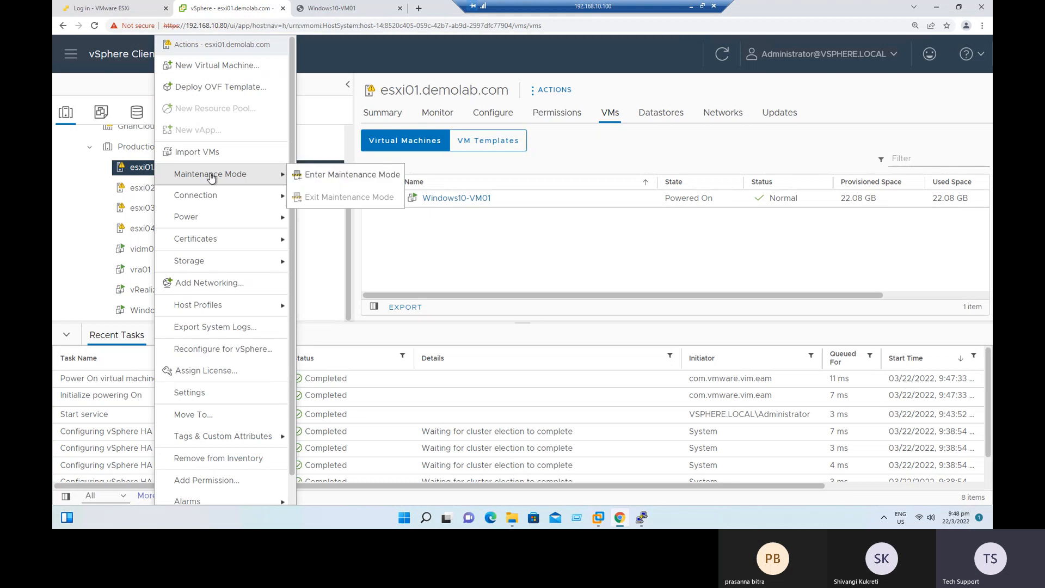
click(324, 179)
drag(375, 190, 532, 195)
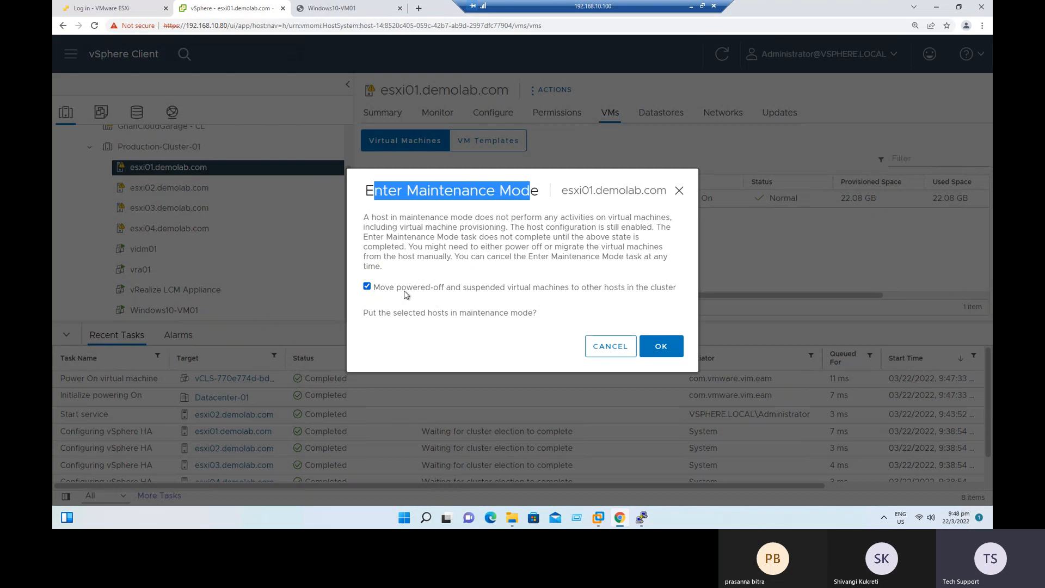
drag(403, 290, 662, 294)
click(572, 316)
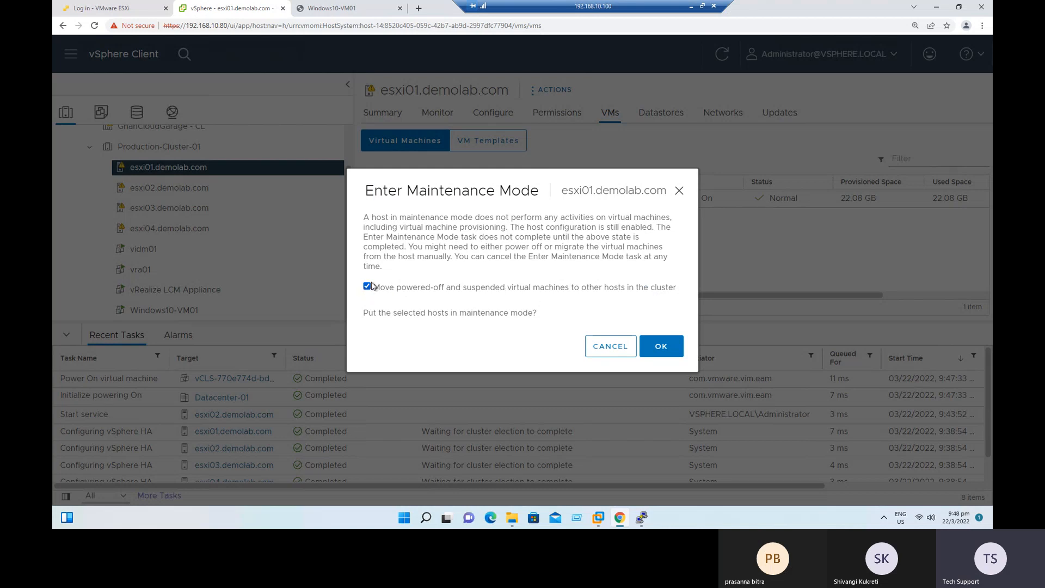
click(670, 355)
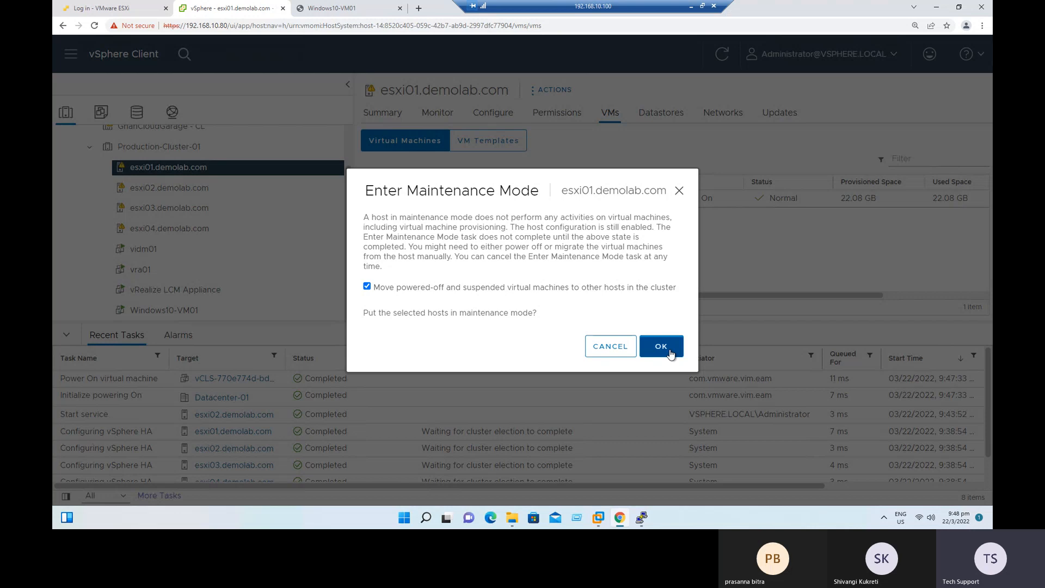
drag(438, 245, 600, 251)
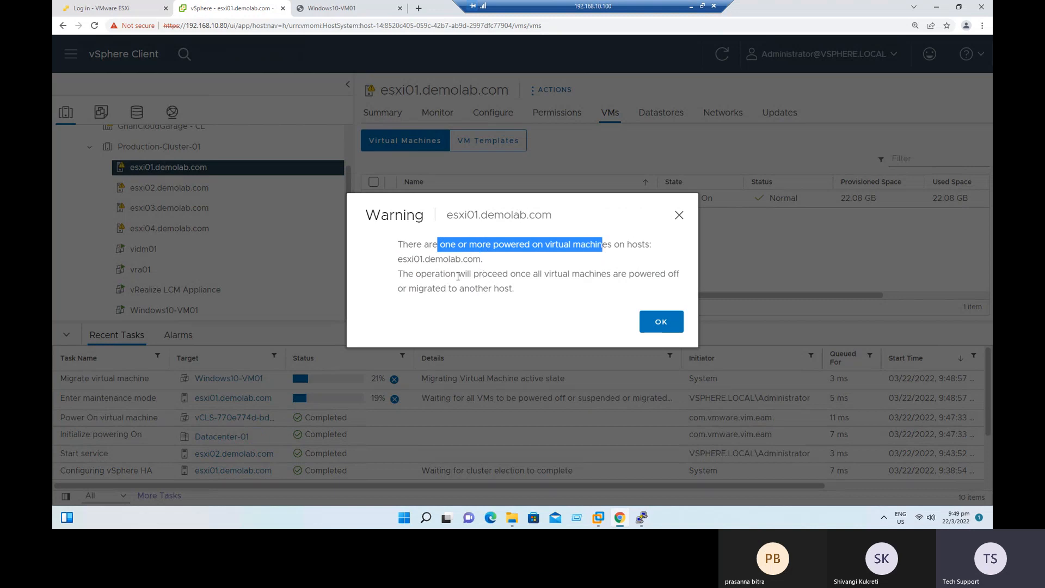
drag(458, 277, 658, 278)
drag(451, 289, 515, 287)
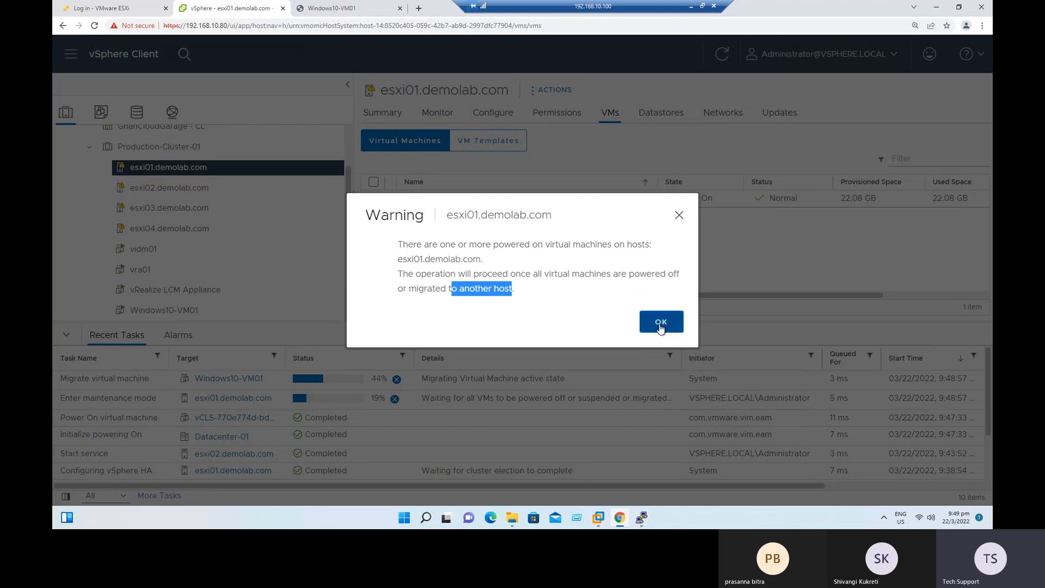
click(661, 327)
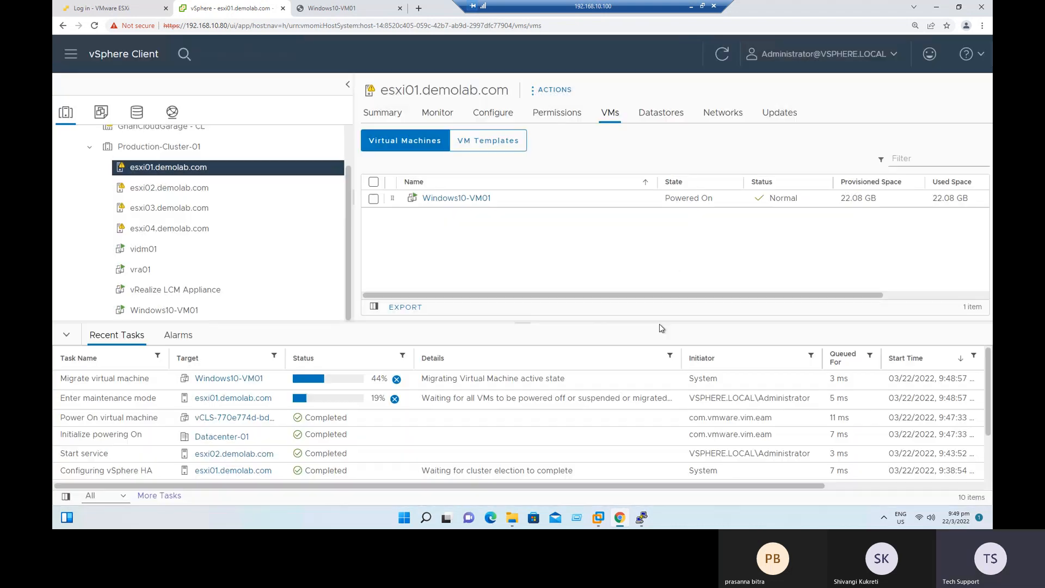
Monitor Windows10-VM01's migration and check its host and the virtual machine list of esxi01.demolab.com.
click(436, 200)
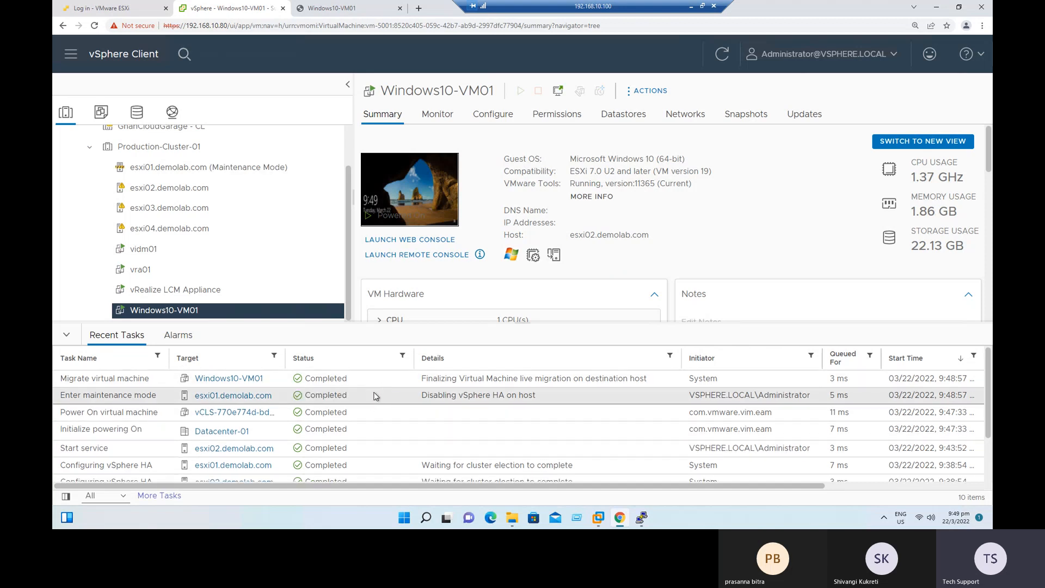
click(174, 167)
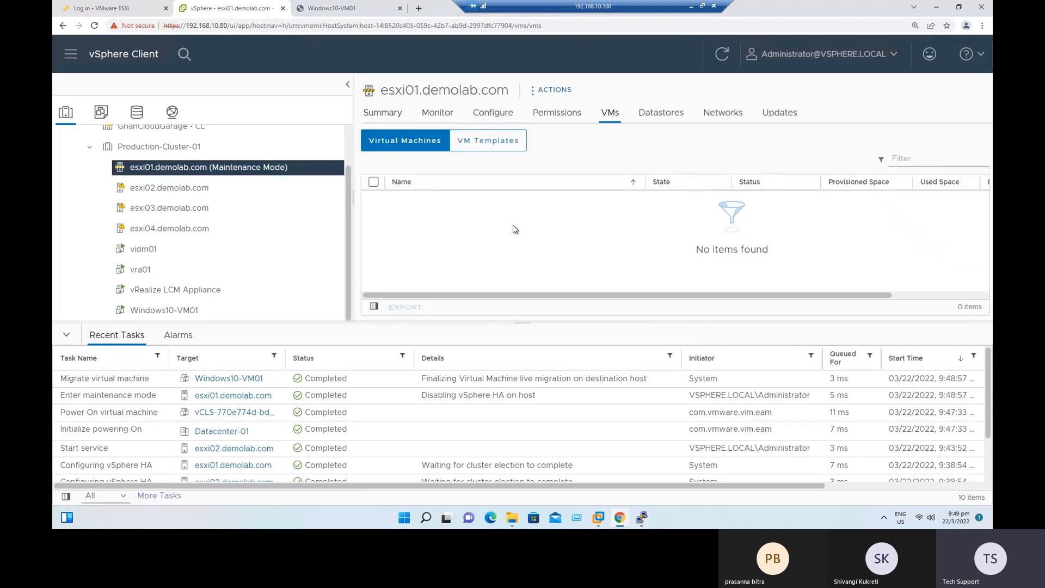
click(157, 310)
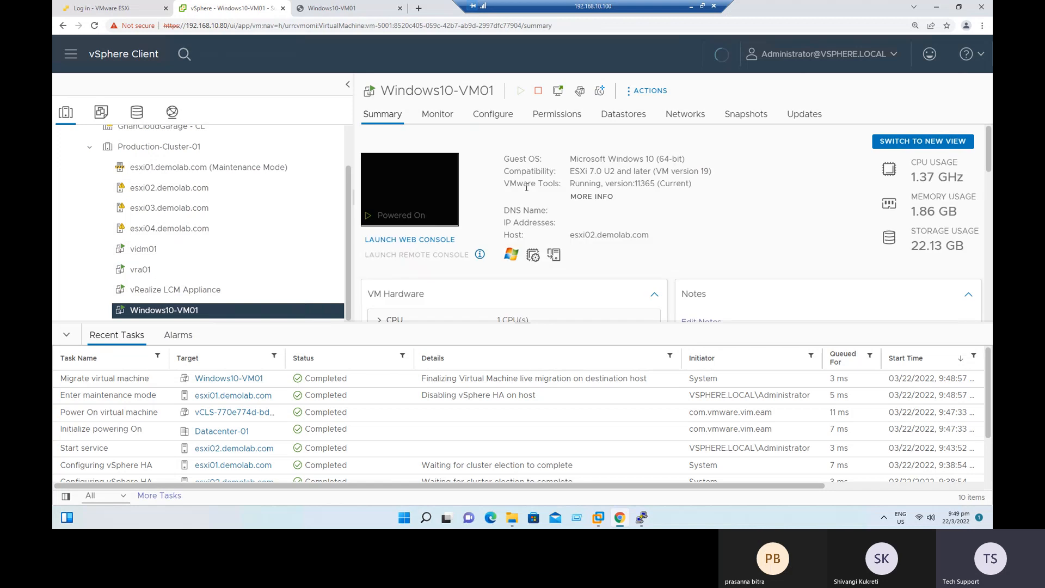
drag(575, 235, 666, 237)
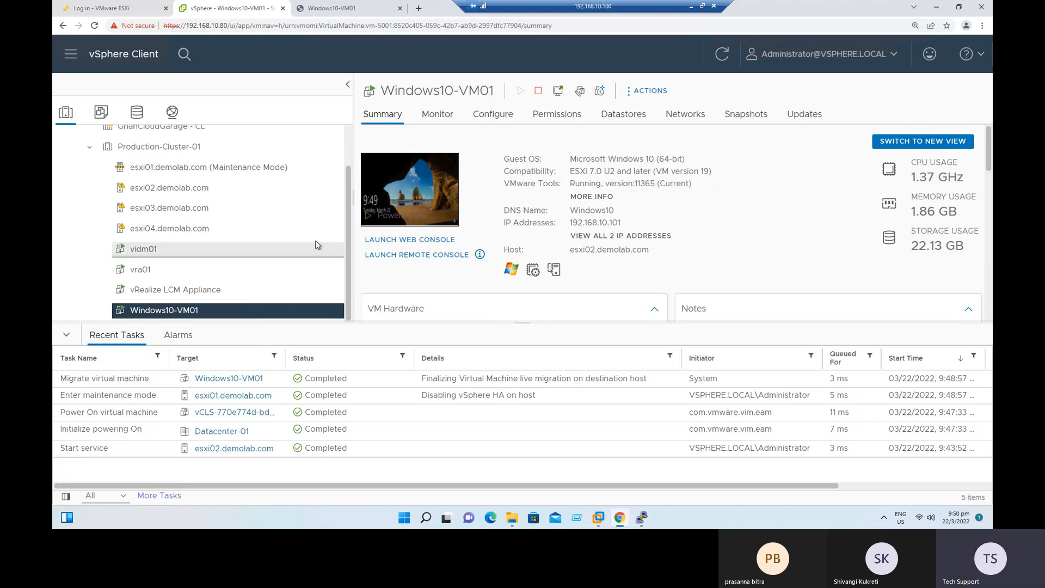
Start a new cluster in Datacenter-01 and name it TestCluster01.
scroll(317, 242, up, 1)
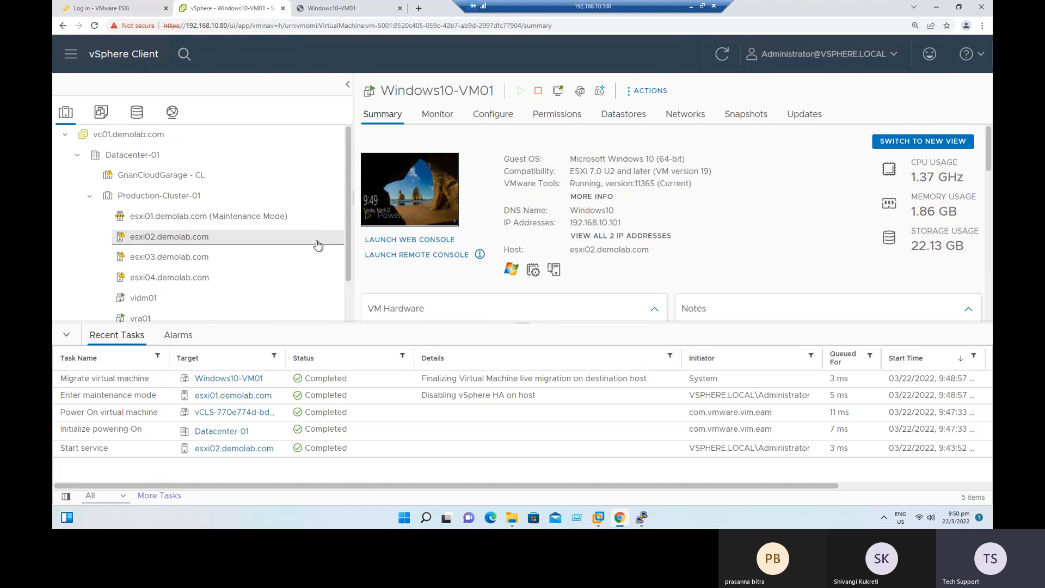
click(135, 155)
right_click(135, 155)
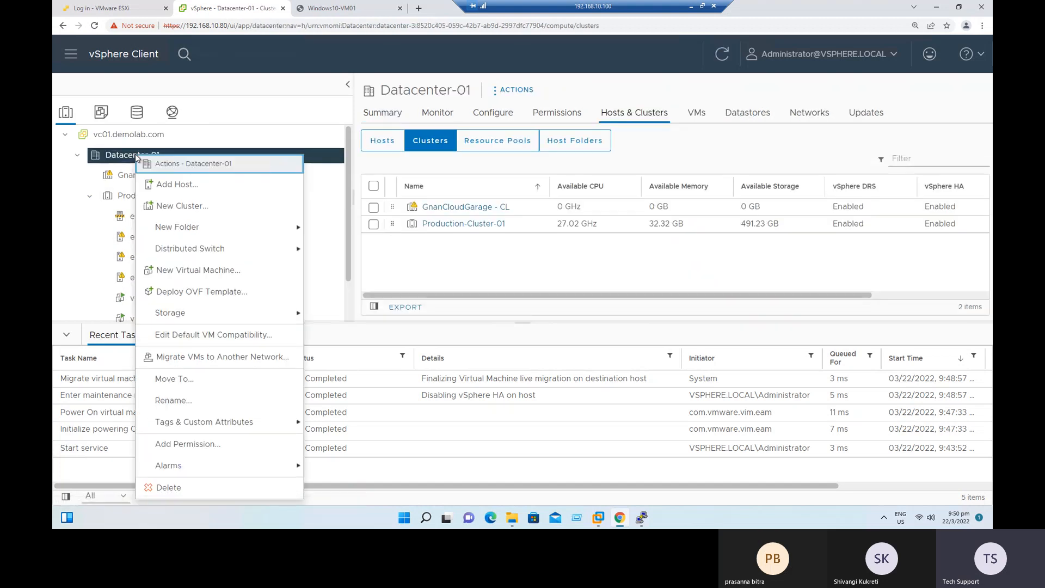
click(169, 206)
drag(572, 155, 439, 165)
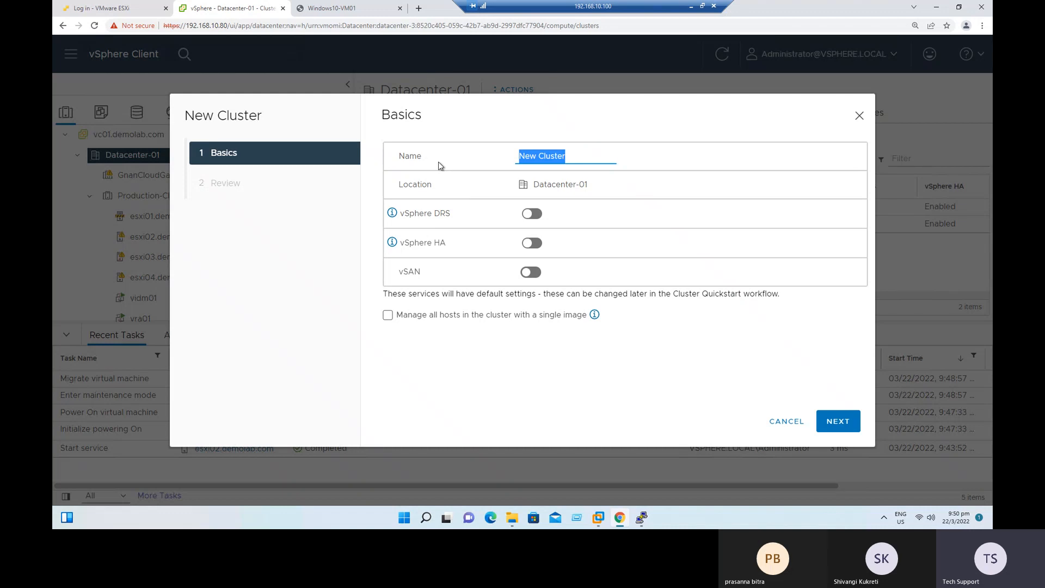
text(TestC)
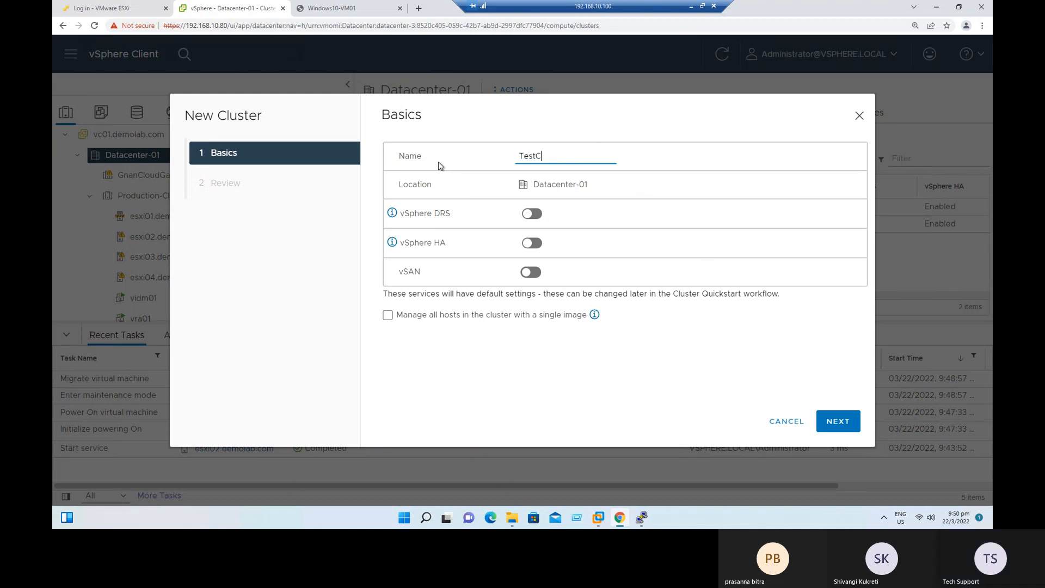
text(luster01)
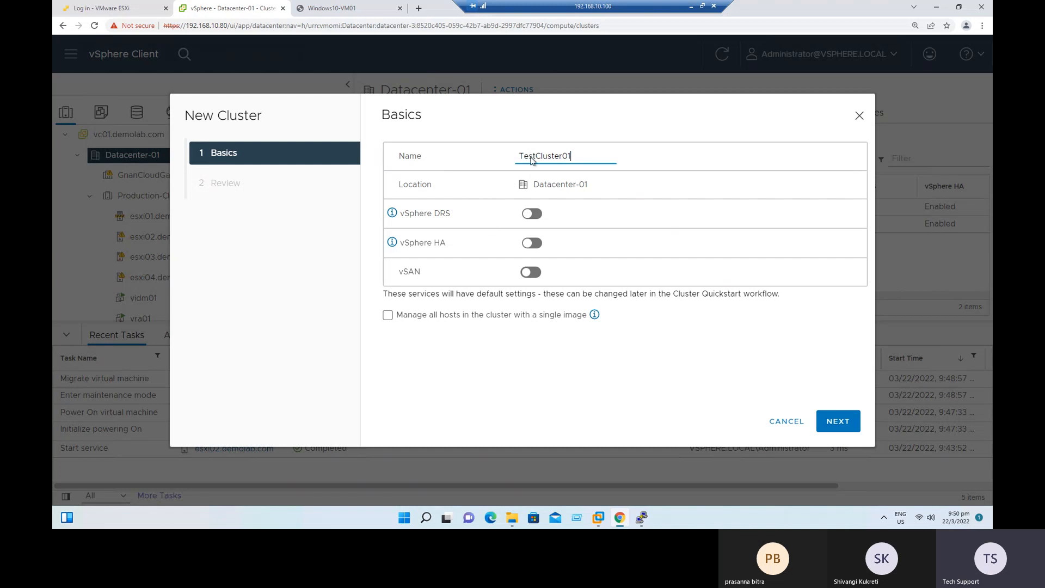
Enable vSAN, vSphere HA and vSphere DRS for TestCluster01 and finish creating the cluster.
click(529, 273)
click(533, 245)
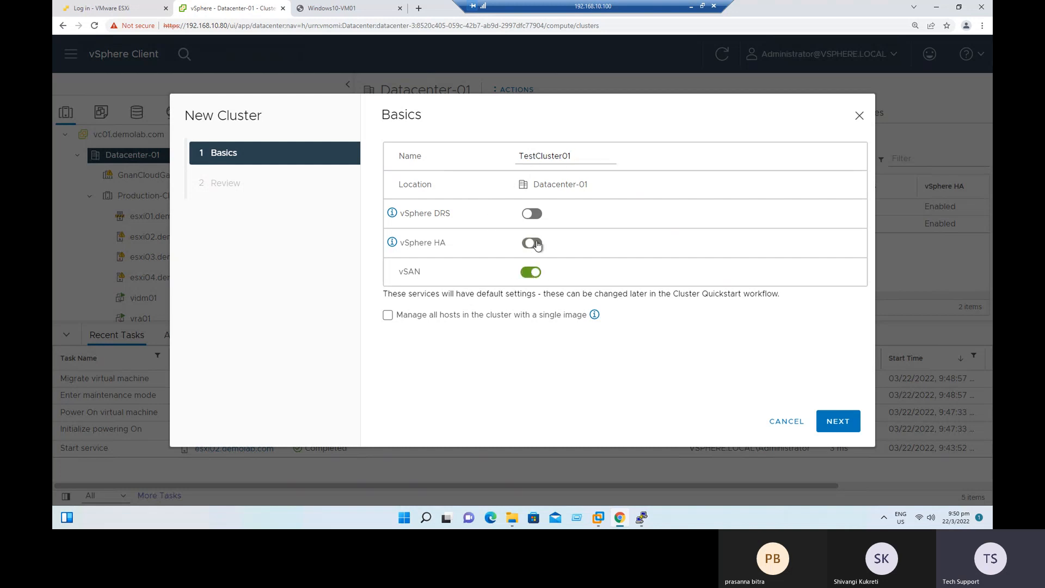
click(534, 215)
drag(397, 276, 427, 275)
drag(404, 215, 446, 243)
click(474, 361)
click(836, 425)
click(836, 422)
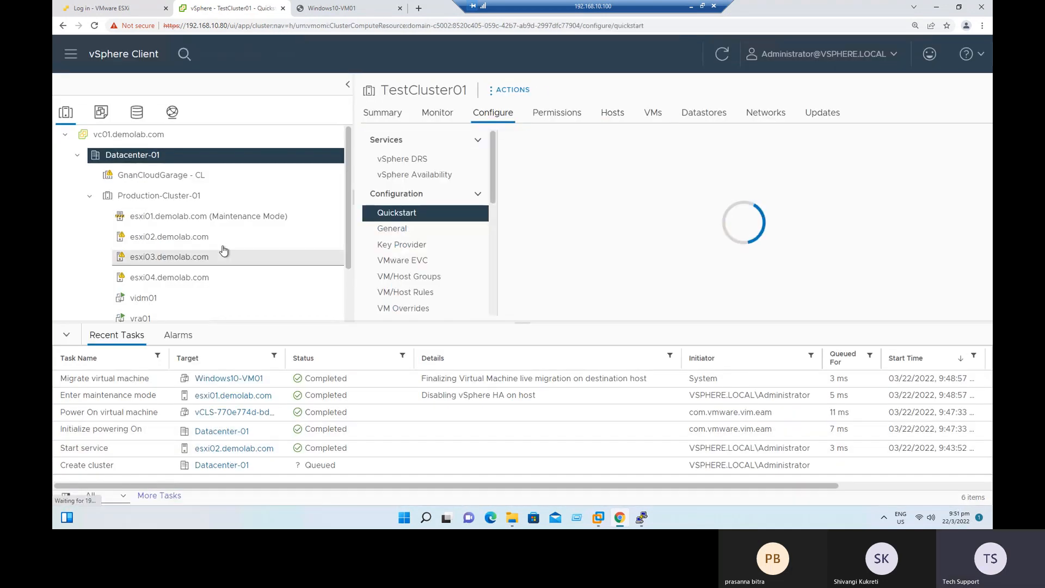
Open TestCluster01's vSphere HA settings for editing and review the supported failure conditions and responses.
click(91, 196)
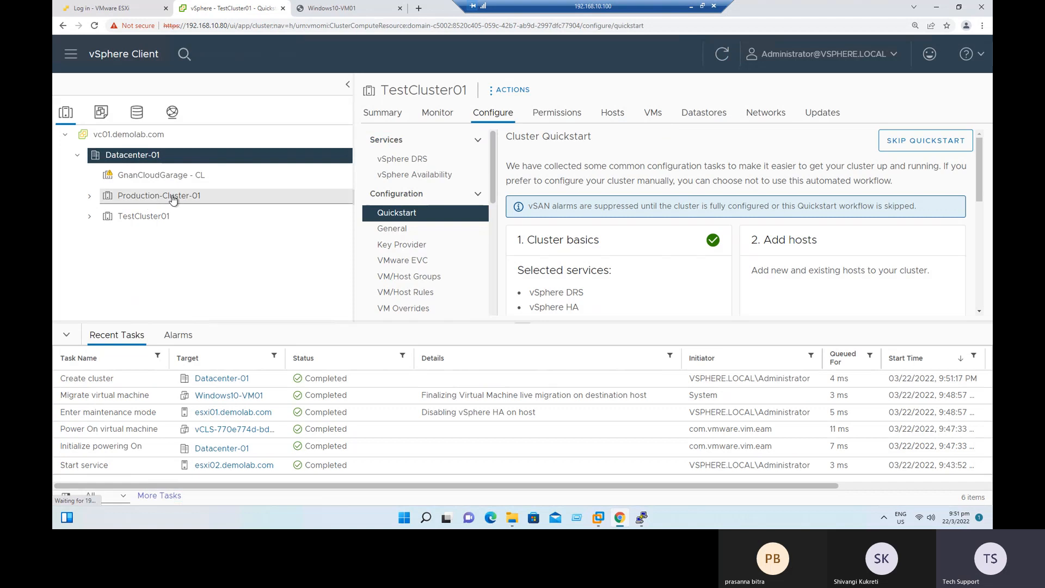
click(147, 217)
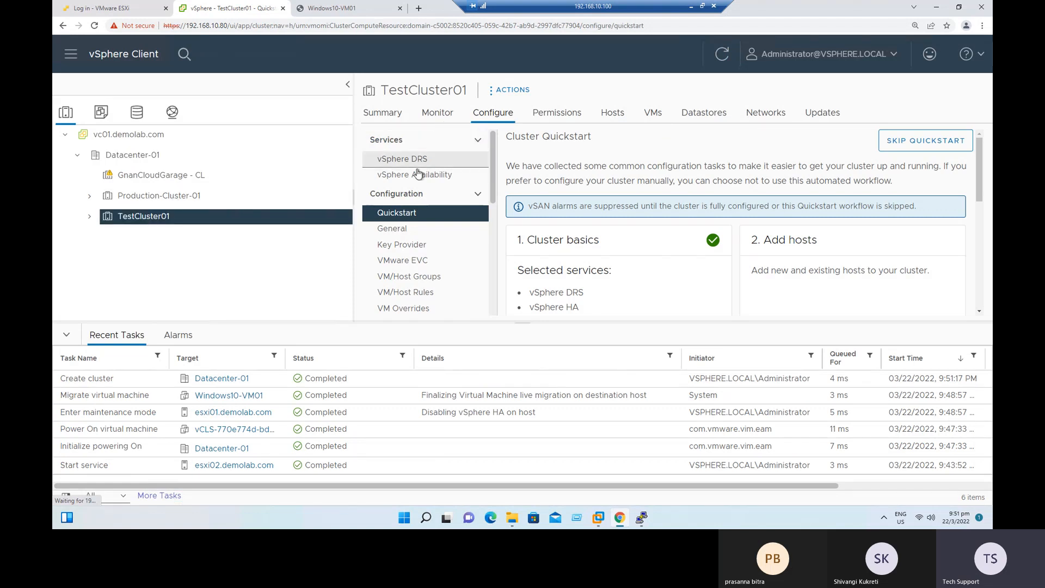
click(440, 174)
click(953, 139)
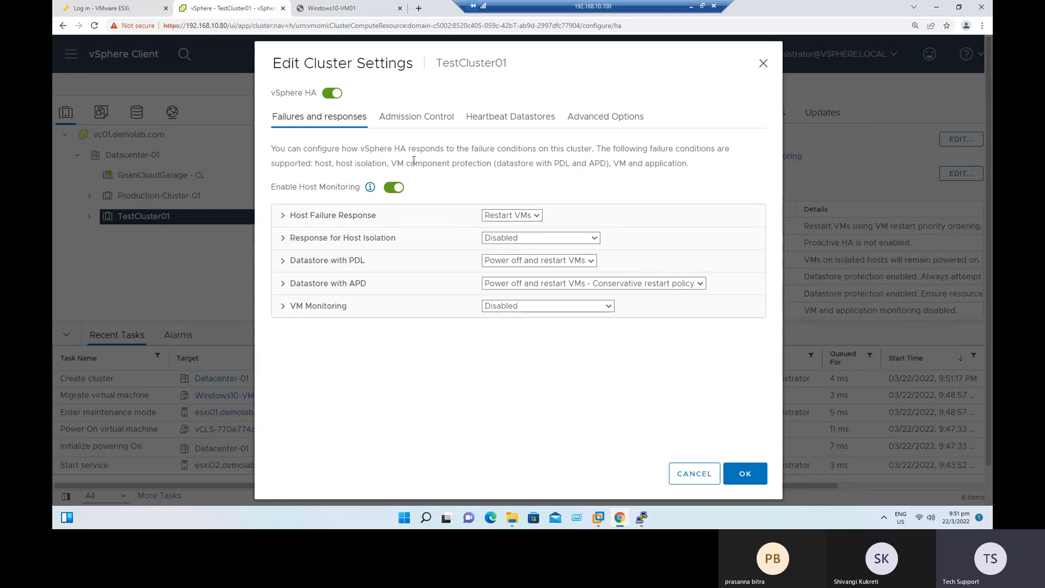
drag(397, 163, 484, 161)
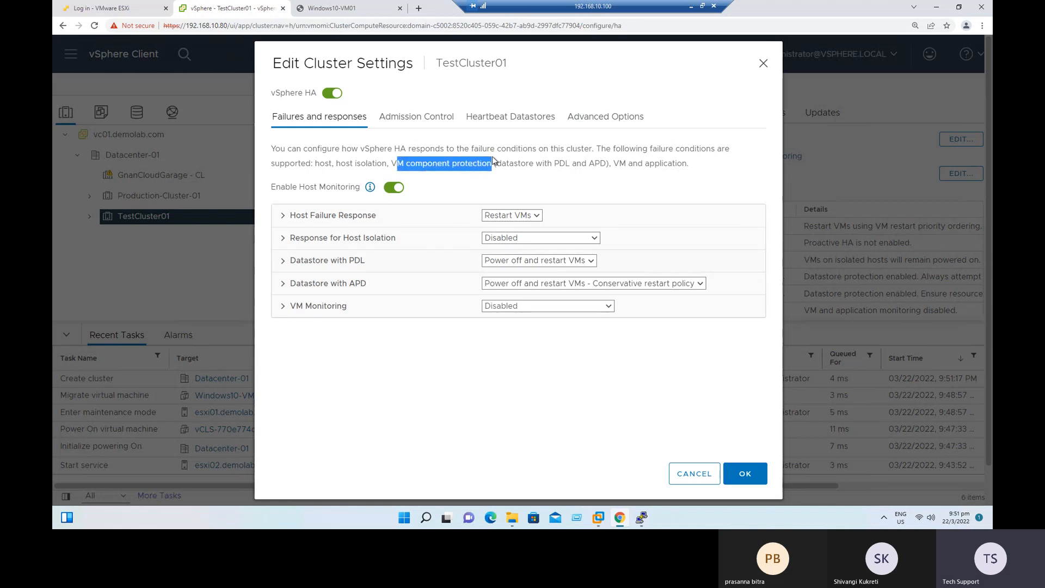
click(563, 164)
double_click(563, 163)
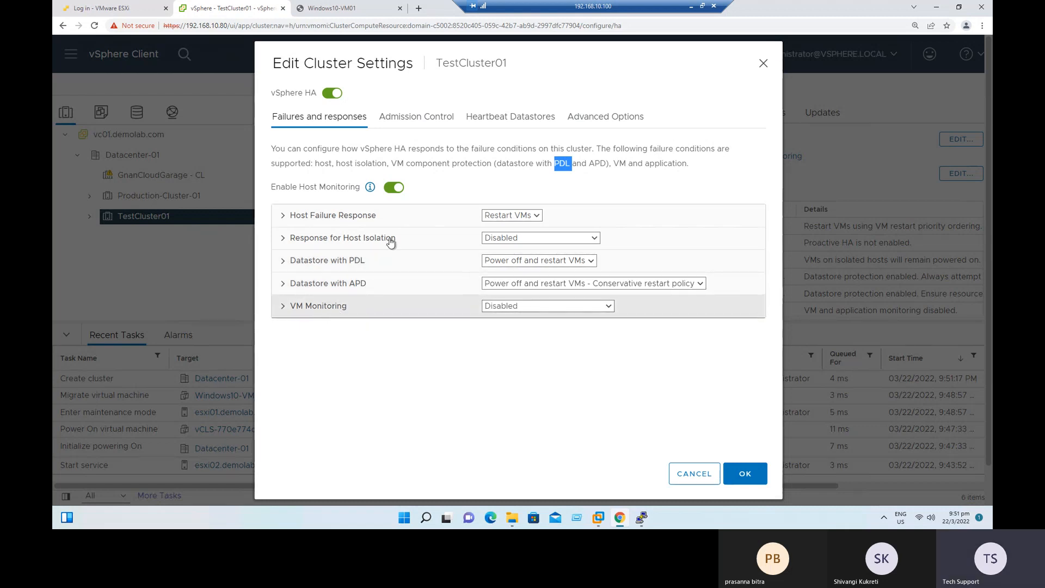
Review TestCluster01's admission control, heartbeat datastore and advanced HA options, and apply the cluster settings.
click(420, 117)
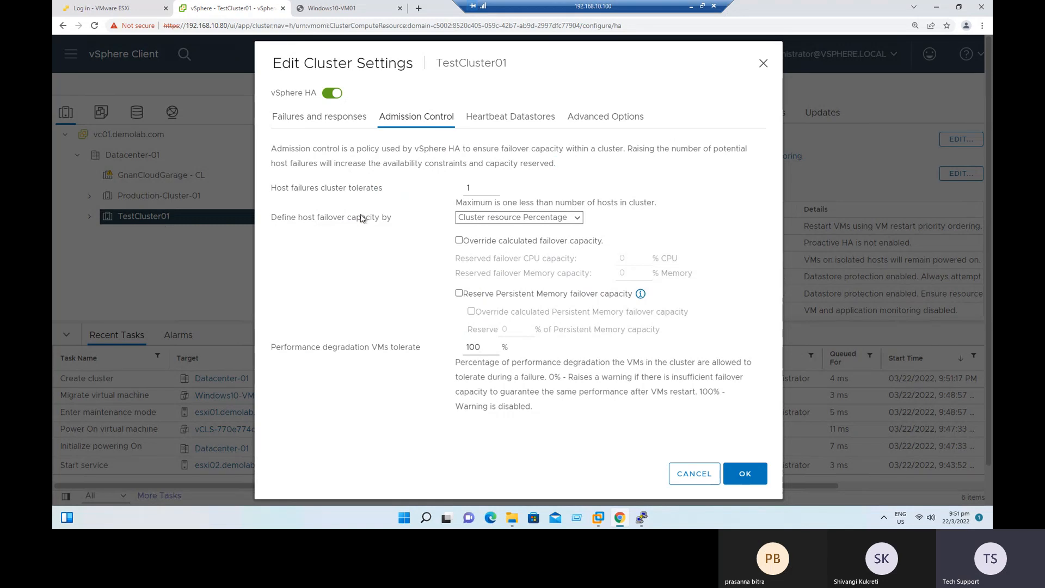
click(492, 187)
click(511, 117)
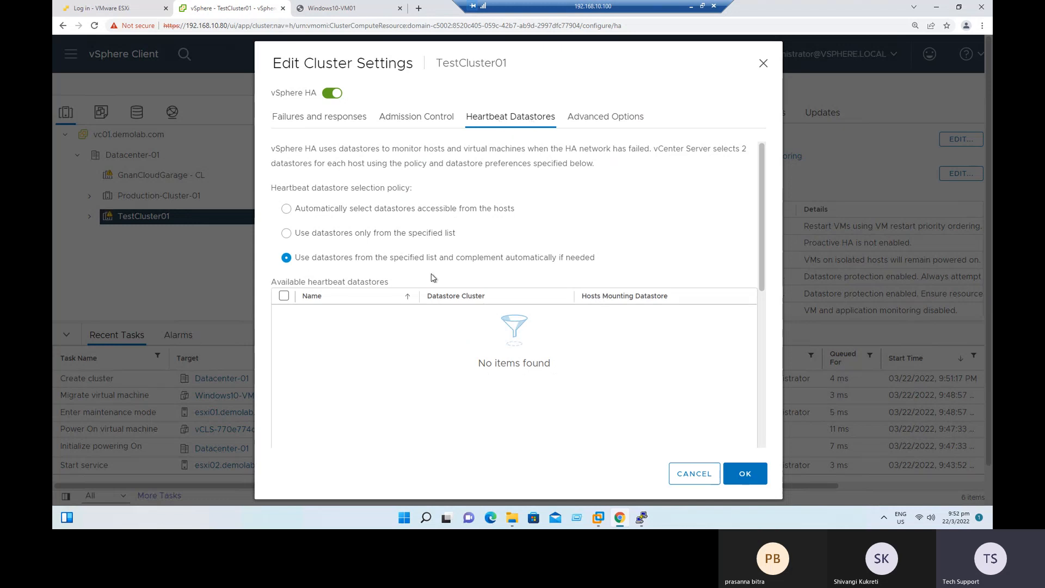
drag(313, 269, 601, 269)
click(502, 260)
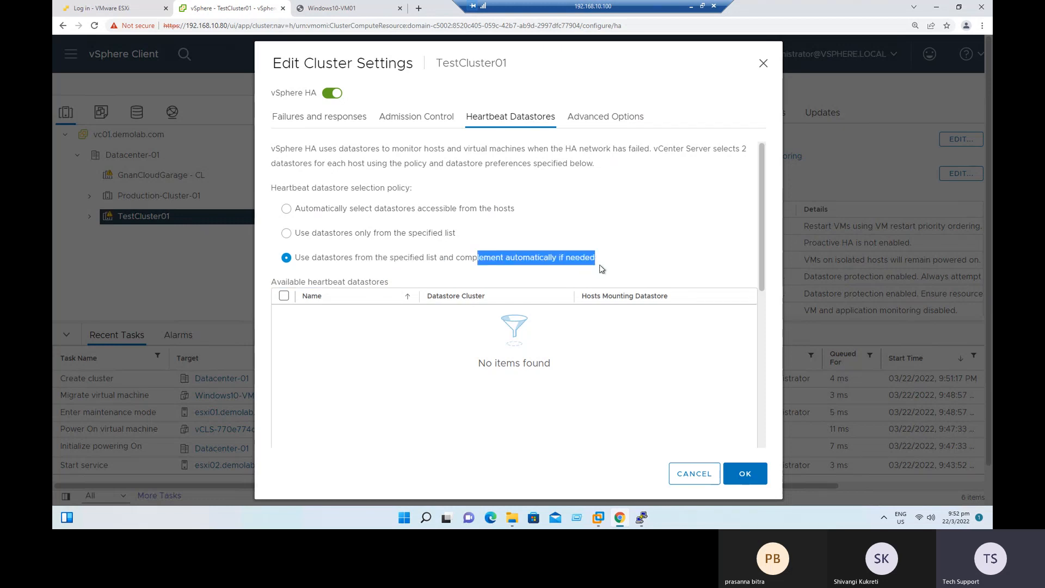
click(626, 117)
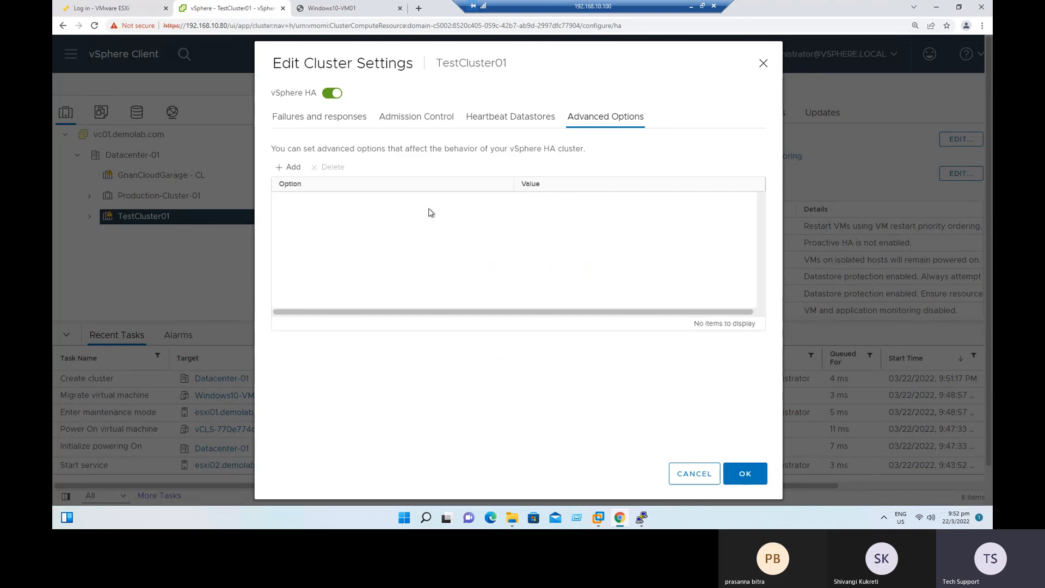
click(755, 479)
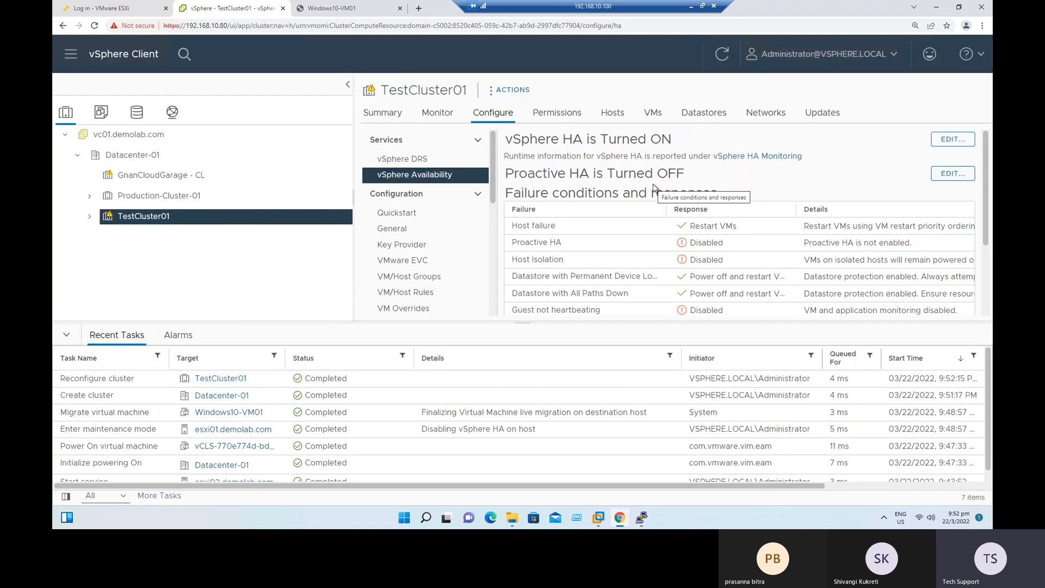
Check the home lab task slide, return to the remote desktop and enlarge the details area of Production-Cluster-01.
click(691, 6)
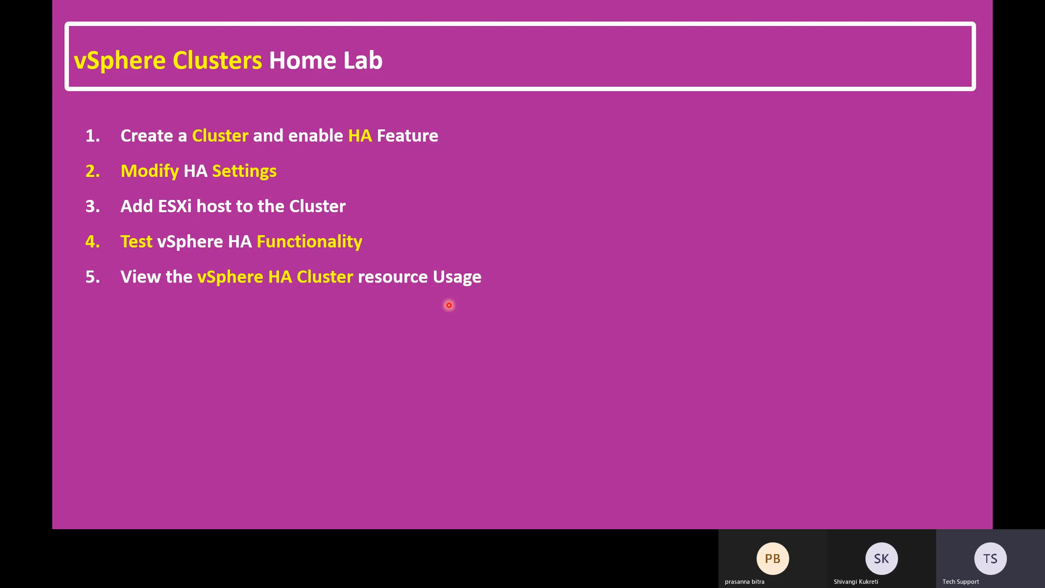
key(alt+Tab)
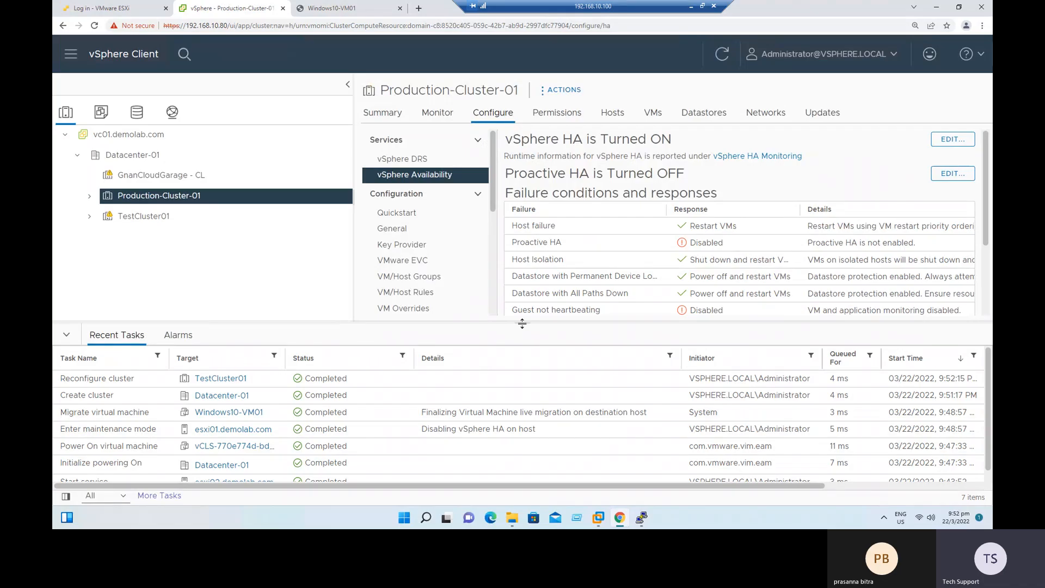
drag(521, 321, 566, 483)
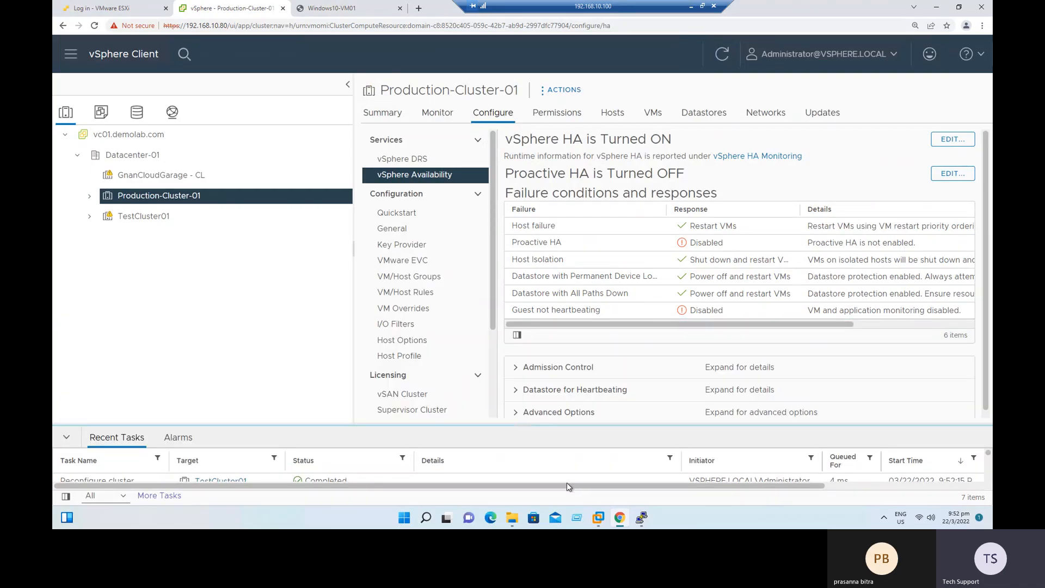
drag(354, 247, 230, 246)
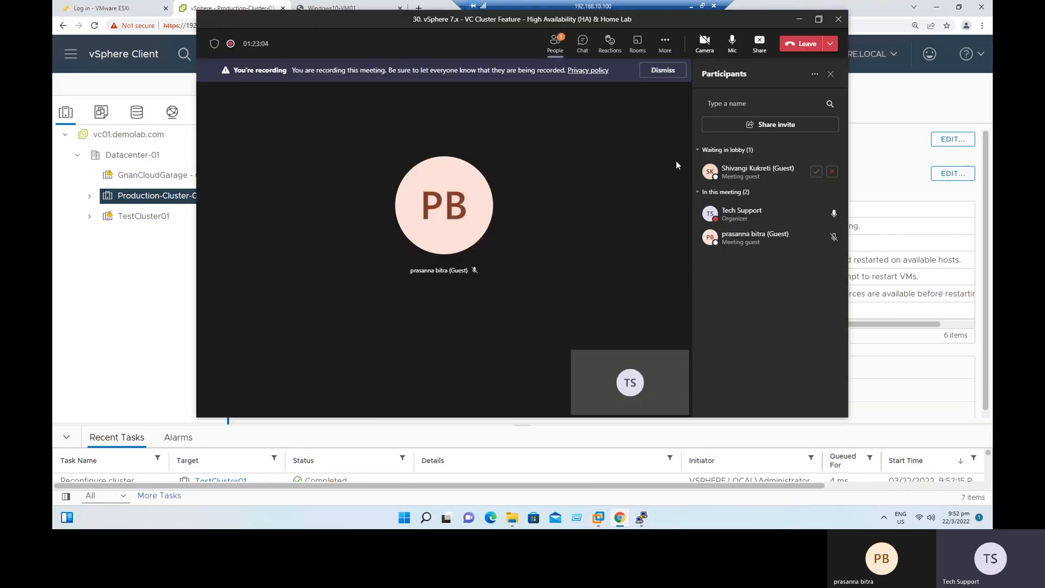
Admit the guest waiting in the Teams meeting lobby and minimise the meeting window.
click(813, 171)
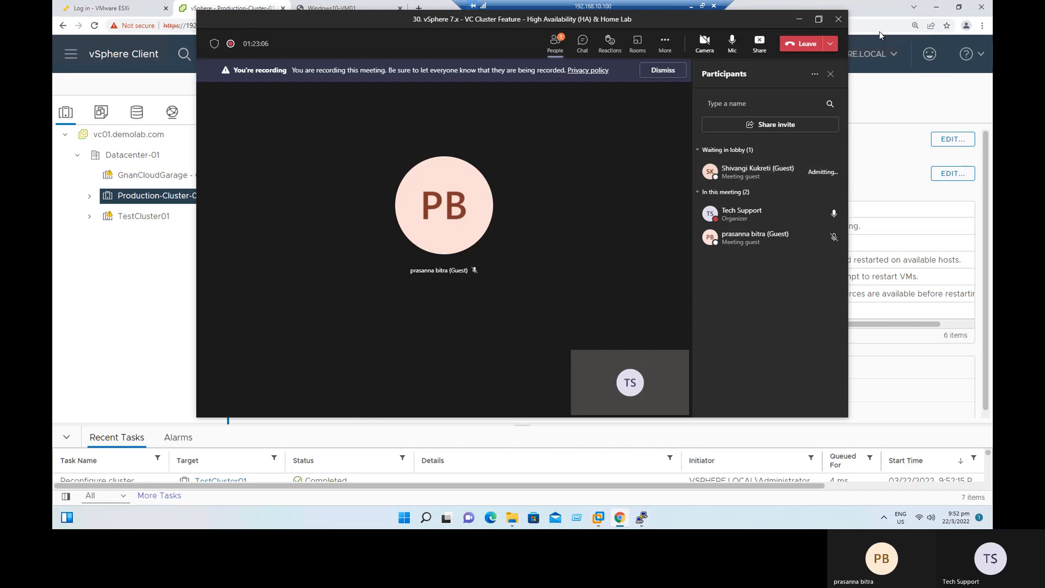
click(799, 19)
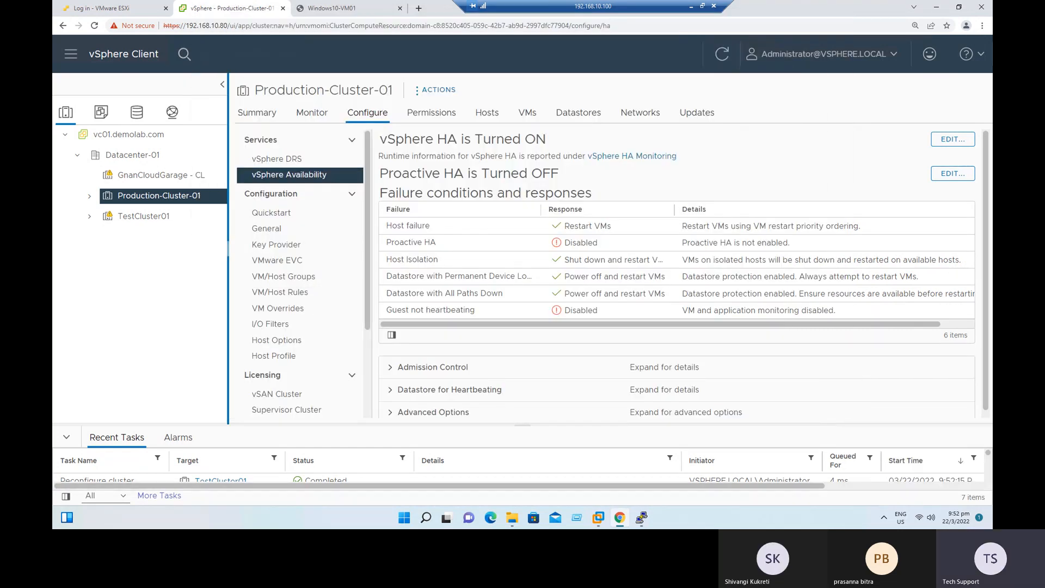
Show Production-Cluster-01's summary and reset the host memory usage alarm of esxi04.demolab.com to green.
click(259, 114)
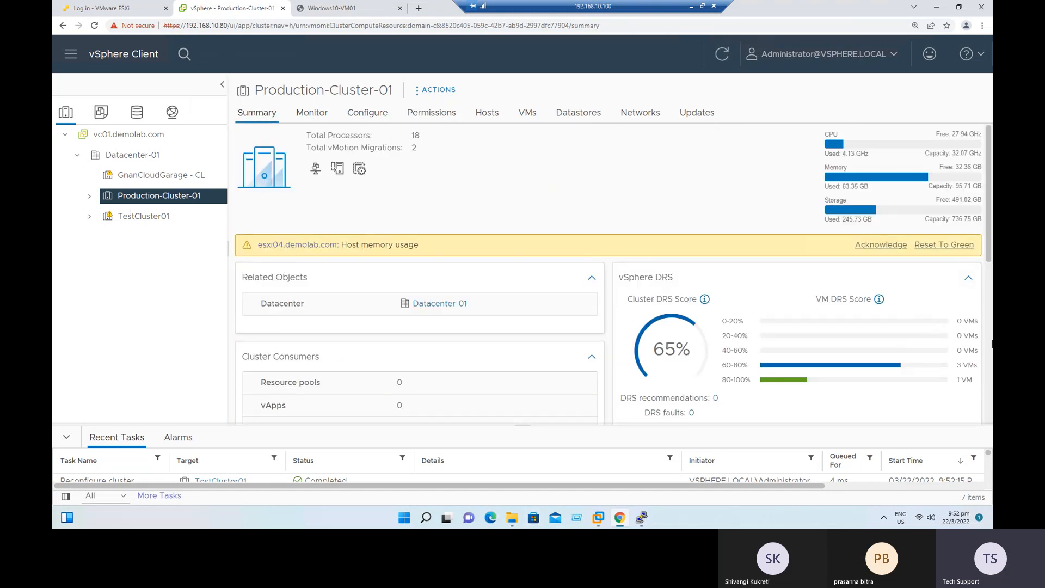
click(947, 245)
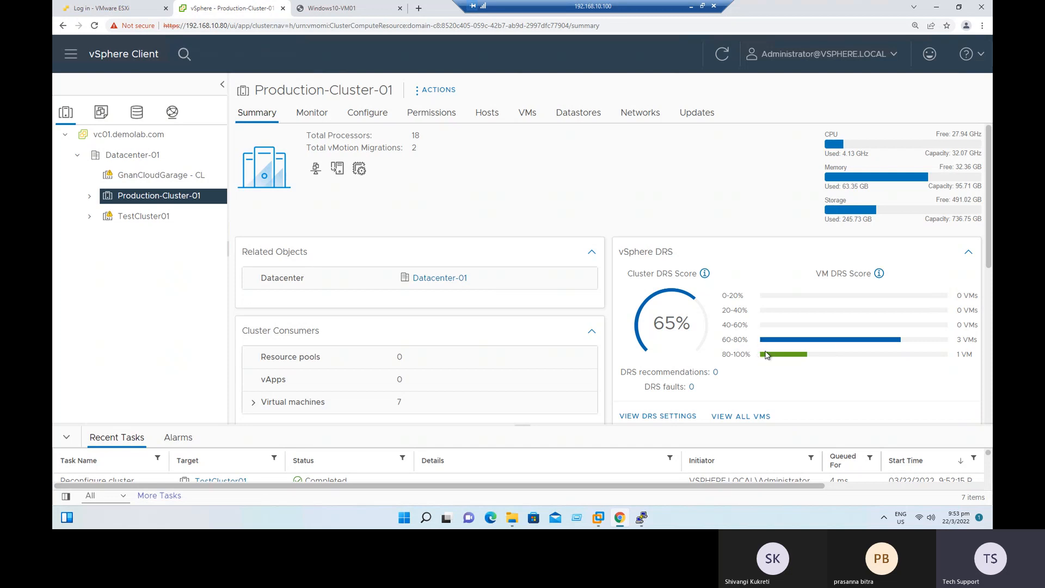
Review the DRS scores, cluster service health and cluster resources in Production-Cluster-01's summary.
drag(721, 298, 746, 309)
scroll(745, 302, down, 2)
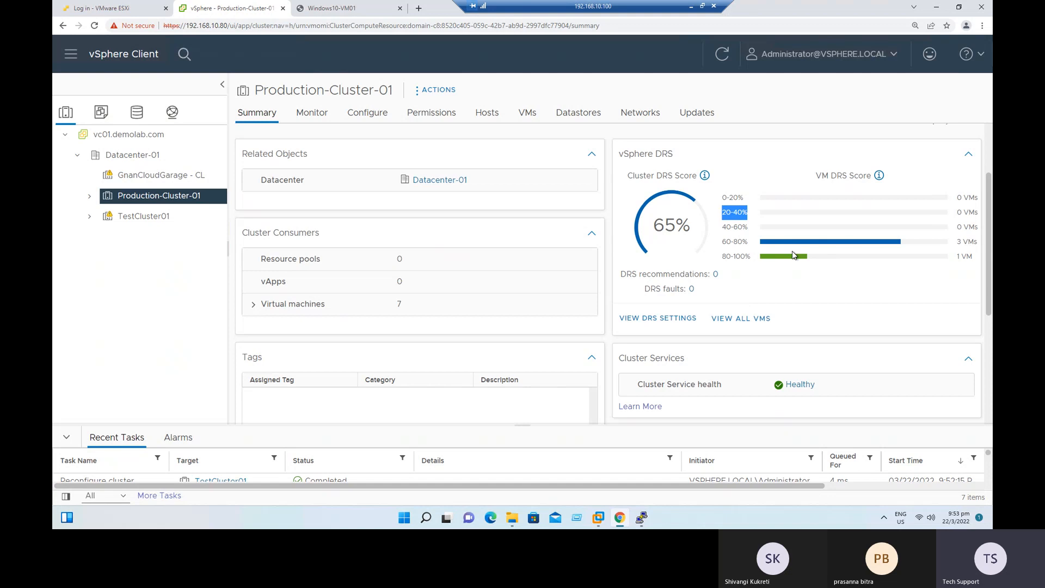
scroll(801, 316, down, 2)
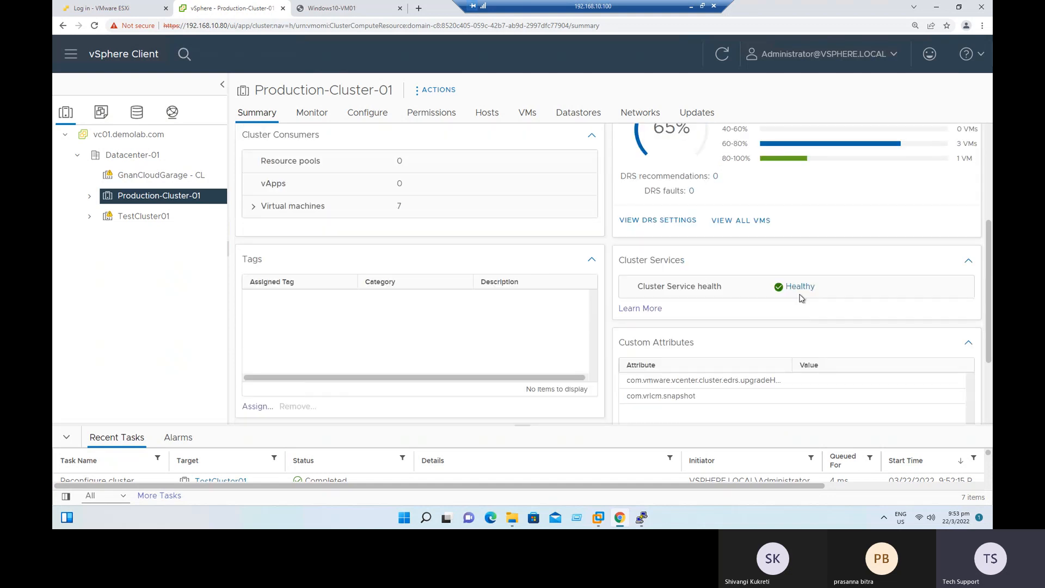
scroll(817, 301, down, 3)
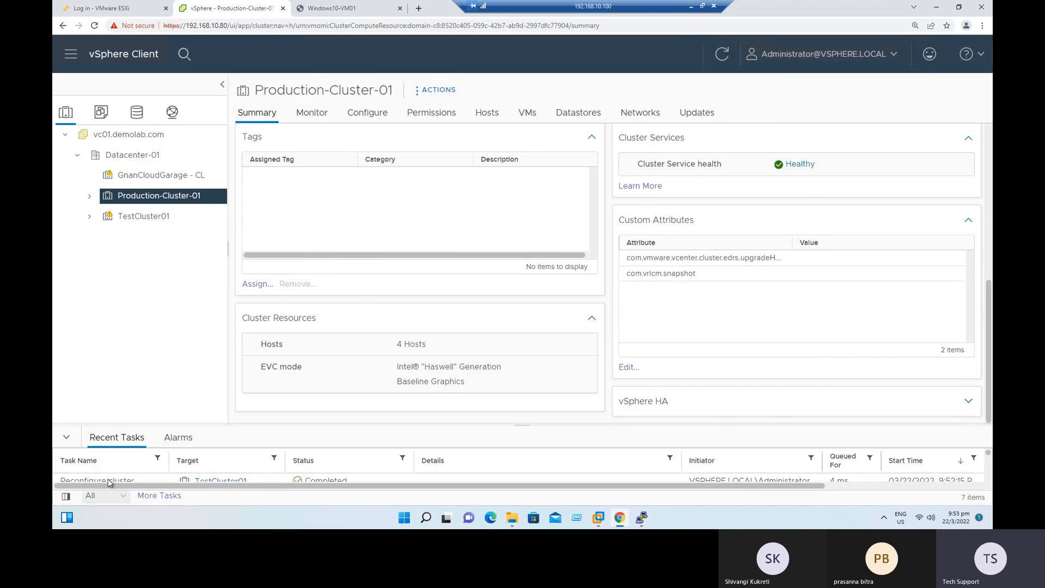
Collapse the recent tasks and expand the vSphere HA summary to examine the CPU and memory reserved for failover.
click(67, 438)
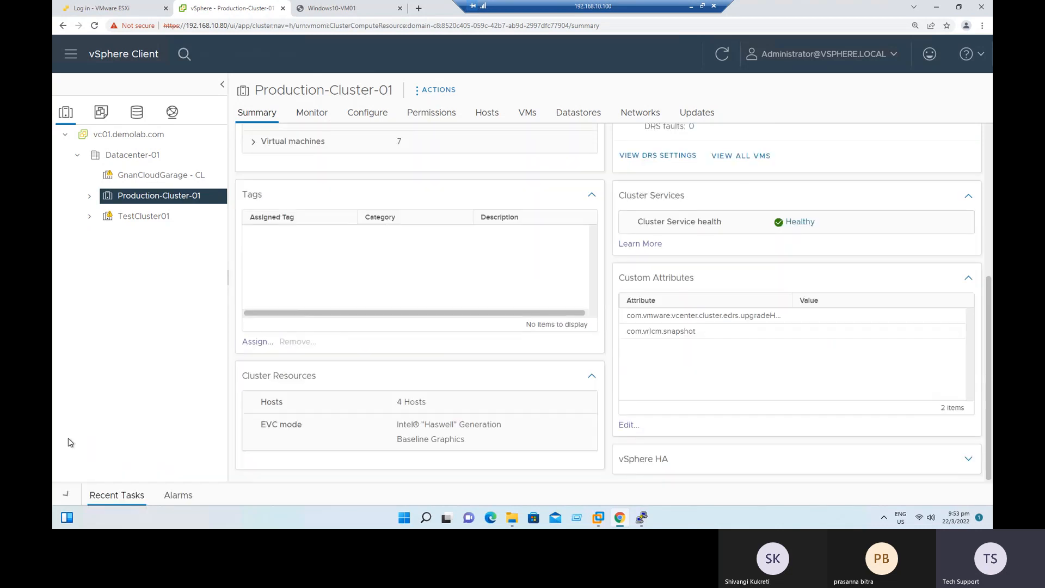
click(625, 467)
scroll(920, 427, down, 3)
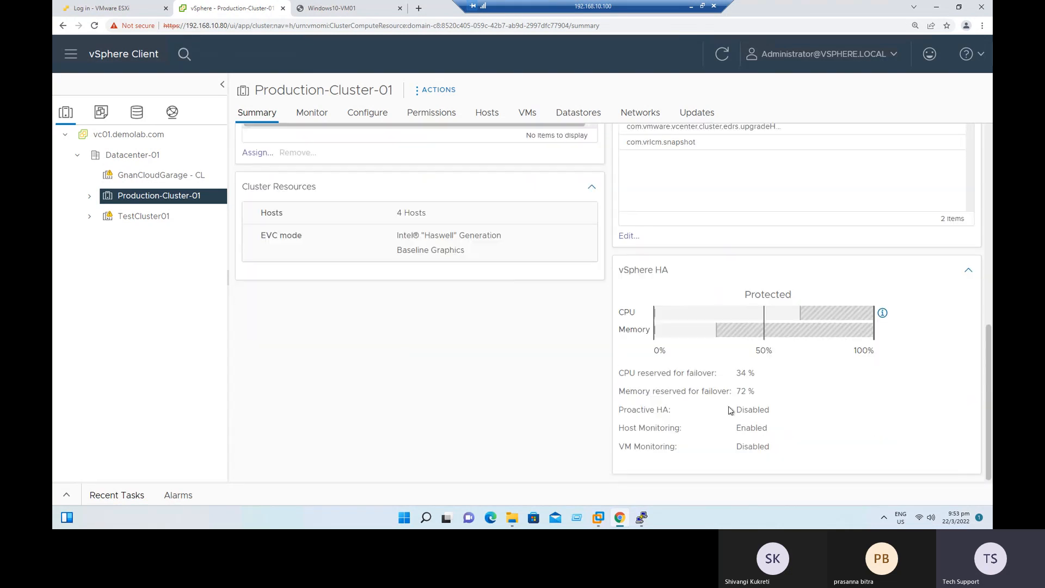
drag(619, 373, 756, 375)
drag(637, 390, 622, 372)
click(794, 418)
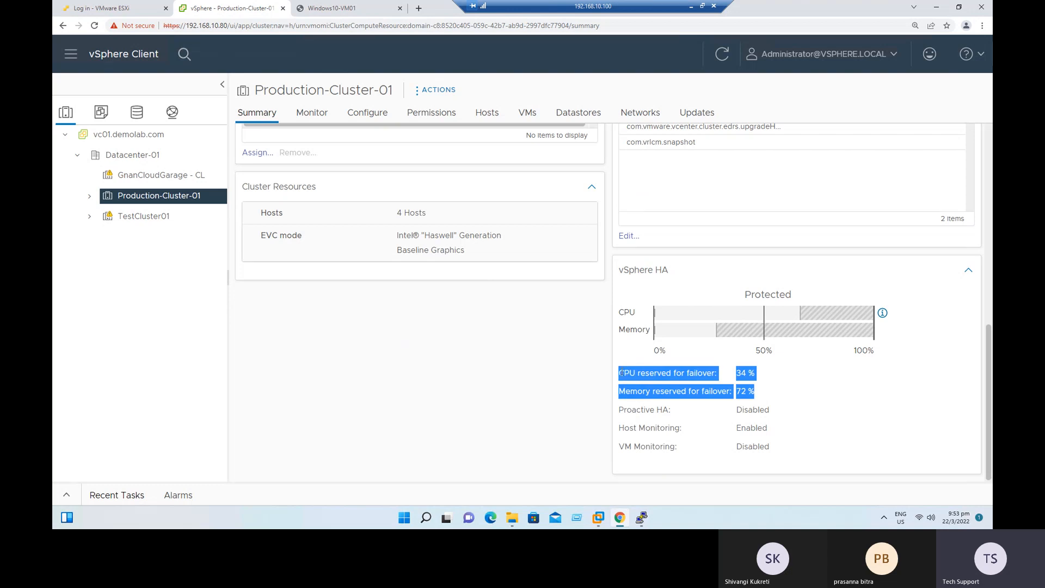
click(842, 416)
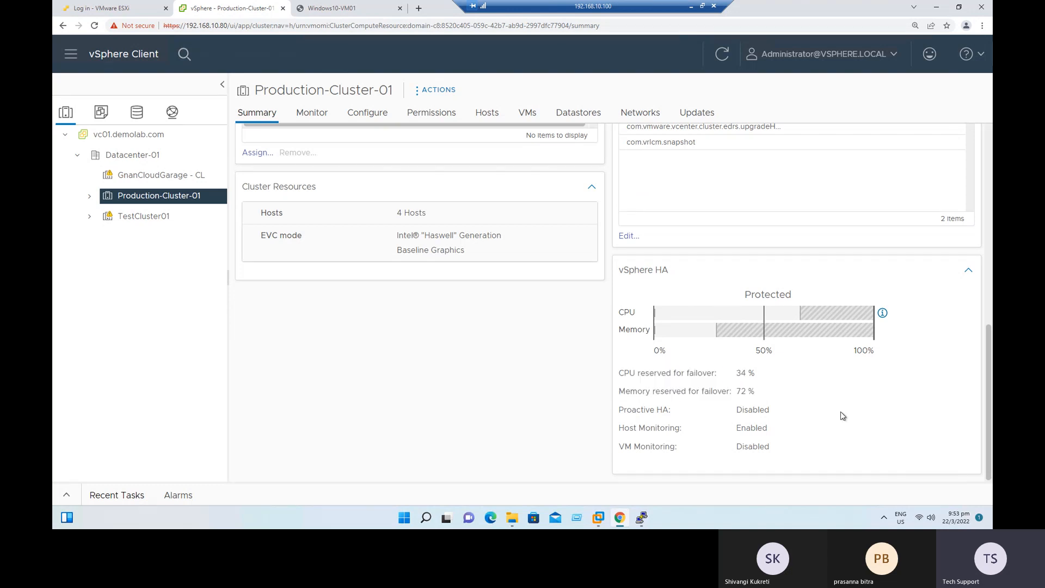
drag(770, 395, 718, 373)
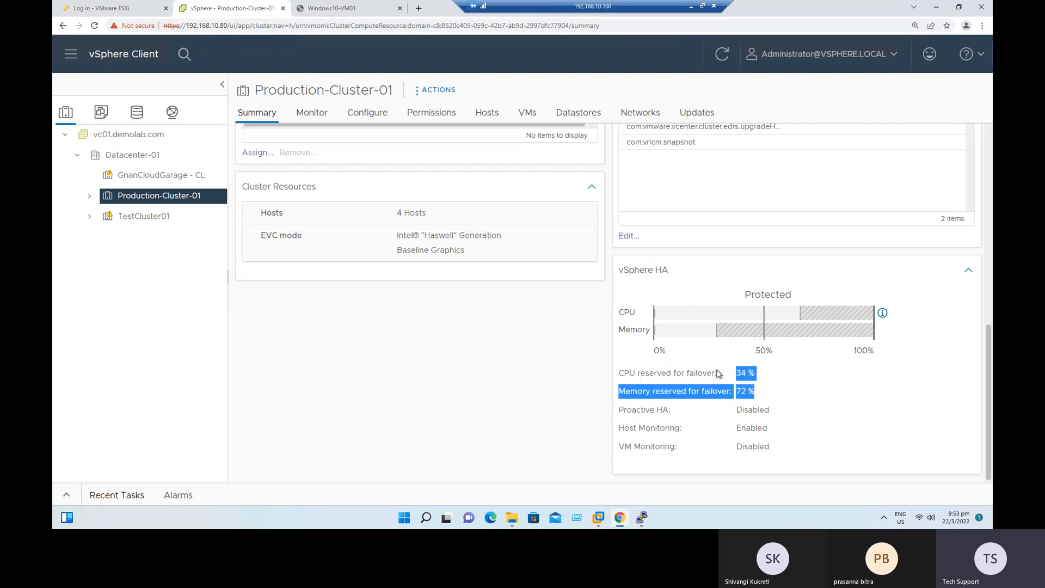
Check the Proactive HA, Host Monitoring and VM Monitoring states in Production-Cluster-01's vSphere HA summary.
click(786, 421)
drag(632, 411, 751, 408)
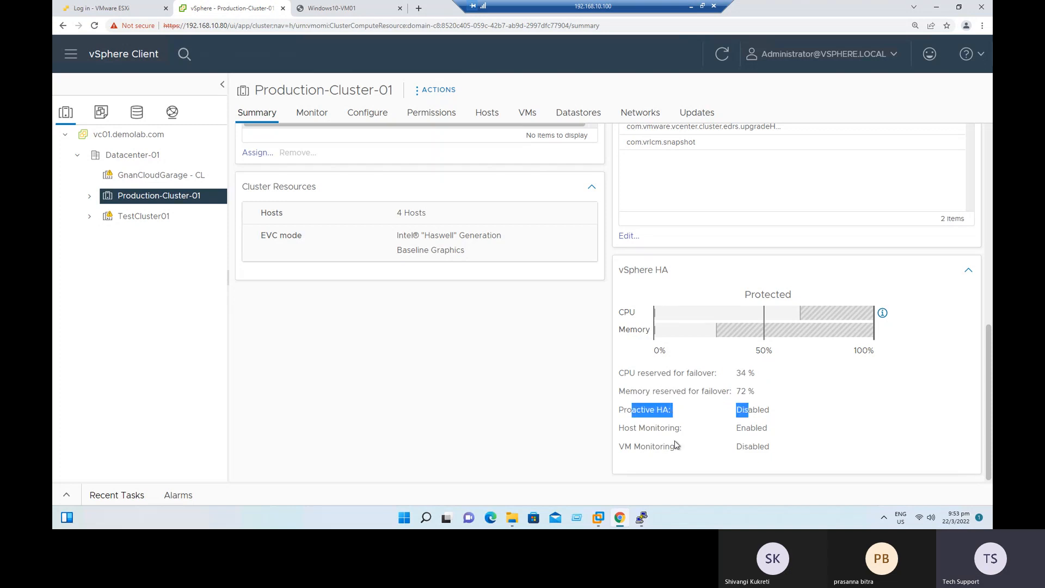
drag(646, 426, 774, 436)
drag(640, 446, 753, 447)
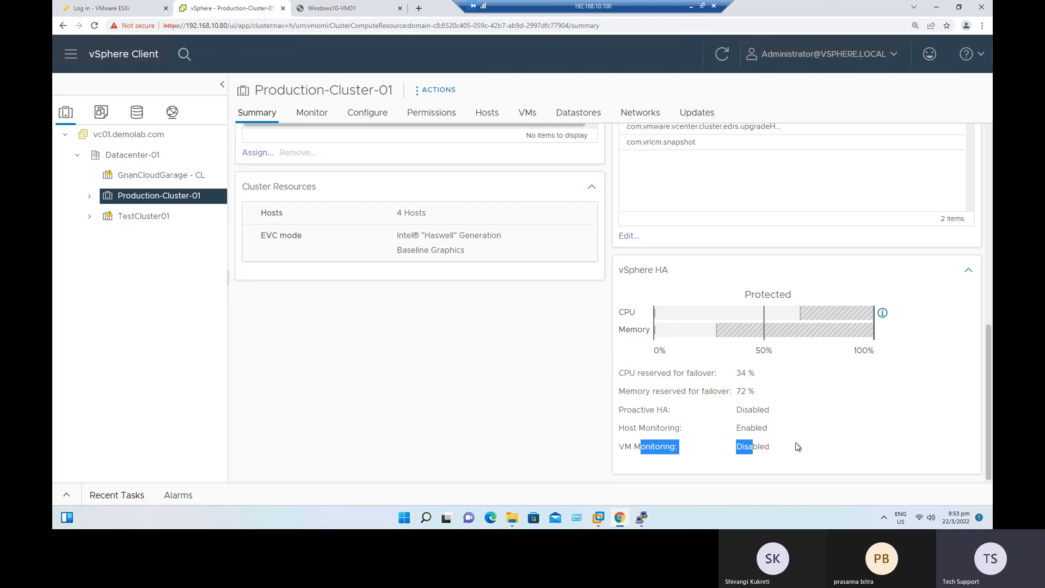
click(745, 444)
drag(771, 412, 746, 411)
drag(791, 450, 739, 446)
scroll(843, 430, up, 2)
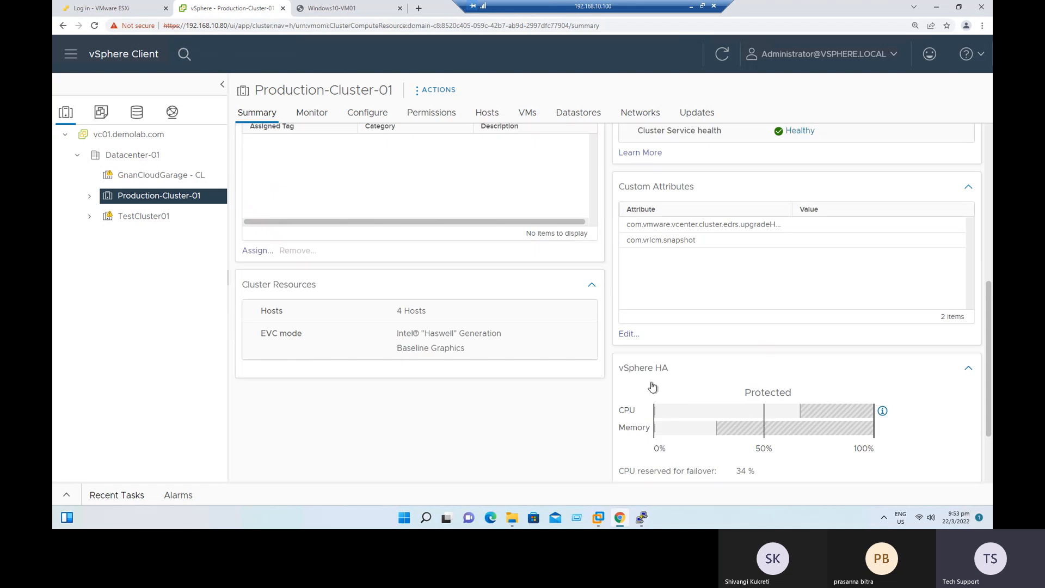
Recheck the home lab task slide and look over Production-Cluster-01's HA and DRS resource usage in its summary.
click(691, 6)
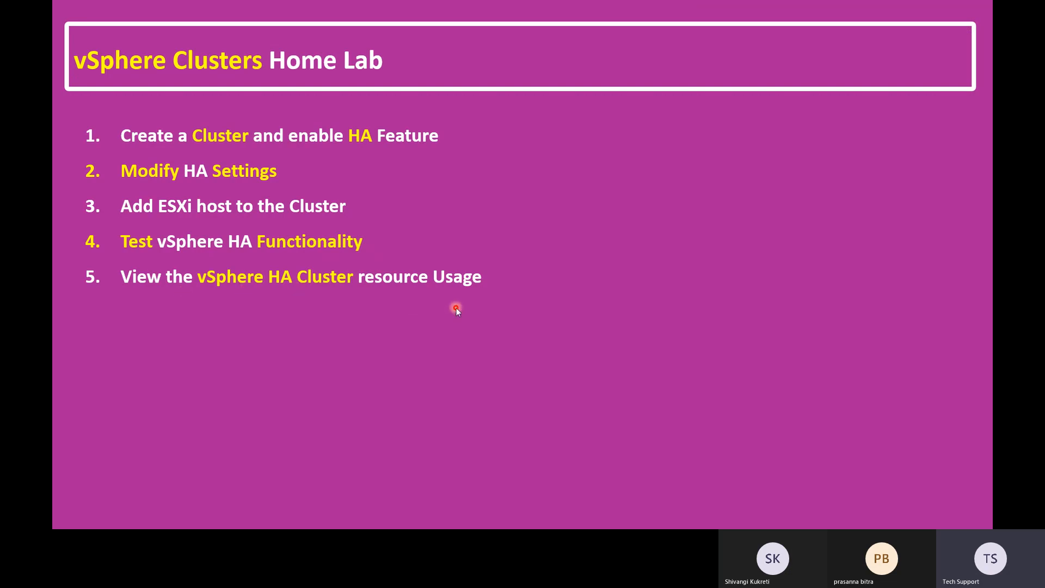
key(alt+Tab)
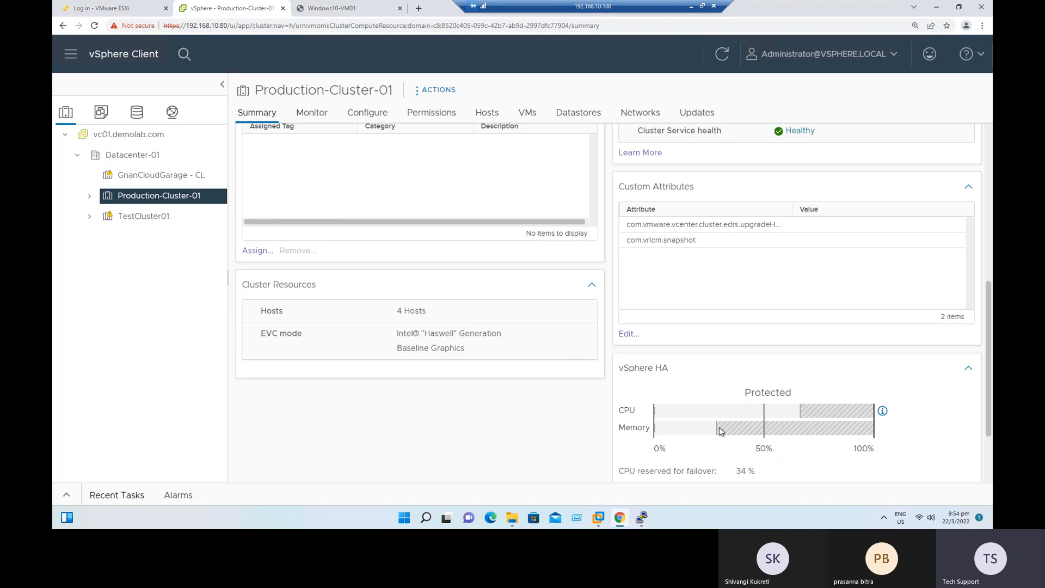
scroll(701, 402, down, 2)
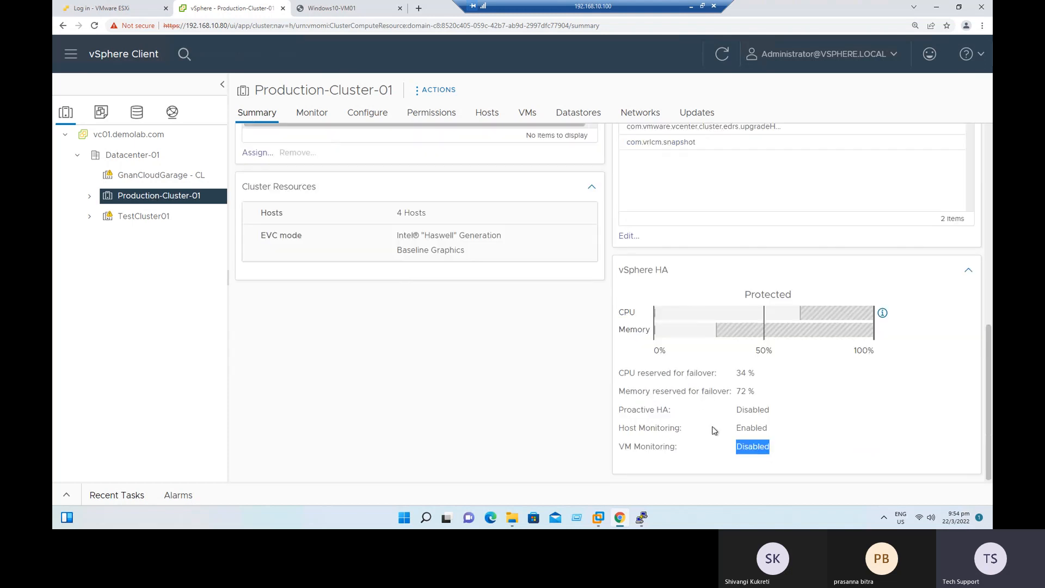
scroll(718, 403, up, 6)
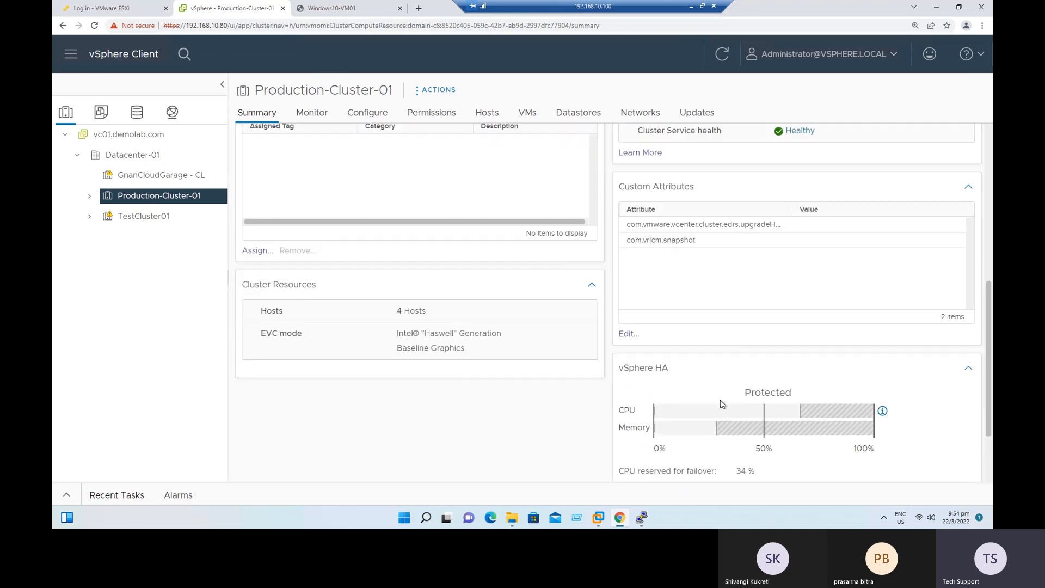
scroll(721, 404, up, 1)
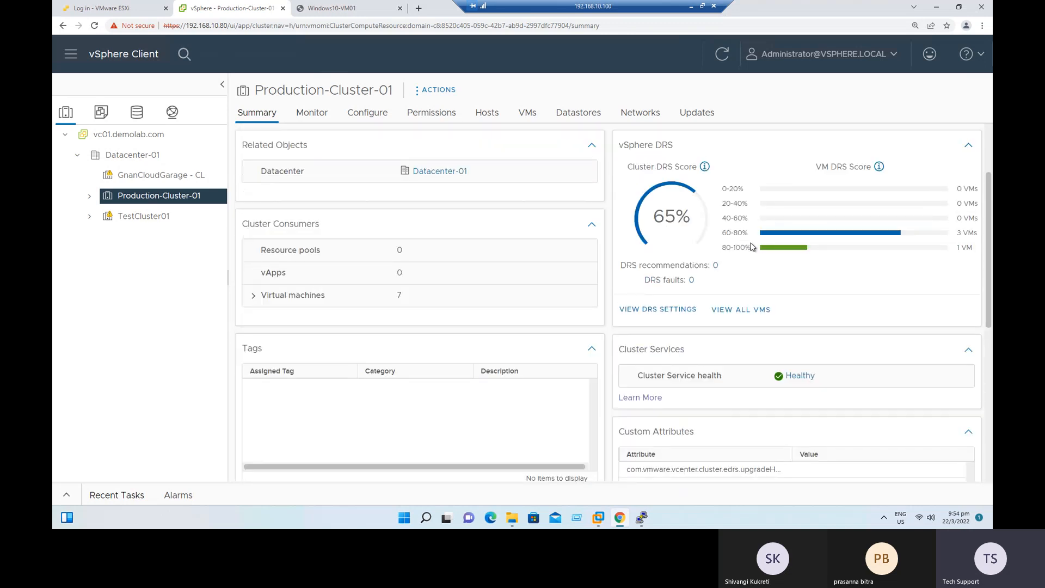
scroll(717, 298, down, 2)
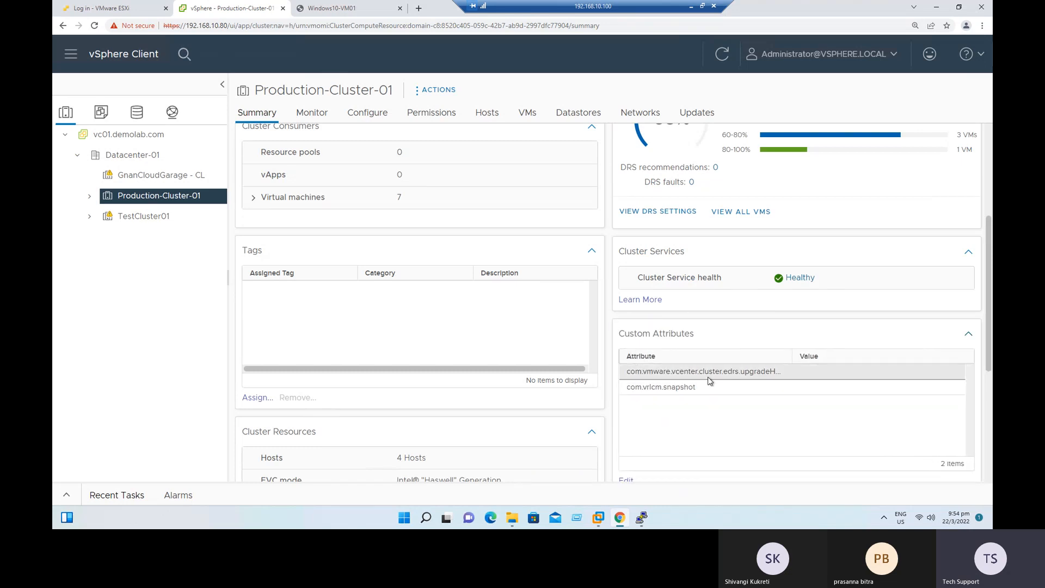
Open Production-Cluster-01's vSphere HA settings, examine the failure responses and advanced options, and cancel without saving.
click(692, 393)
scroll(702, 377, down, 2)
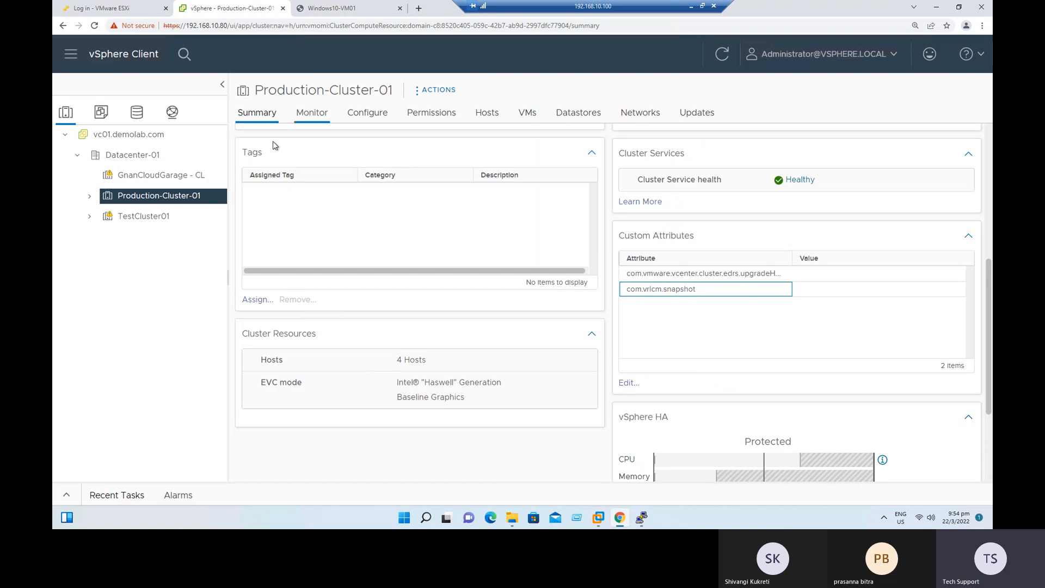
click(375, 113)
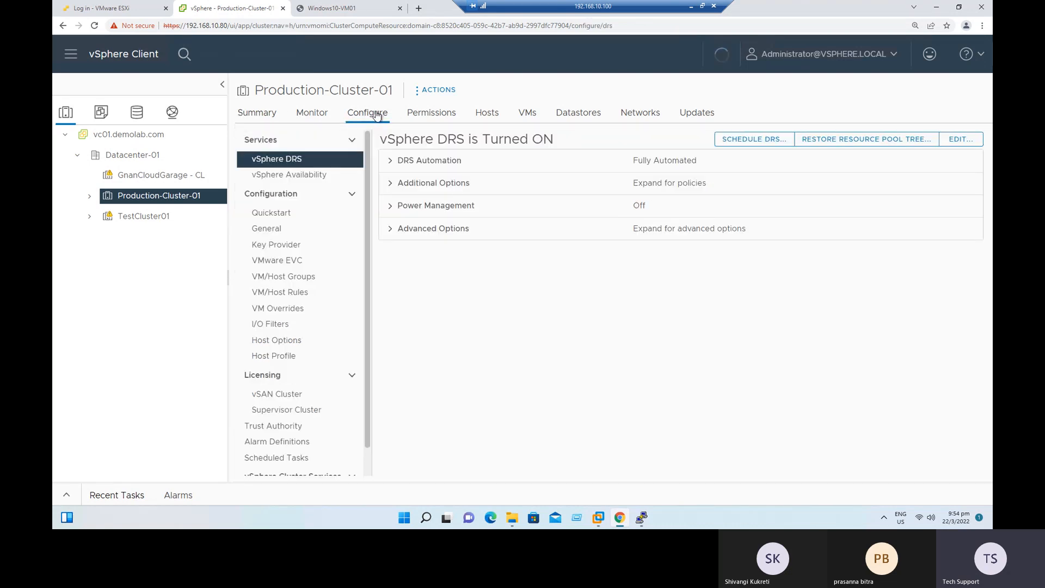
click(288, 175)
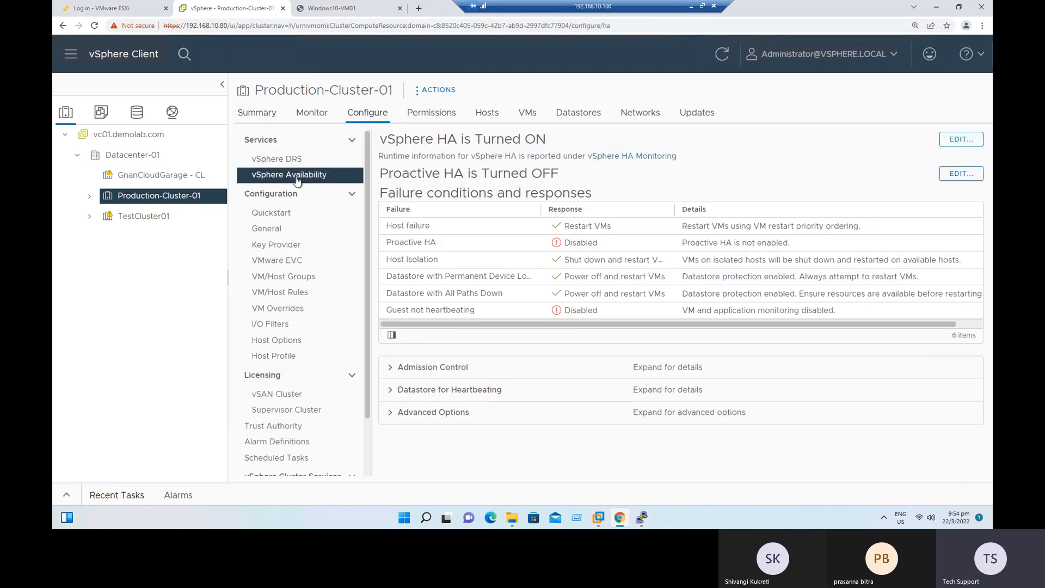
click(958, 140)
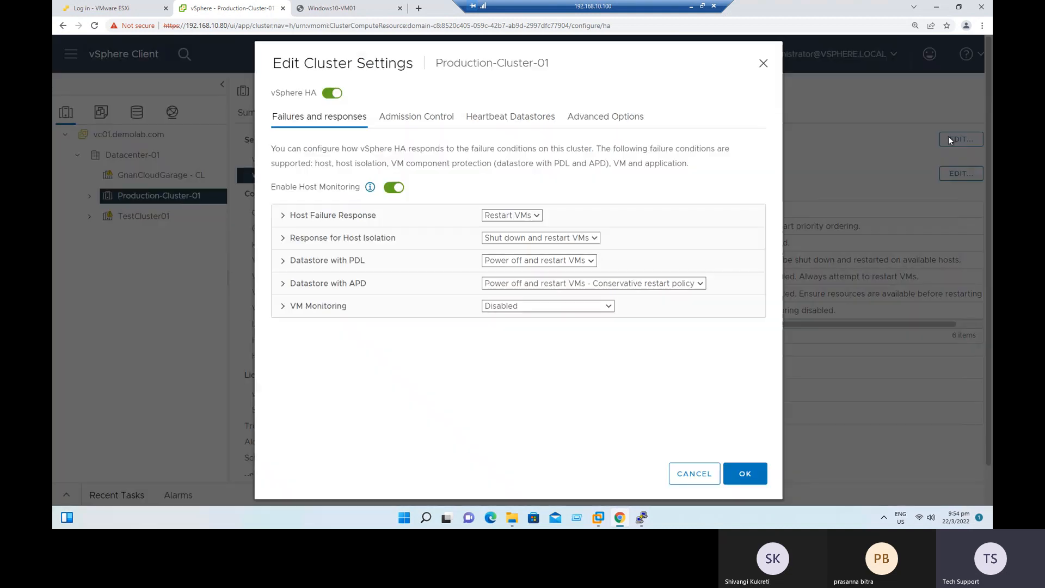
click(607, 115)
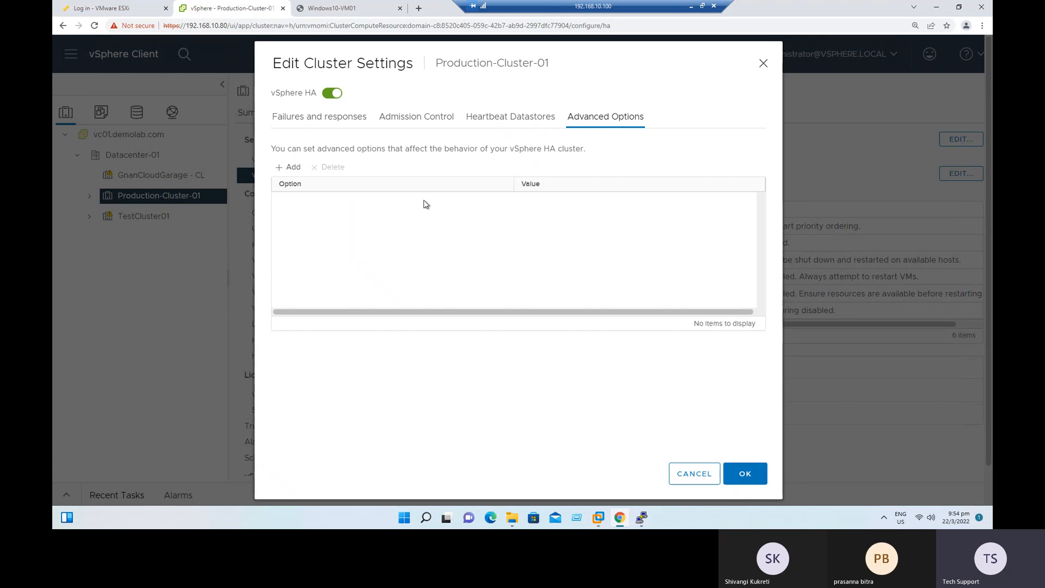
click(693, 473)
Examine Production-Cluster-01's DRS automation, additional, power management and advanced options, cancel without saving, and return to the vSphere Availability settings.
click(277, 158)
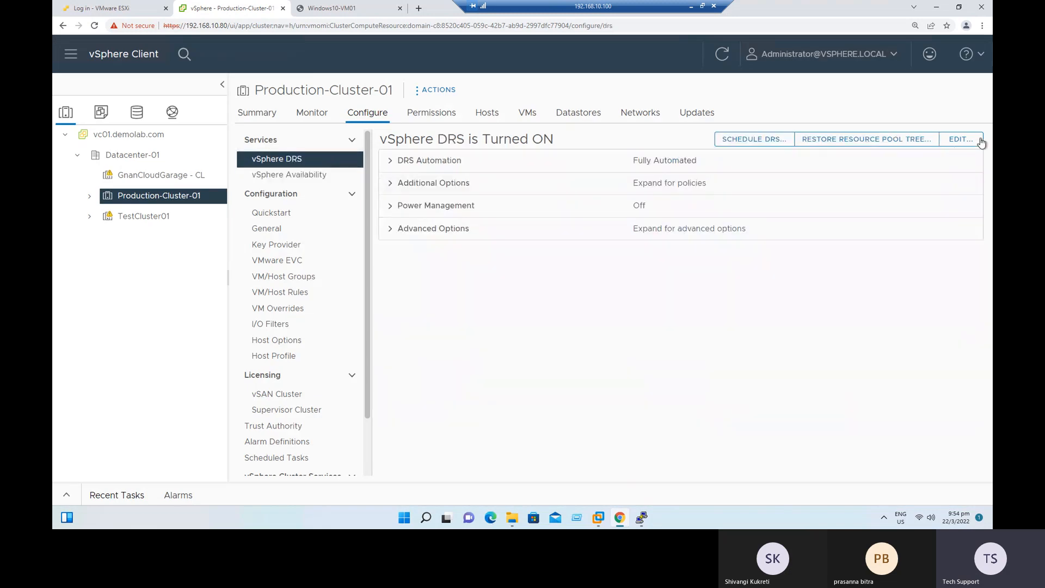
click(961, 138)
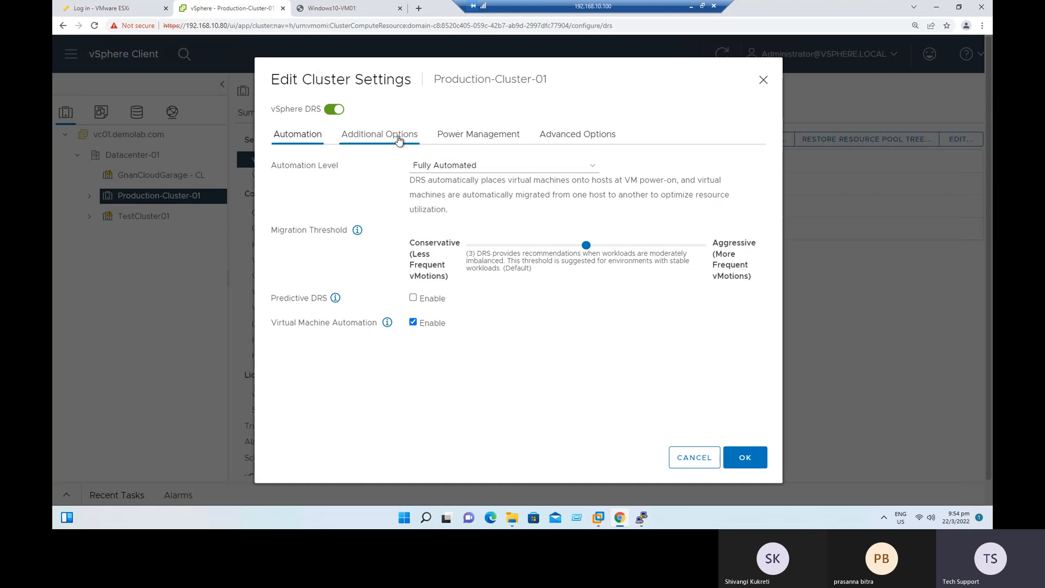
click(380, 135)
click(477, 138)
click(568, 136)
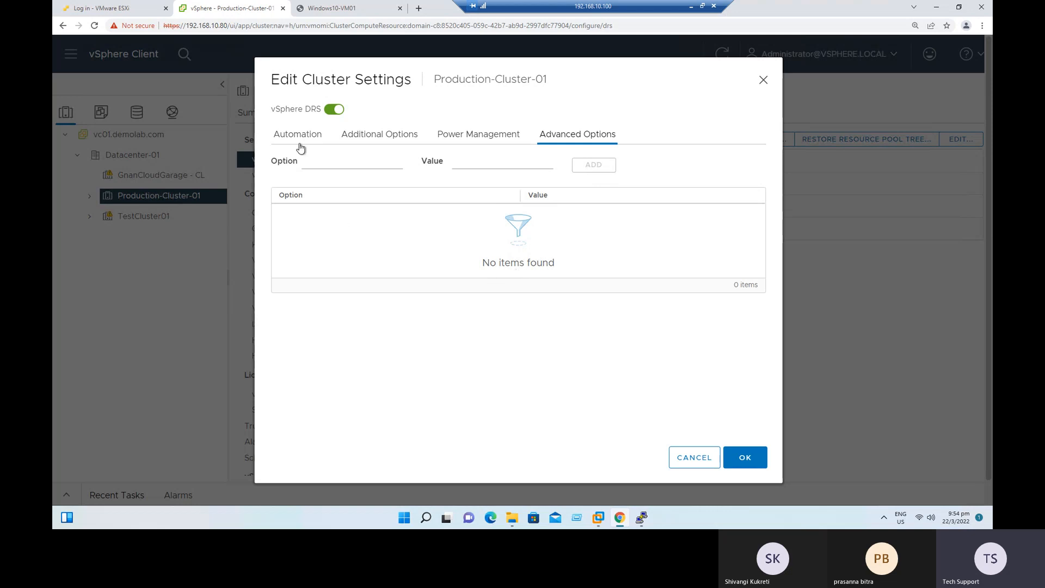
click(310, 160)
click(481, 161)
click(702, 458)
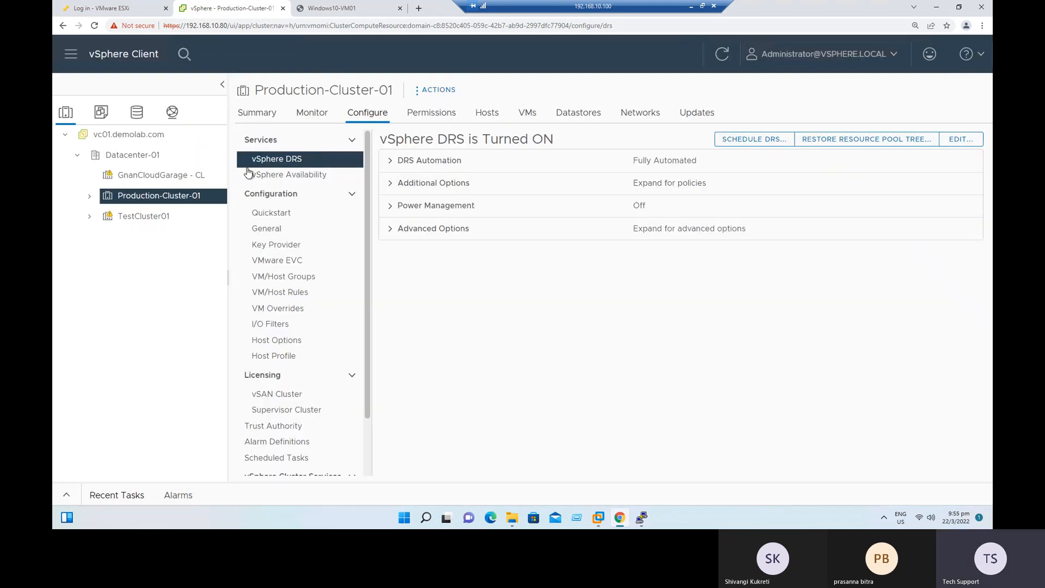
click(283, 177)
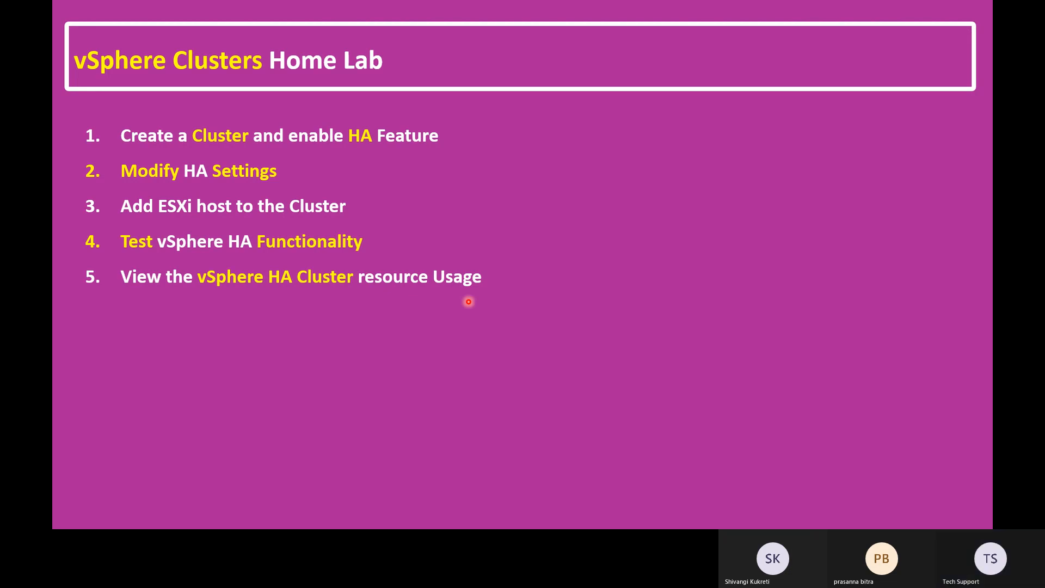
key(Right)
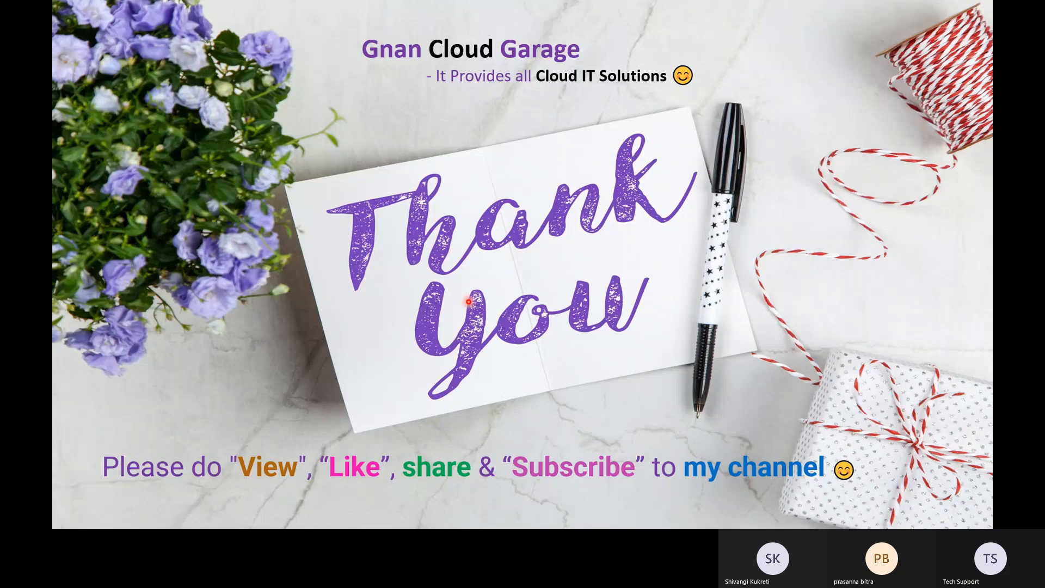